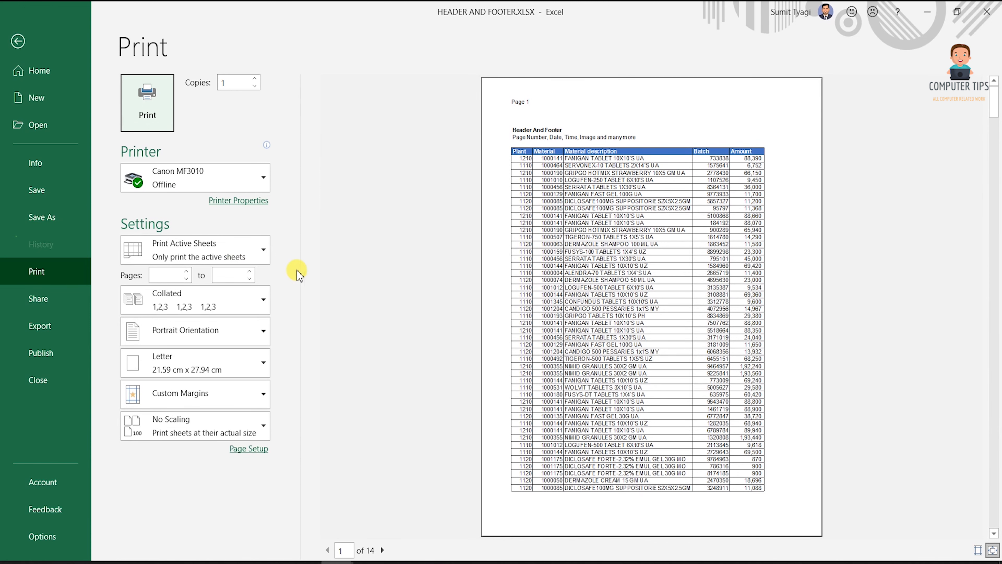
Page through the print preview to examine the header on successive pages, and return to the worksheet.
{"action": "left_click", "coordinate": [383, 550]}
{"action": "left_click", "coordinate": [382, 550]}
{"action": "left_click", "coordinate": [383, 550]}
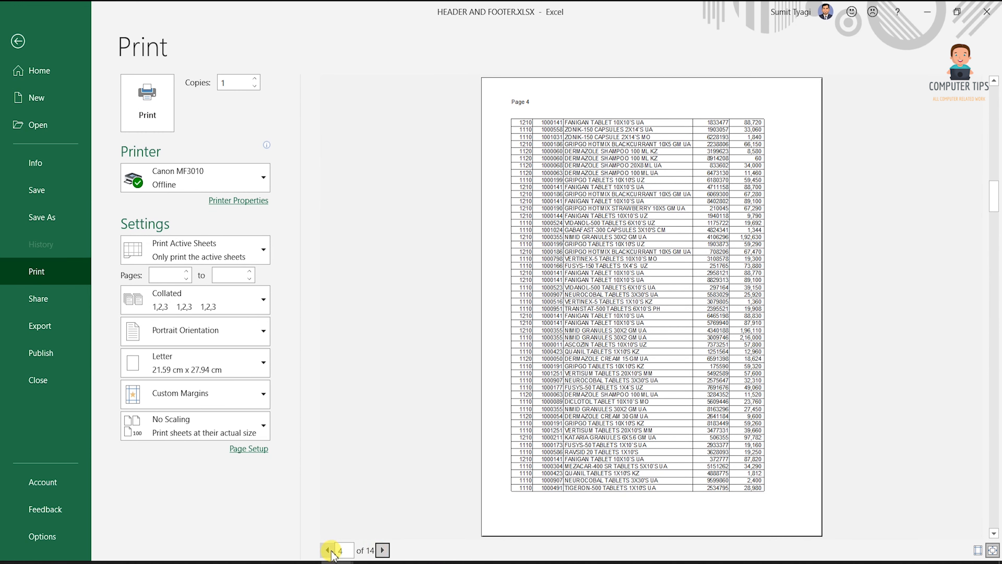
{"action": "left_click", "coordinate": [383, 550]}
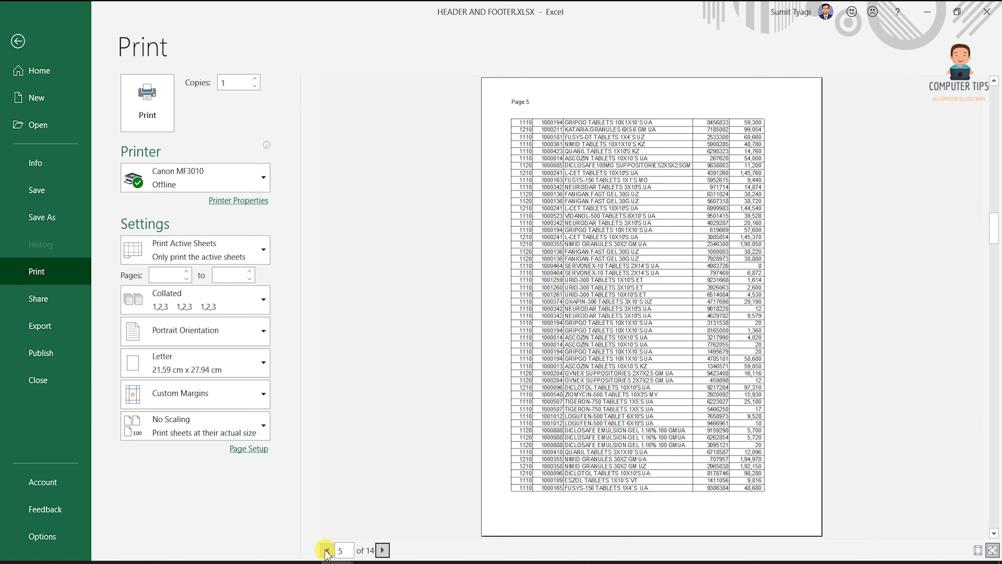
{"action": "key", "text": "Escape"}
{"action": "scroll", "coordinate": [180, 374], "scroll_direction": "up", "scroll_amount": 2}
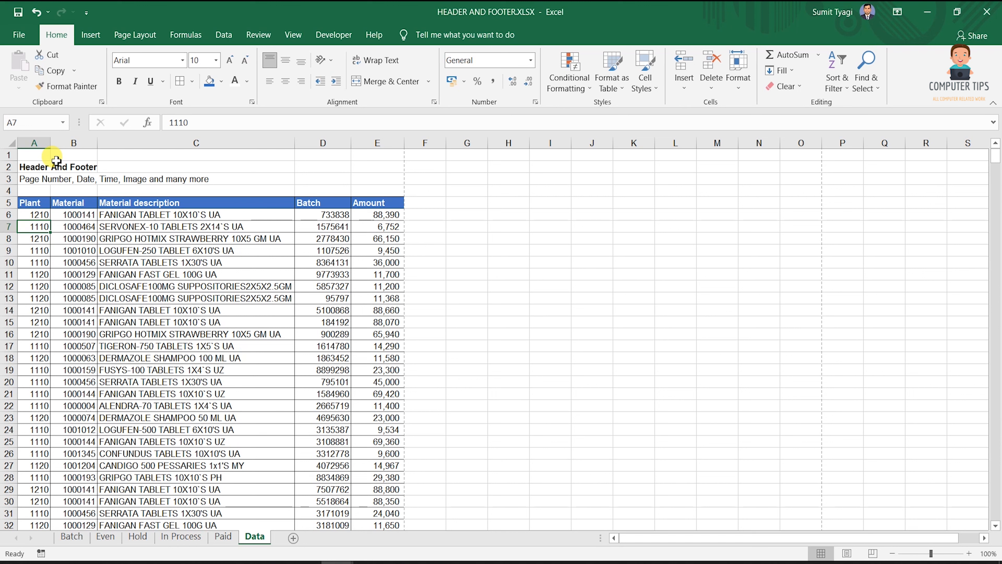
Open the header and footer of the Data sheet for editing, starting from cell A1.
{"action": "left_click", "coordinate": [32, 156]}
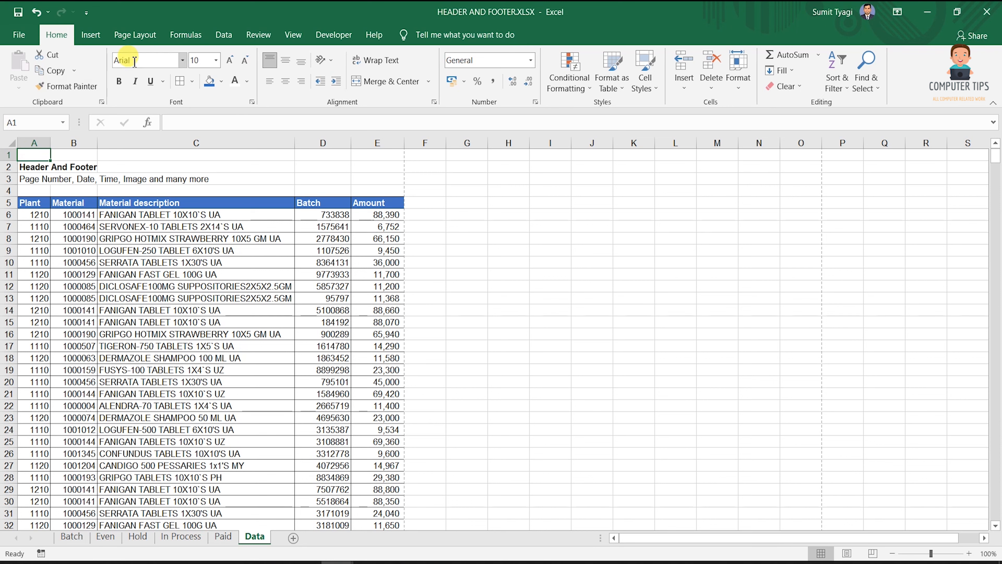
{"action": "left_click", "coordinate": [89, 34]}
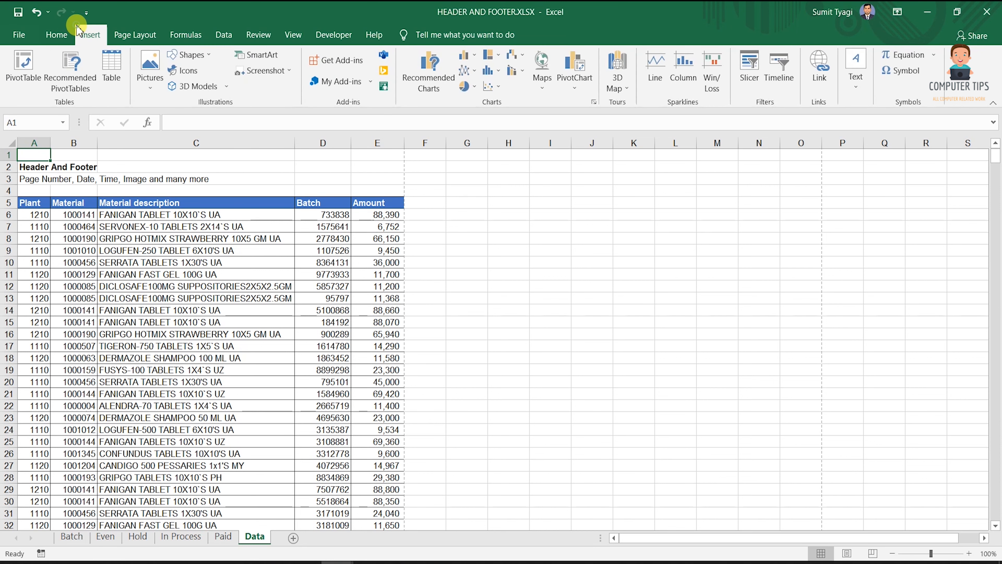
{"action": "left_click", "coordinate": [855, 84]}
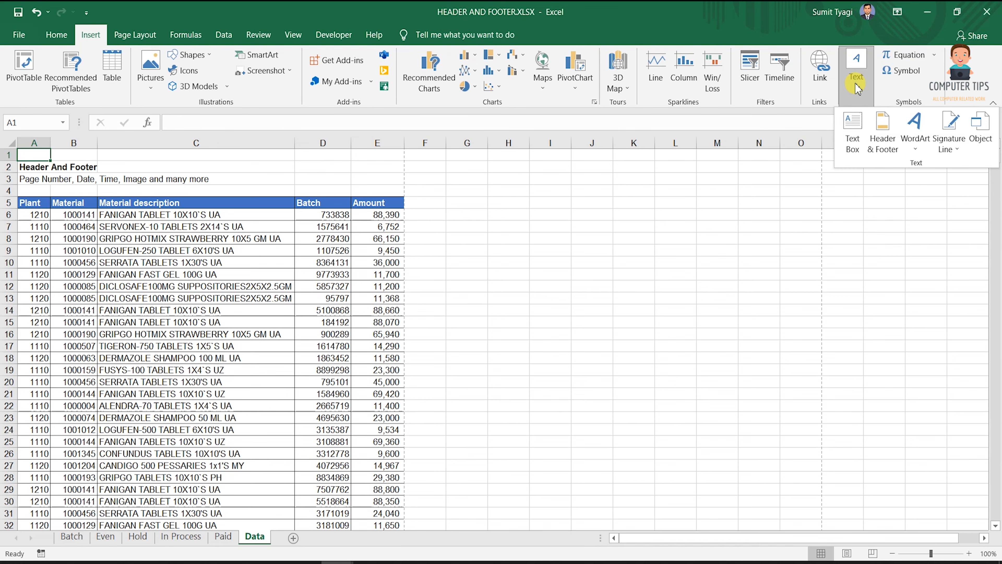
{"action": "left_click", "coordinate": [879, 126]}
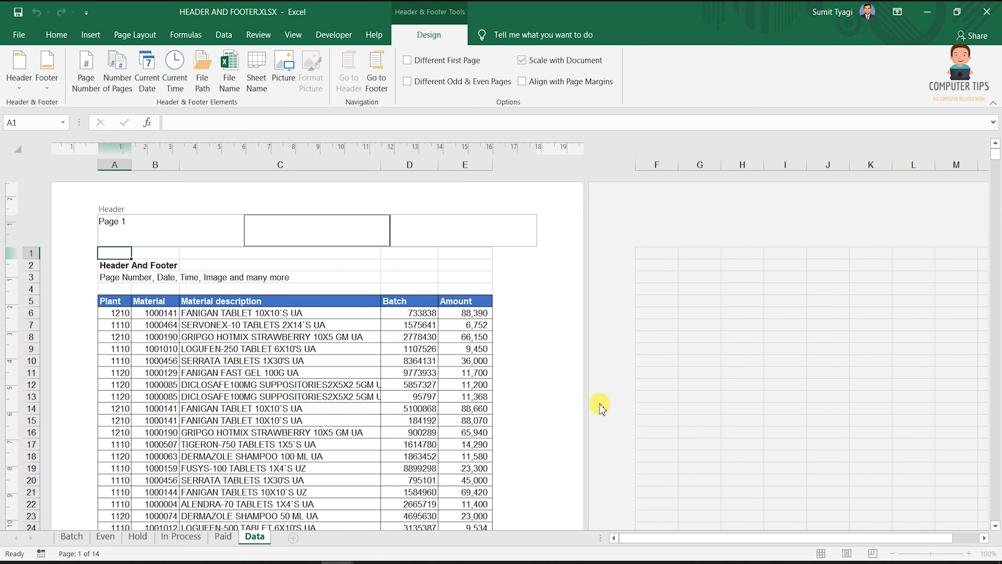
Clear the existing page number text from the left header section.
{"action": "left_click", "coordinate": [163, 213]}
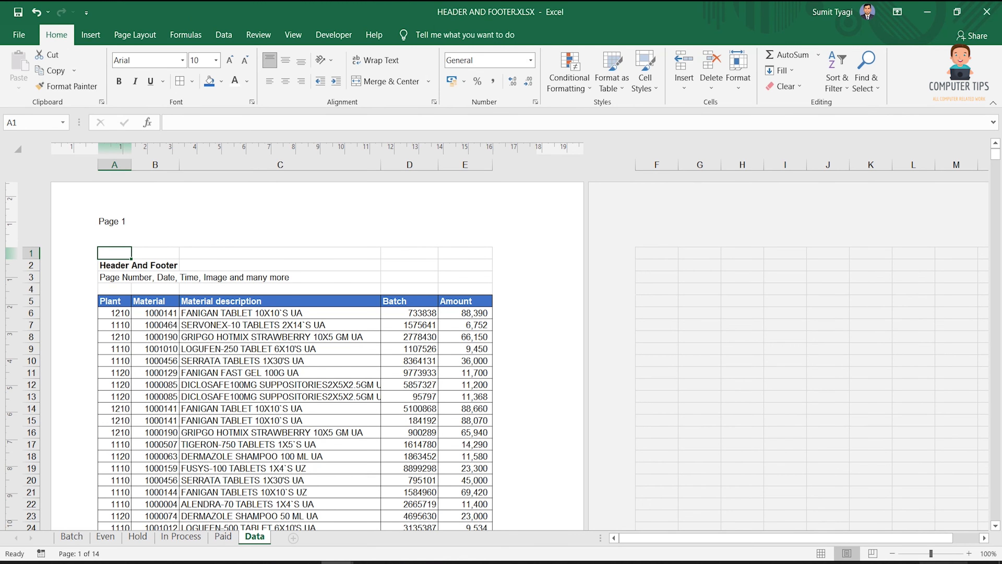
{"action": "left_click", "coordinate": [970, 552]}
{"action": "left_click", "coordinate": [969, 553]}
{"action": "left_click", "coordinate": [969, 553]}
{"action": "left_click", "coordinate": [969, 553]}
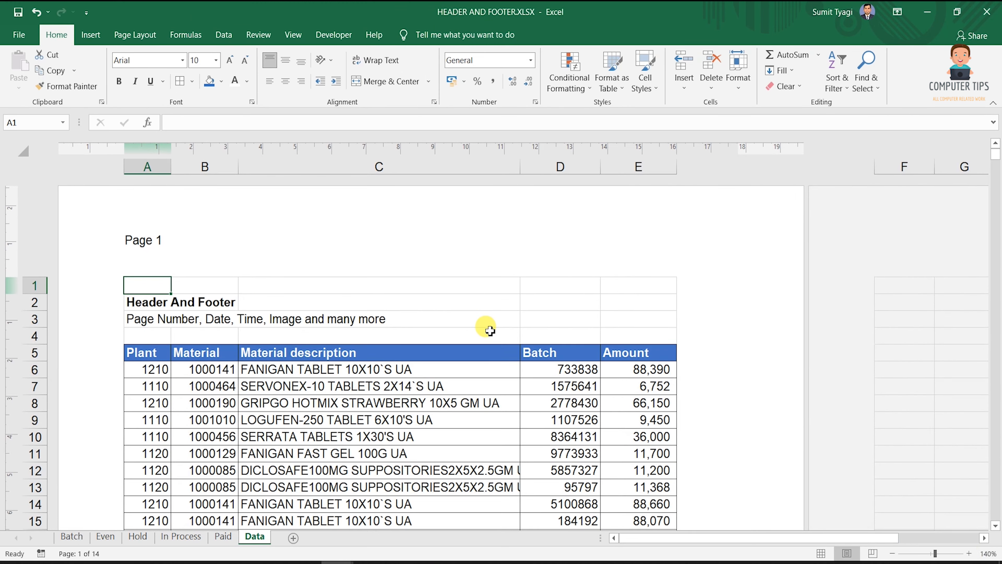
{"action": "left_click", "coordinate": [675, 256]}
{"action": "left_click", "coordinate": [266, 251]}
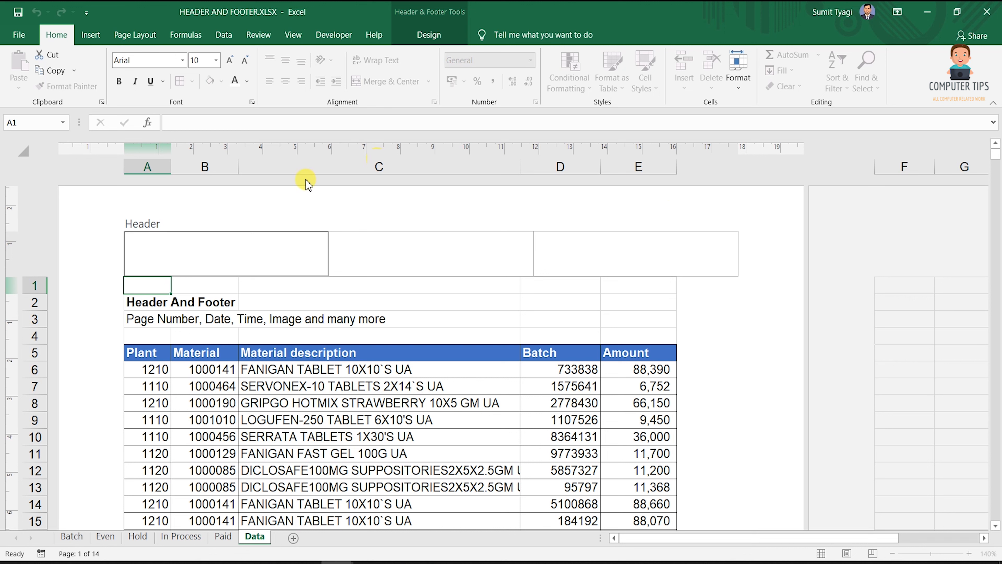
{"action": "left_click", "coordinate": [450, 239]}
{"action": "left_click", "coordinate": [607, 252]}
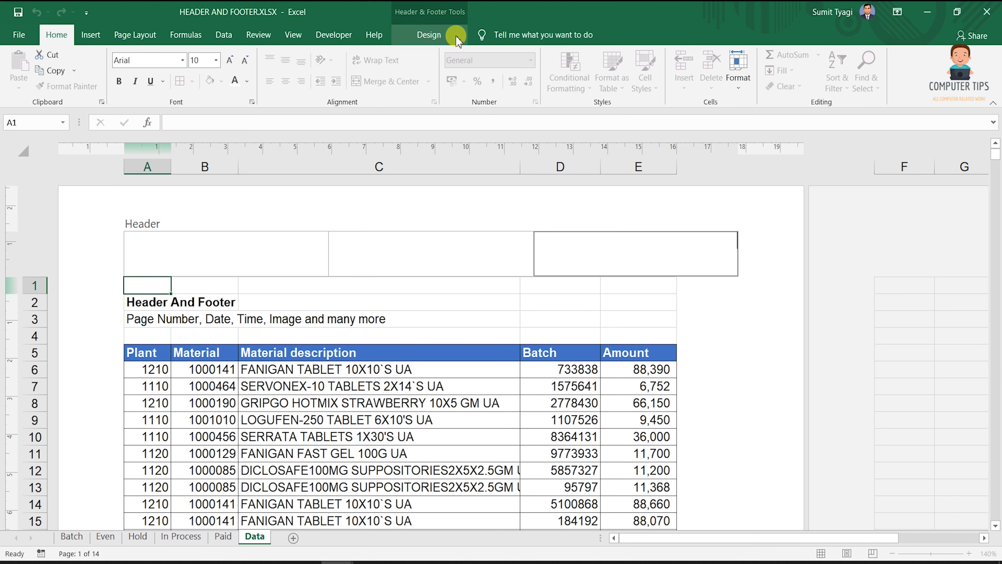
{"action": "left_click", "coordinate": [486, 300]}
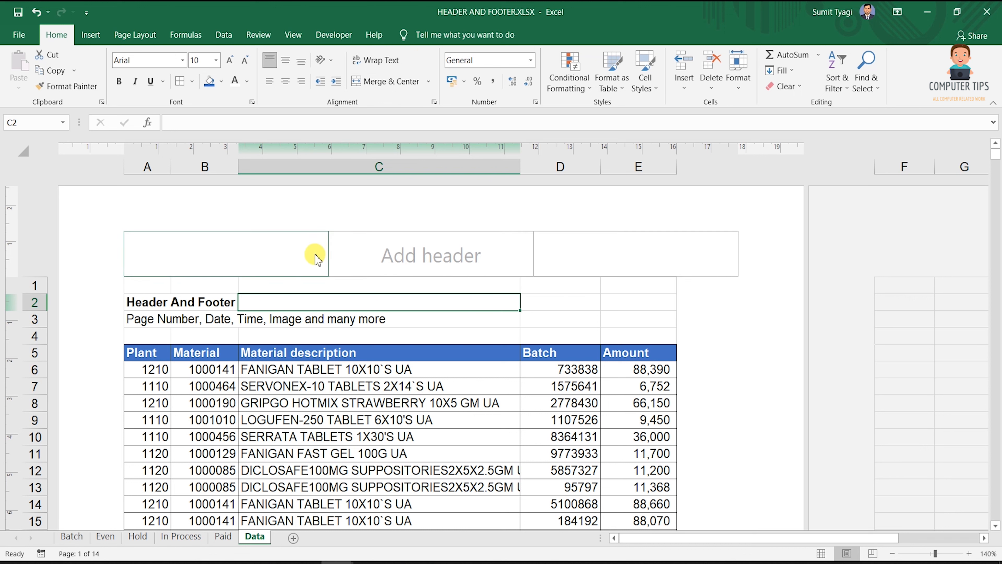
{"action": "left_click", "coordinate": [315, 257]}
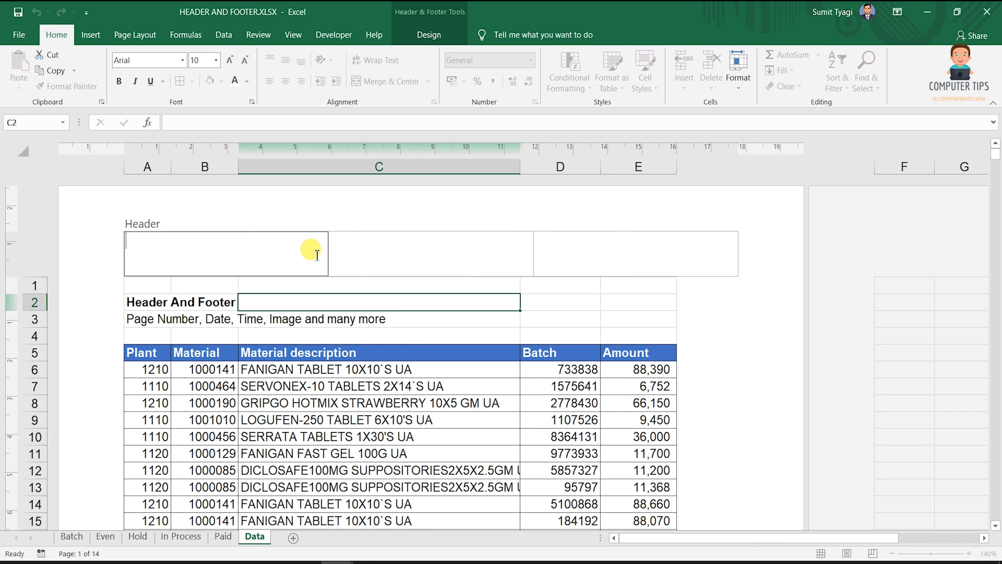
{"action": "left_click", "coordinate": [493, 243]}
{"action": "left_click", "coordinate": [613, 258]}
Insert the automatic page number in the left header section and check it on the following page.
{"action": "left_click", "coordinate": [222, 240]}
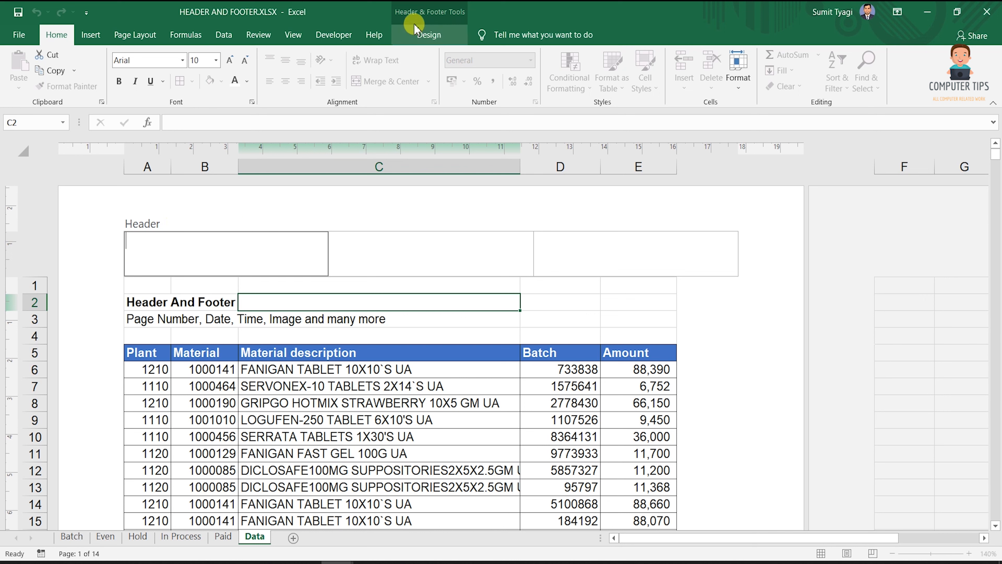
{"action": "left_click", "coordinate": [428, 35]}
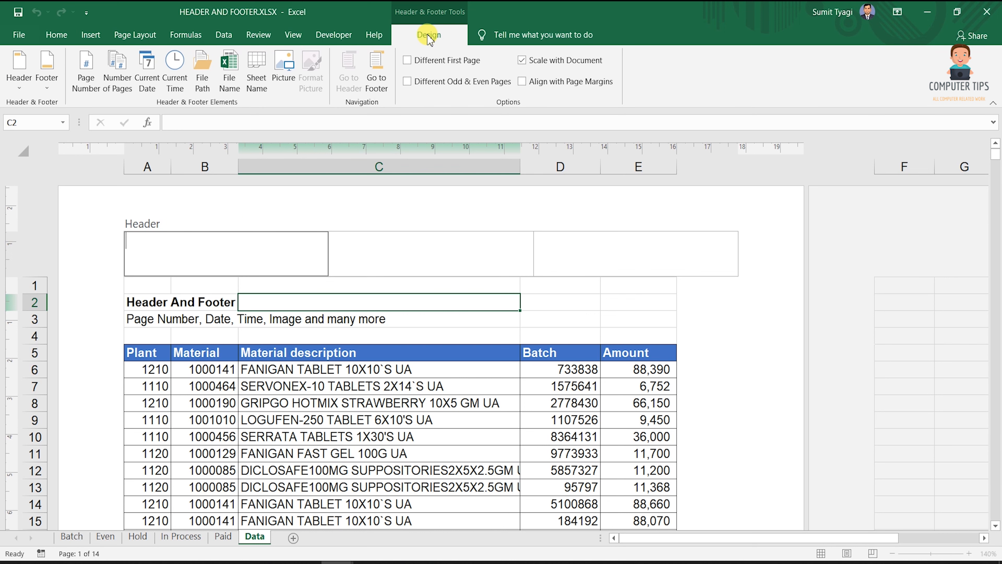
{"action": "left_click", "coordinate": [90, 82]}
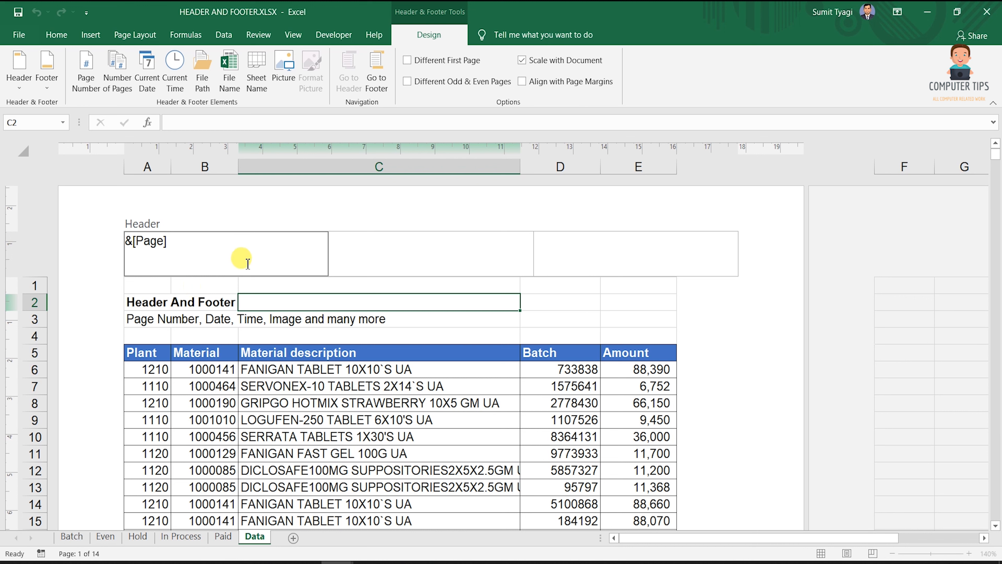
{"action": "left_click", "coordinate": [637, 331]}
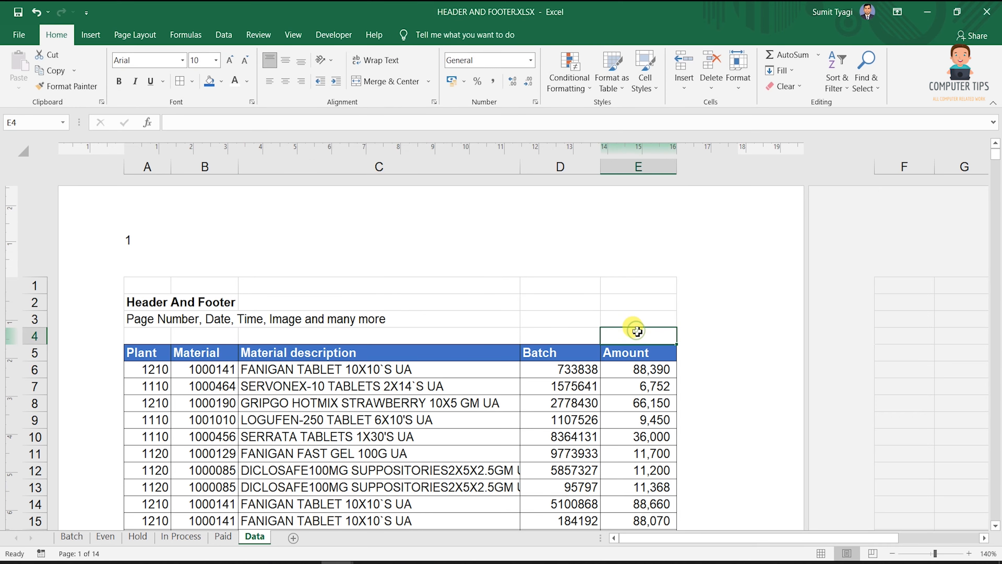
{"action": "scroll", "coordinate": [141, 252], "scroll_direction": "down", "scroll_amount": 2}
{"action": "scroll", "coordinate": [142, 252], "scroll_direction": "down", "scroll_amount": 17}
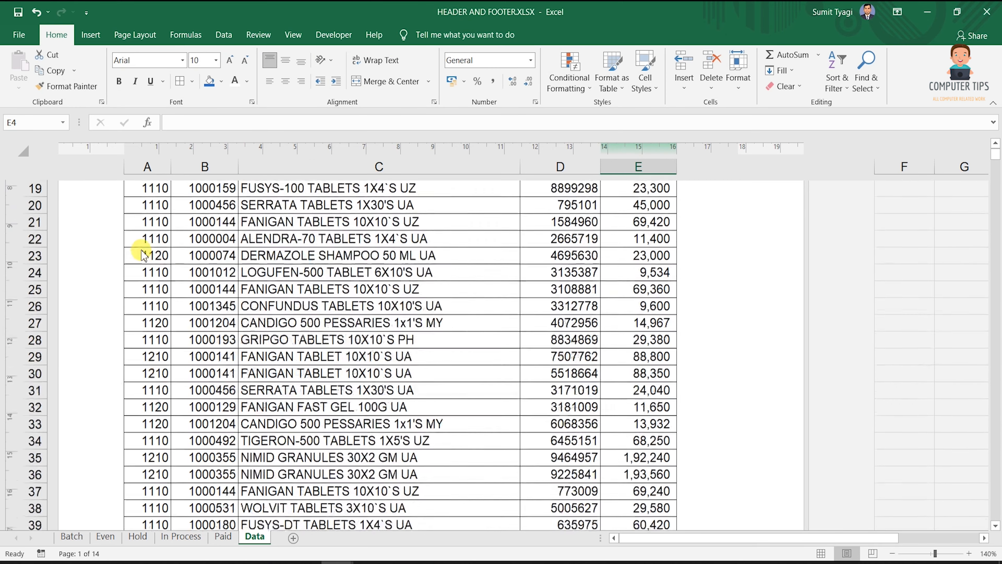
{"action": "scroll", "coordinate": [142, 252], "scroll_direction": "down", "scroll_amount": 2}
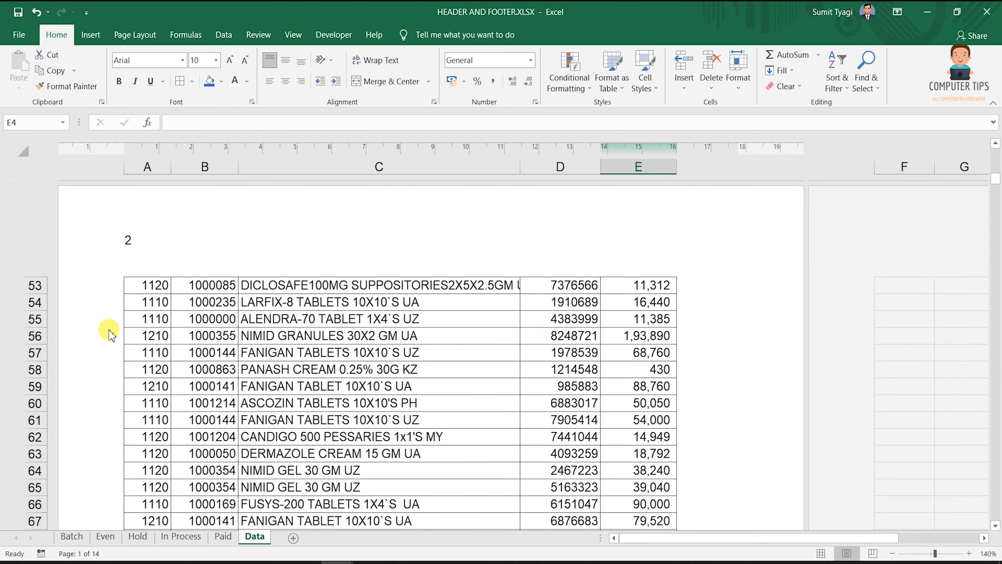
{"action": "scroll", "coordinate": [109, 333], "scroll_direction": "up", "scroll_amount": 20}
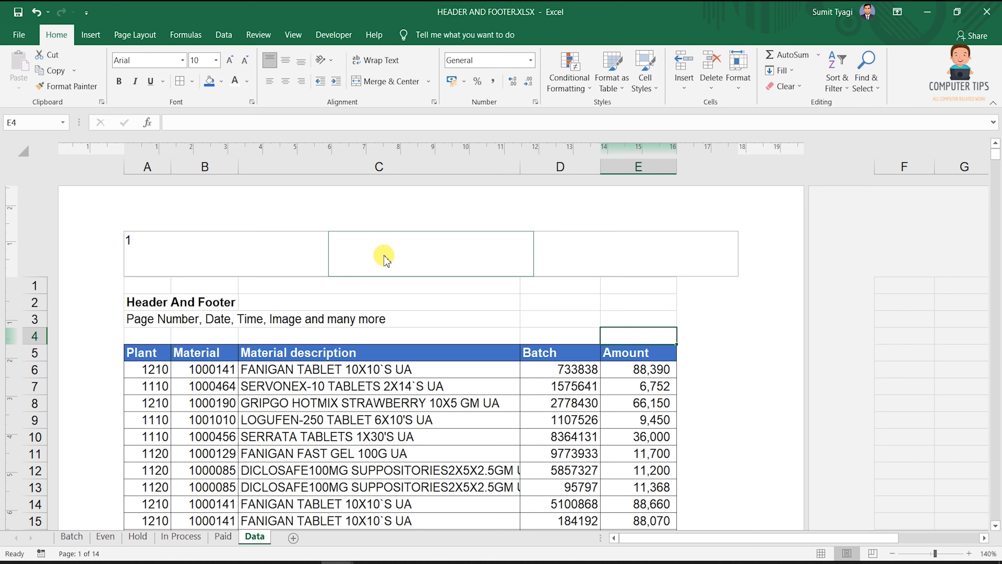
Insert the current date in the center header section and check it on the following pages.
{"action": "left_click", "coordinate": [384, 253]}
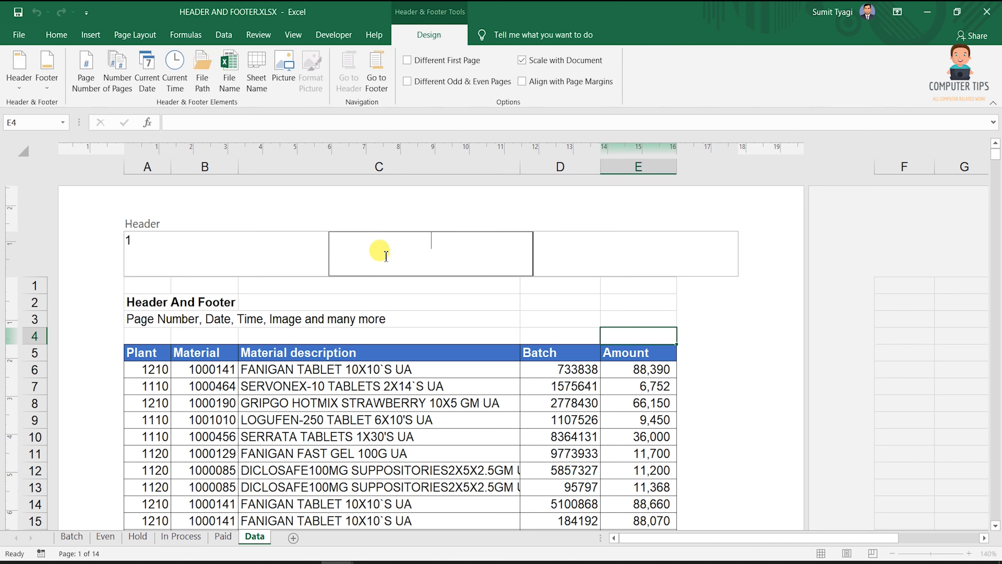
{"action": "left_click", "coordinate": [145, 87]}
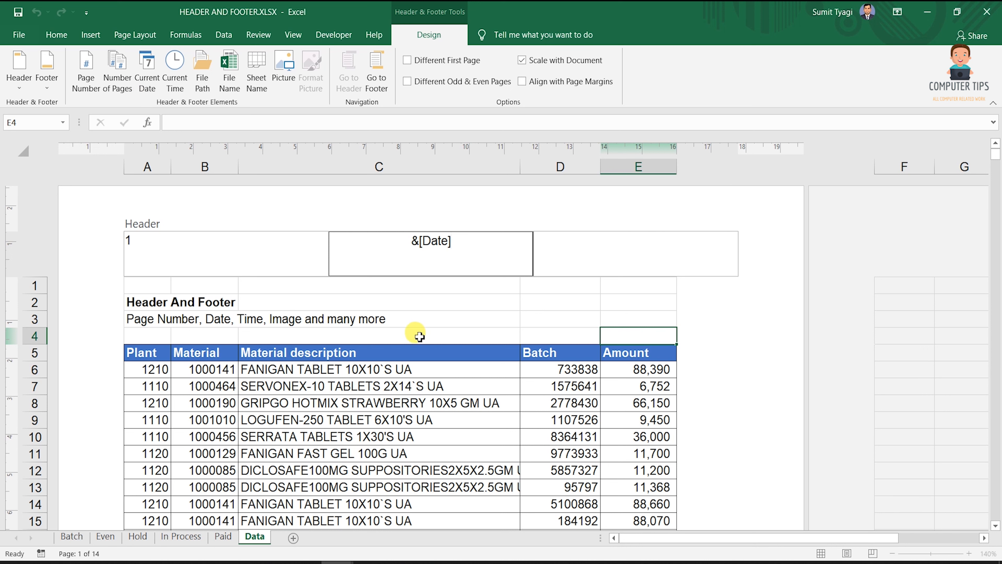
{"action": "left_click", "coordinate": [441, 302]}
{"action": "scroll", "coordinate": [441, 292], "scroll_direction": "down", "scroll_amount": 20}
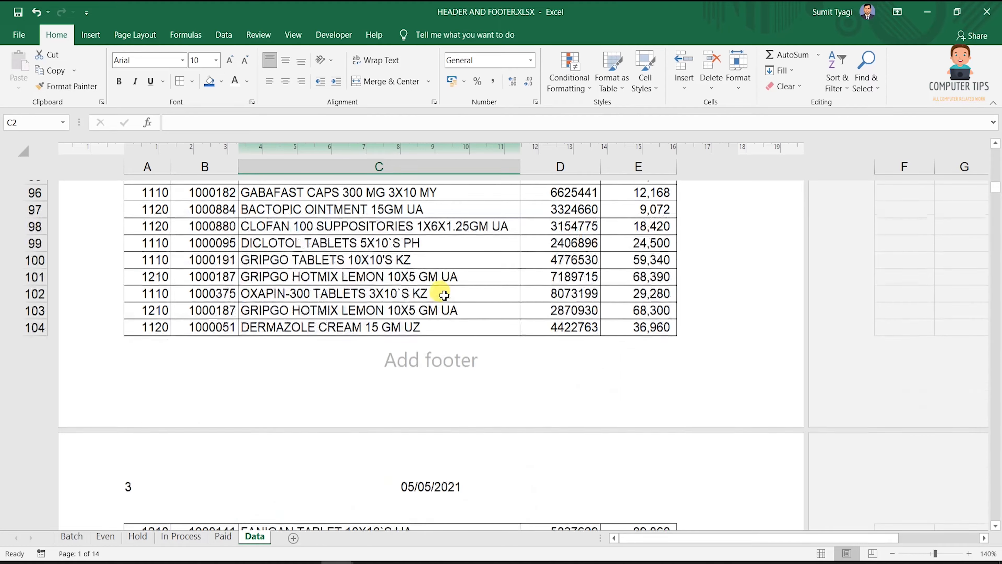
{"action": "scroll", "coordinate": [442, 294], "scroll_direction": "up", "scroll_amount": 20}
{"action": "scroll", "coordinate": [445, 300], "scroll_direction": "down", "scroll_amount": 1}
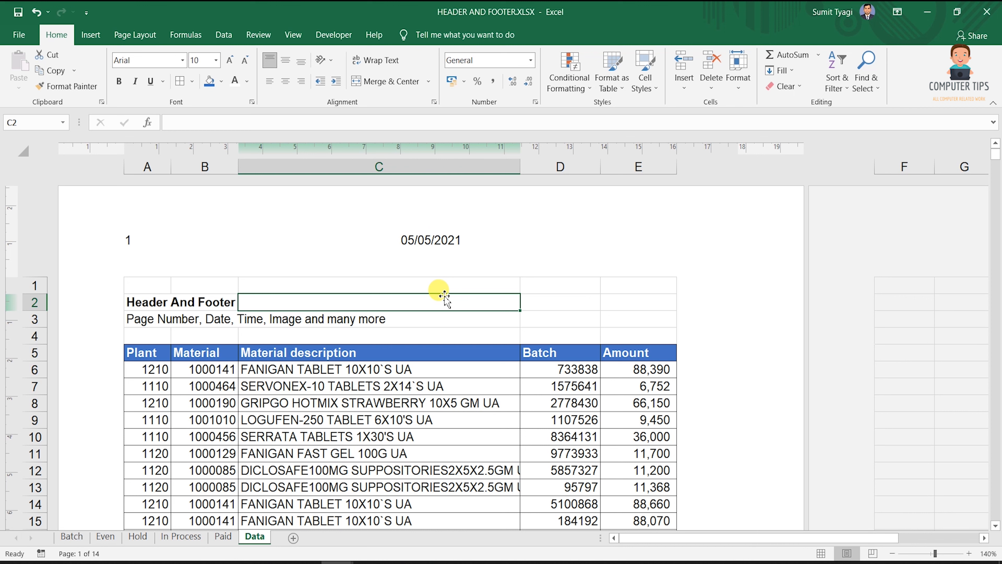
Insert the current time in the right header section and check the following pages.
{"action": "left_click", "coordinate": [583, 252]}
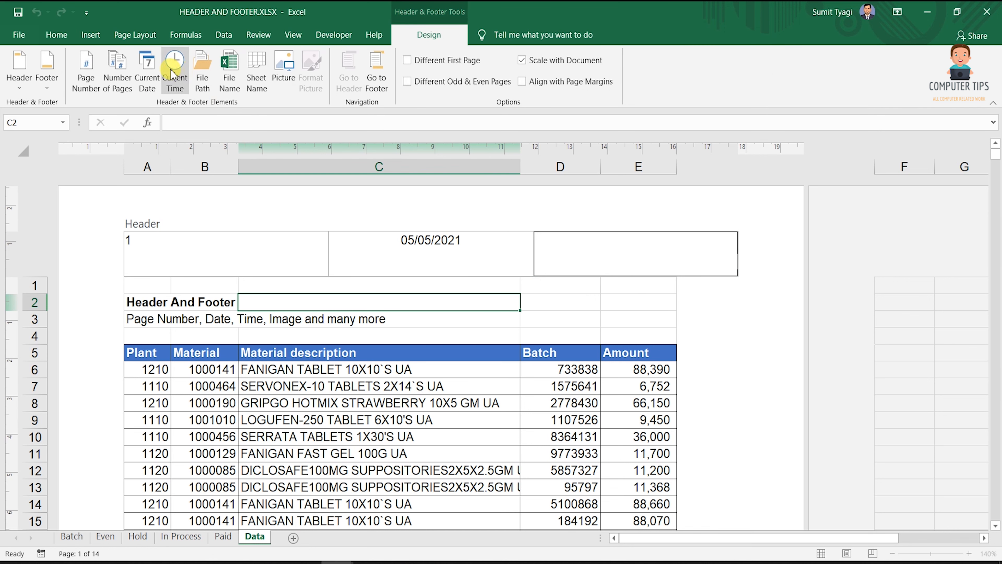
{"action": "left_click", "coordinate": [181, 67]}
{"action": "left_click", "coordinate": [727, 442]}
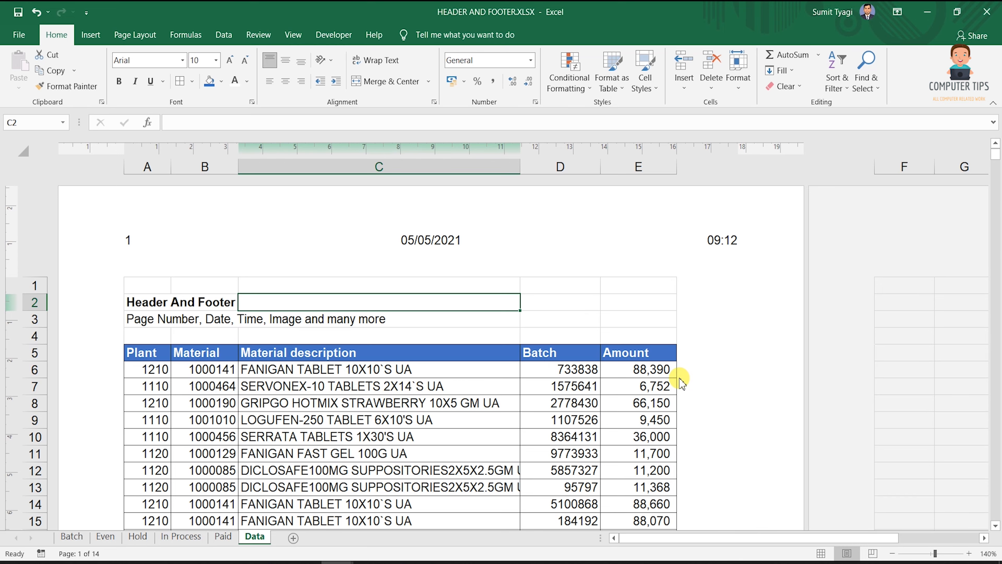
{"action": "scroll", "coordinate": [681, 382], "scroll_direction": "down", "scroll_amount": 20}
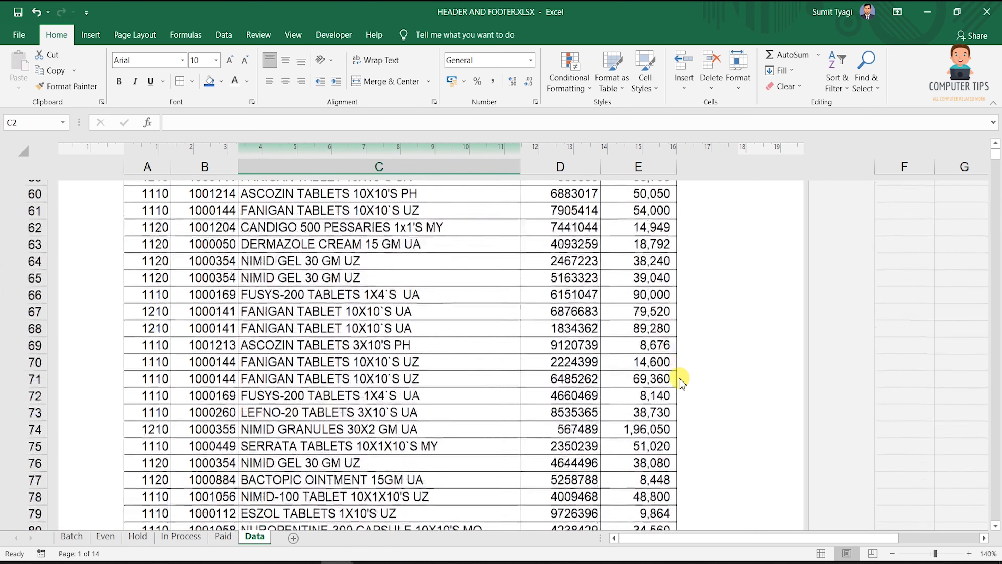
{"action": "scroll", "coordinate": [682, 382], "scroll_direction": "up", "scroll_amount": 20}
{"action": "scroll", "coordinate": [681, 379], "scroll_direction": "down", "scroll_amount": 1}
{"action": "left_click", "coordinate": [506, 255]}
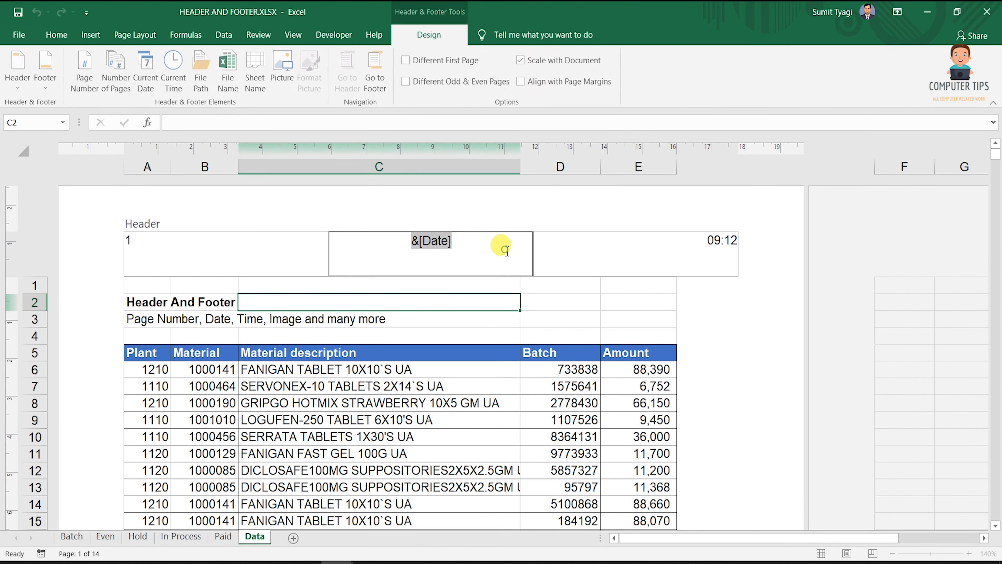
{"action": "left_click", "coordinate": [652, 265]}
{"action": "left_click", "coordinate": [253, 399]}
{"action": "scroll", "coordinate": [254, 398], "scroll_direction": "down", "scroll_amount": 20}
{"action": "scroll", "coordinate": [254, 398], "scroll_direction": "up", "scroll_amount": 20}
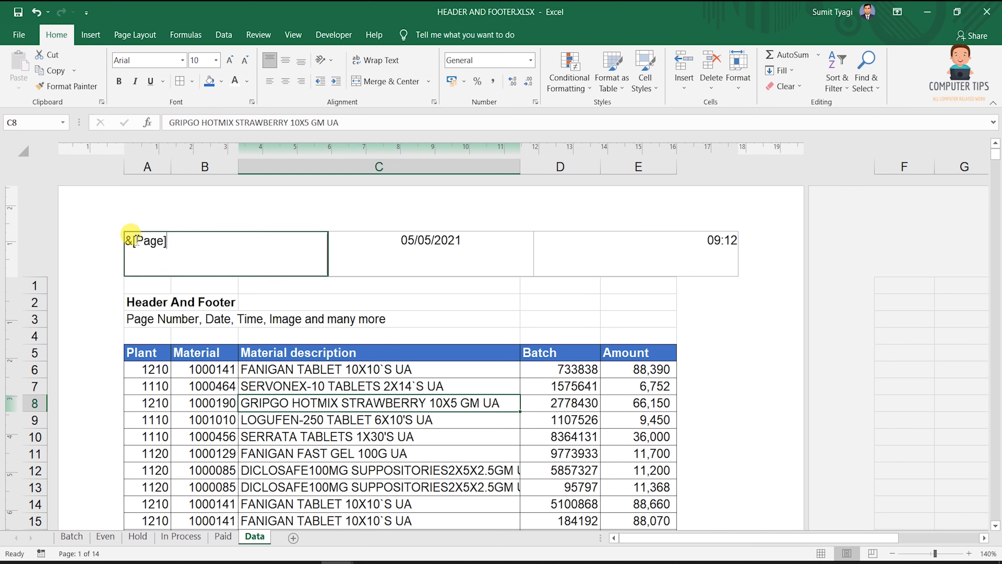
{"action": "left_click", "coordinate": [137, 244]}
{"action": "left_click", "coordinate": [290, 374]}
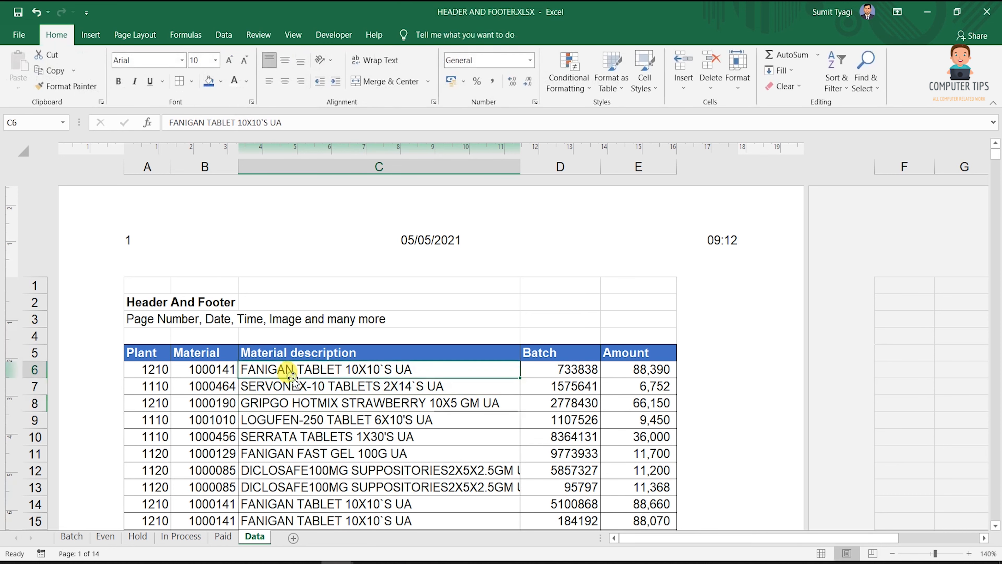
Add the word "Page" and a space before the page number code in the left header section, and check the following pages.
{"action": "left_click", "coordinate": [144, 237]}
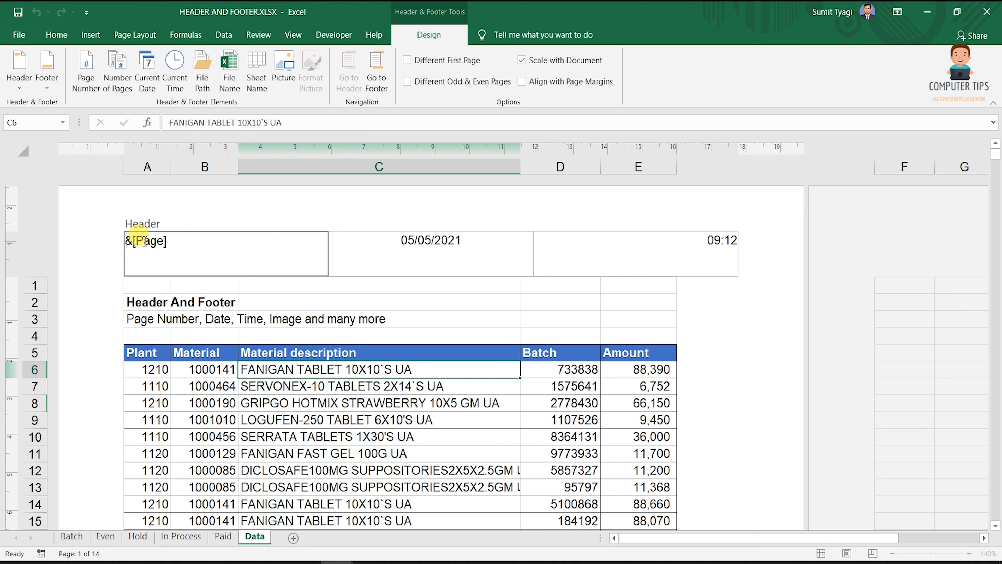
{"action": "type", "text": "Page"}
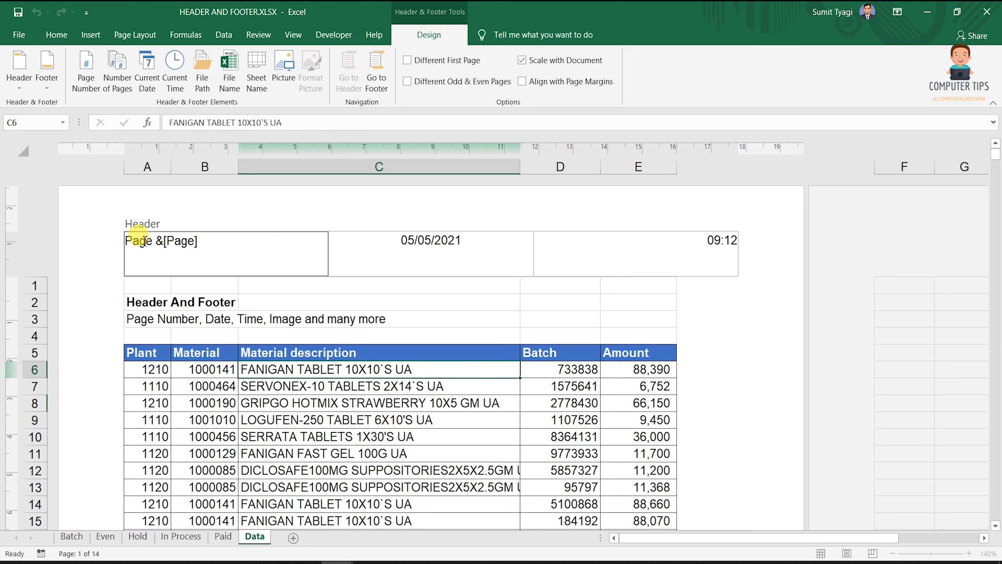
{"action": "left_click", "coordinate": [478, 331]}
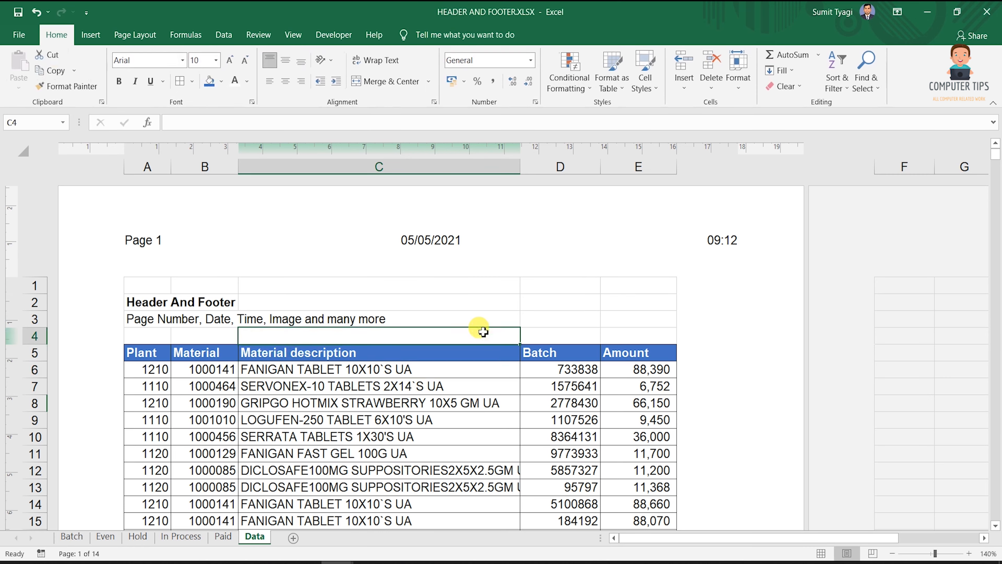
{"action": "scroll", "coordinate": [202, 253], "scroll_direction": "down", "scroll_amount": 10}
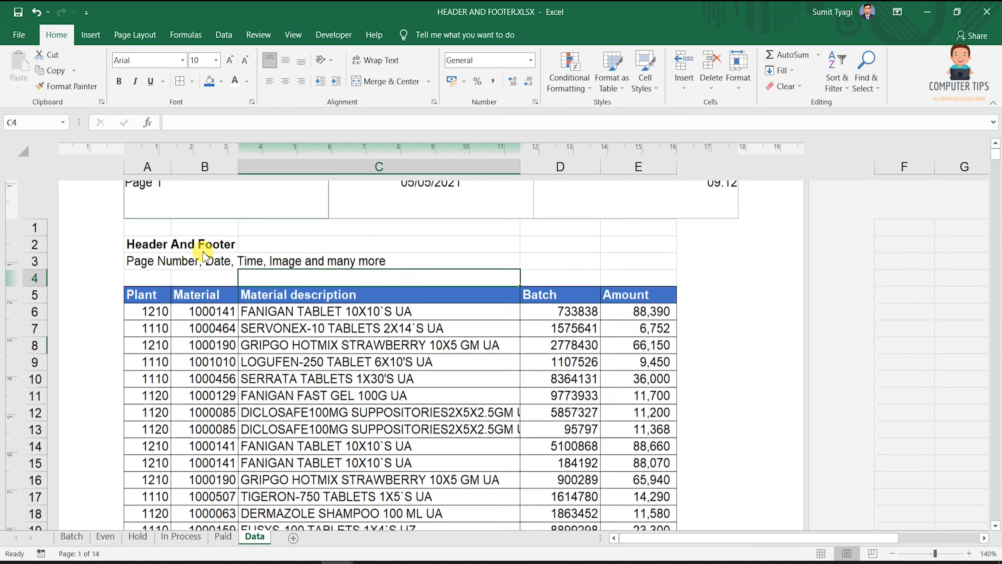
{"action": "scroll", "coordinate": [205, 255], "scroll_direction": "down", "scroll_amount": 13}
{"action": "scroll", "coordinate": [203, 252], "scroll_direction": "up", "scroll_amount": 20}
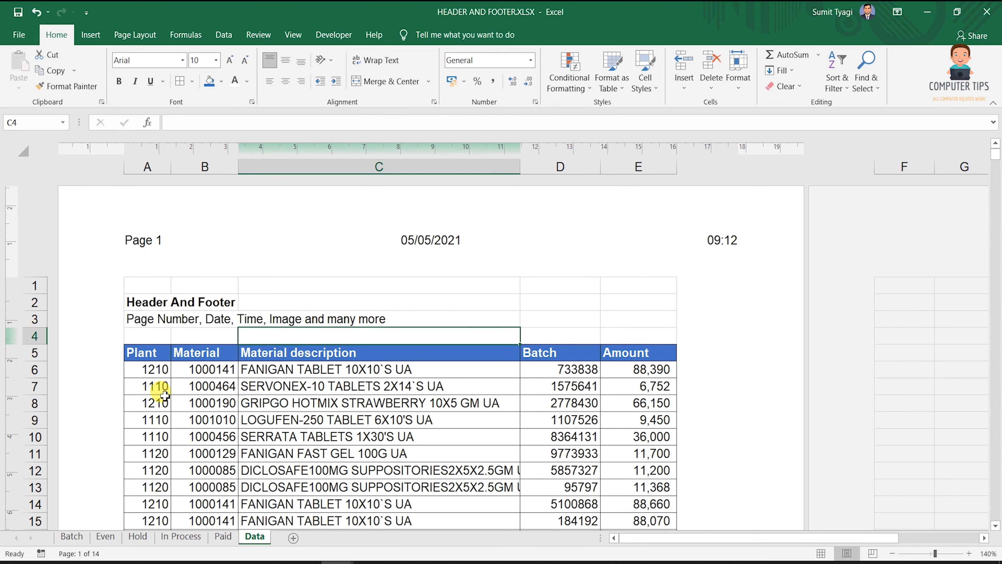
Replace the date in the center header section with the automatic file name.
{"action": "left_click", "coordinate": [425, 236]}
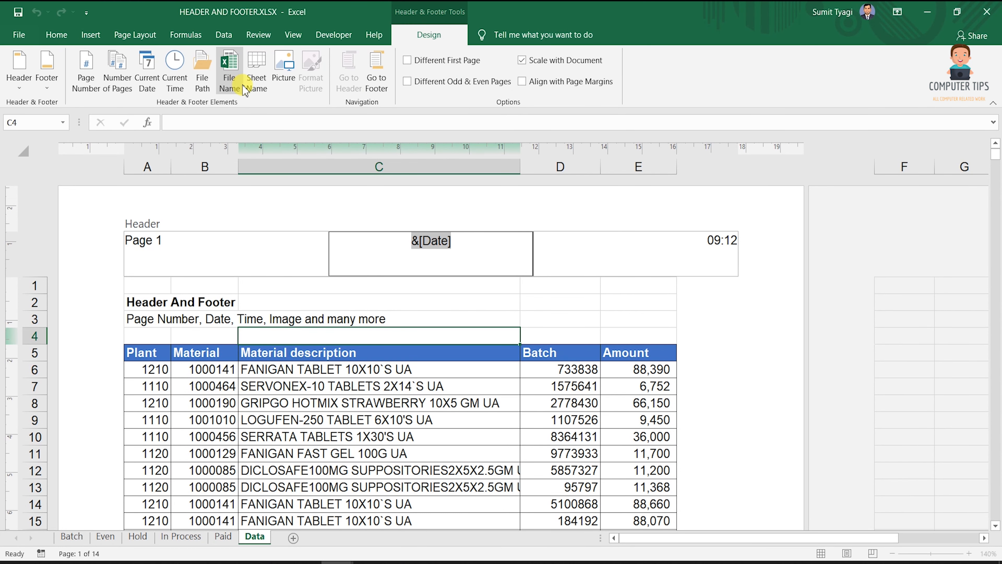
{"action": "key", "text": "Delete"}
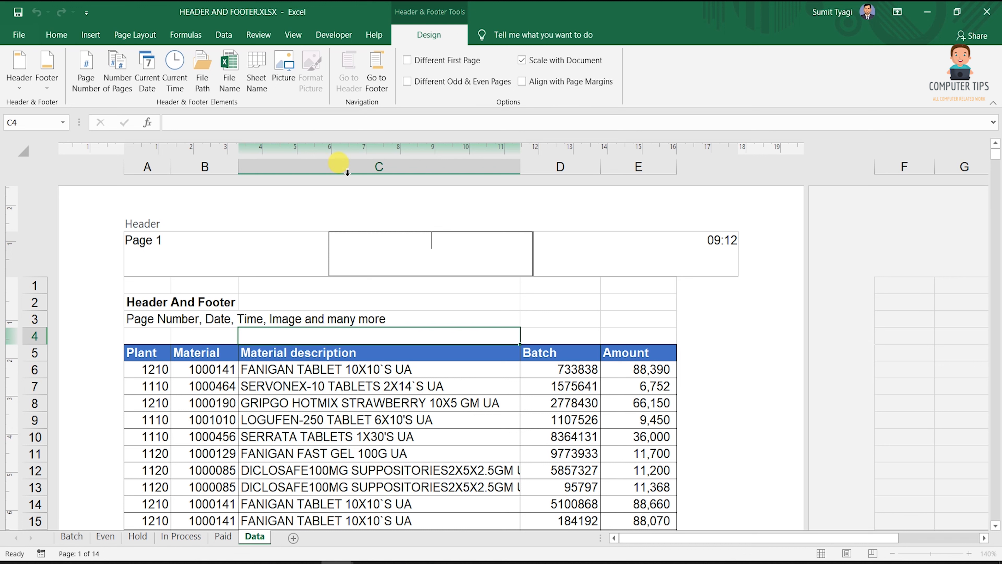
{"action": "left_click", "coordinate": [238, 68]}
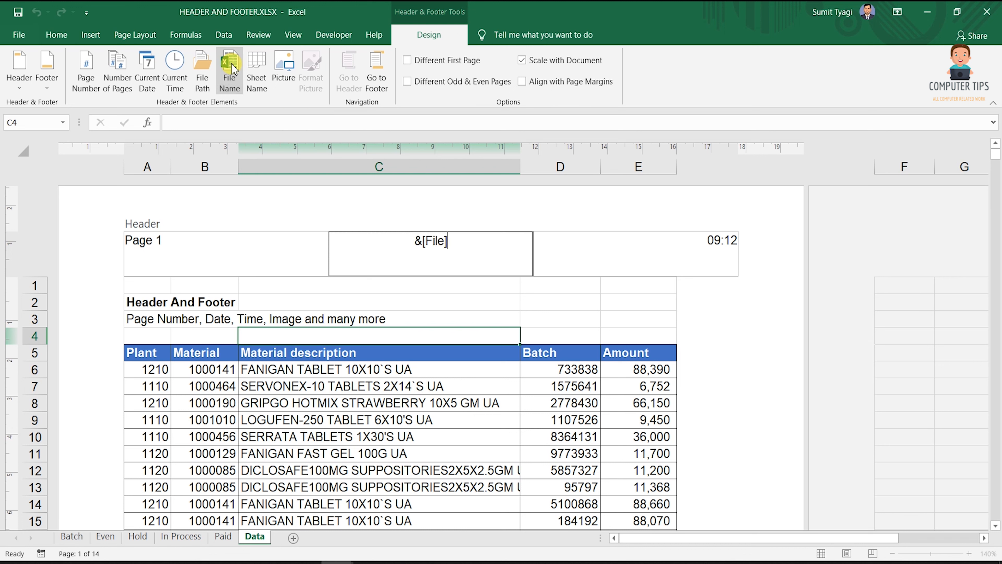
{"action": "left_click", "coordinate": [499, 306]}
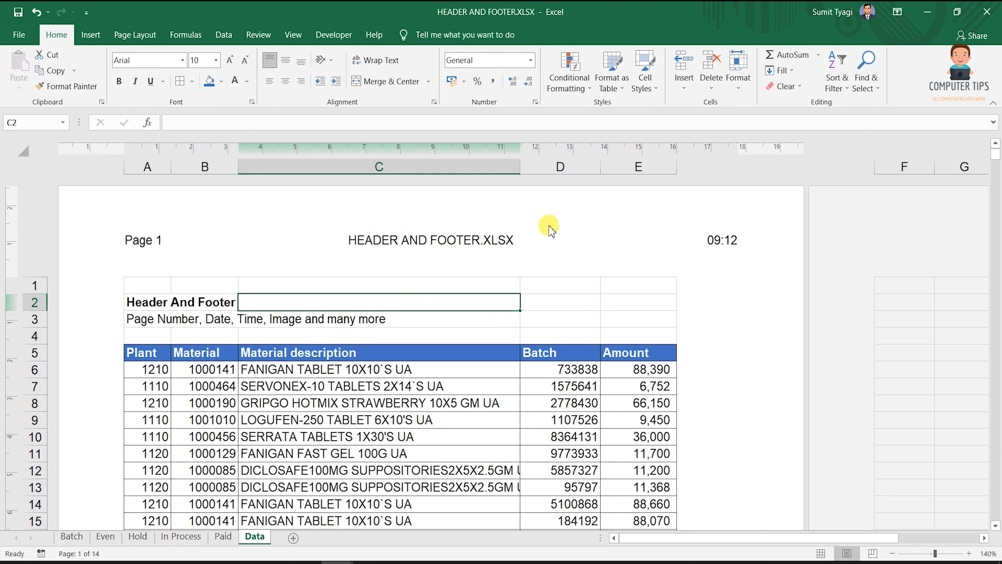
Replace the time in the right header section with the automatic sheet name.
{"action": "left_click", "coordinate": [632, 263]}
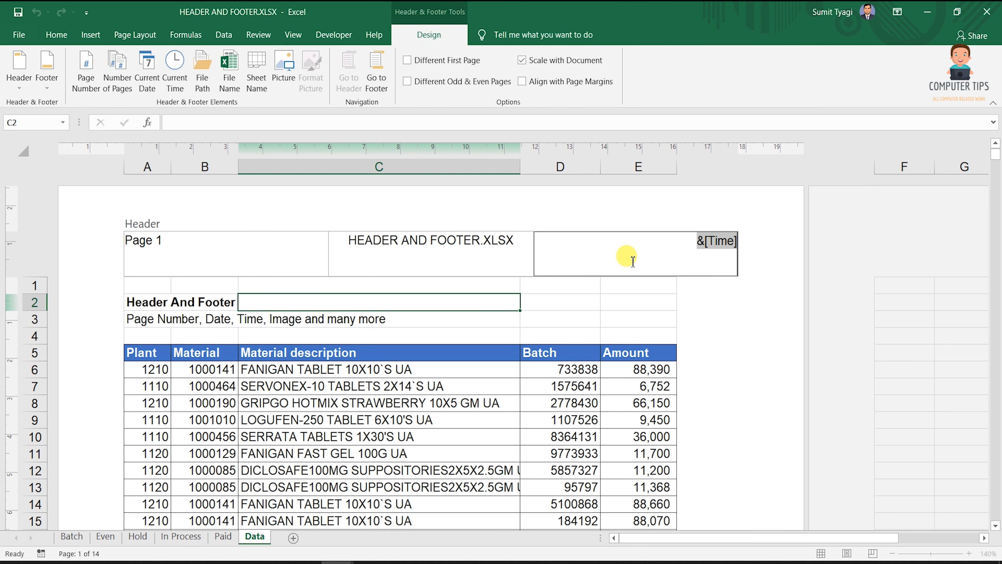
{"action": "key", "text": "Delete"}
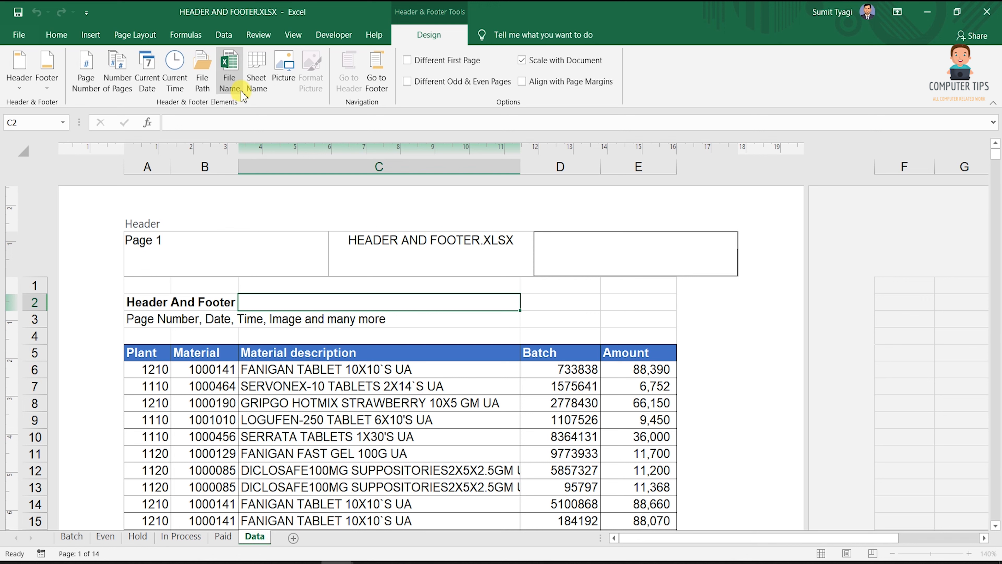
{"action": "left_click", "coordinate": [254, 83]}
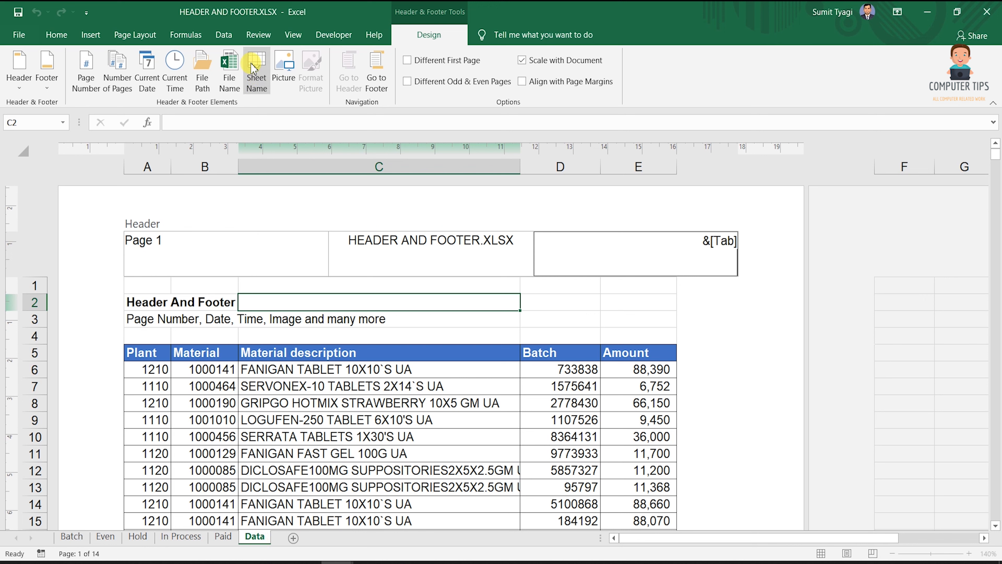
{"action": "left_click", "coordinate": [571, 326]}
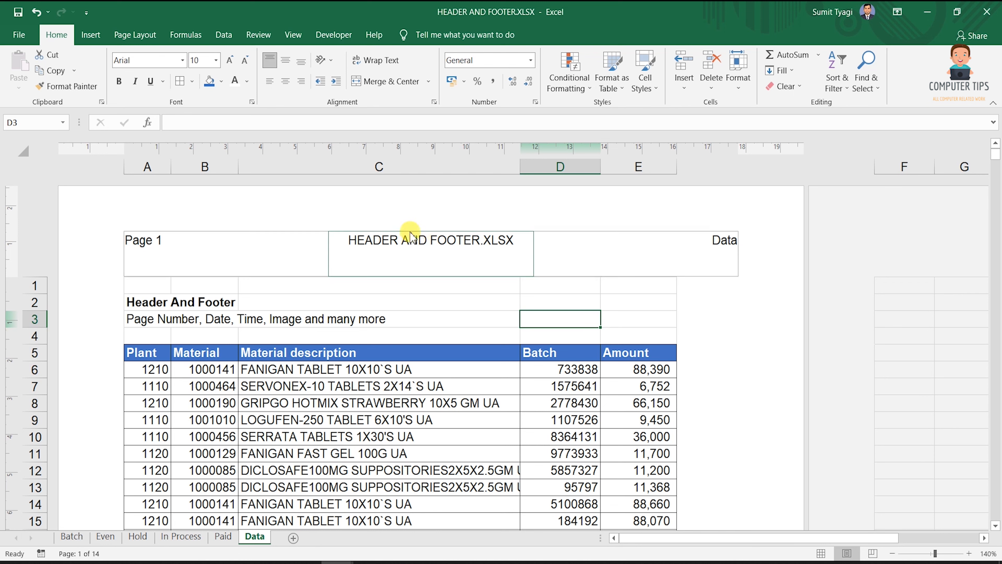
Replace the right header section's content with "Created By" followed by the author's full name, and check the following pages.
{"action": "left_click", "coordinate": [409, 244]}
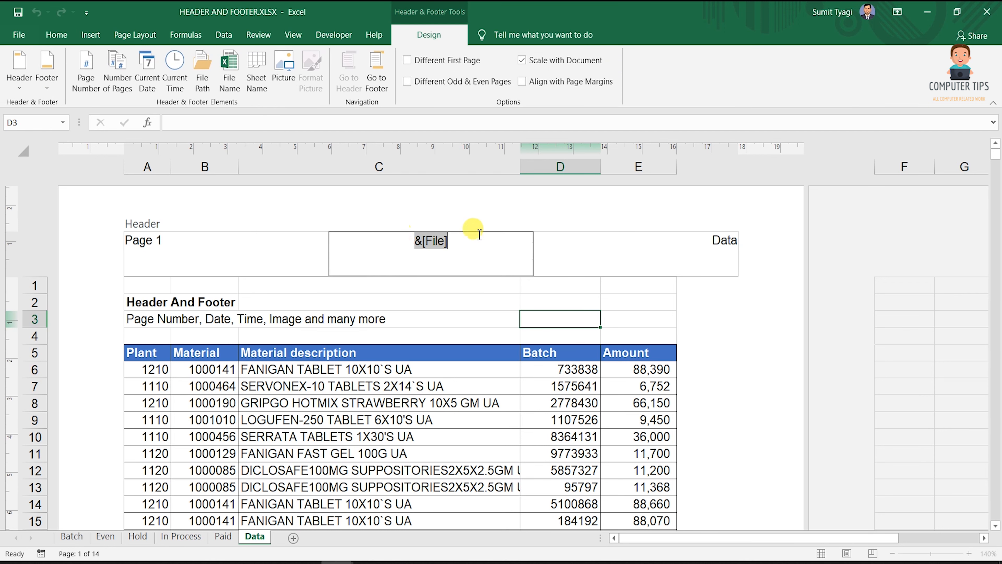
{"action": "left_click", "coordinate": [618, 247]}
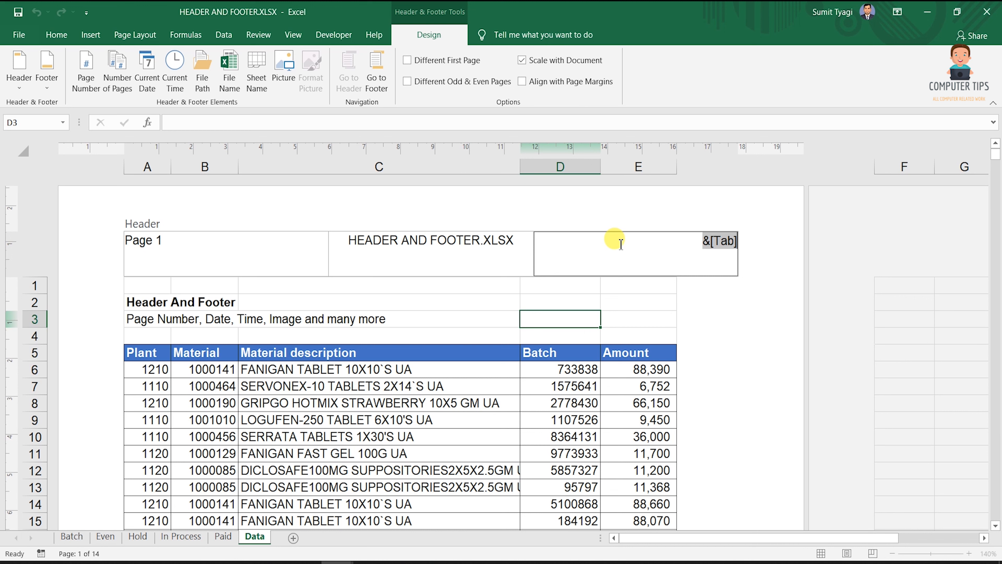
{"action": "type", "text": "ated By SUmi"}
{"action": "key", "text": "BackSpace"}
{"action": "key", "text": "BackSpace"}
{"action": "key", "text": "BackSpace"}
{"action": "type", "text": "umit tyagi"}
{"action": "left_click", "coordinate": [734, 342]}
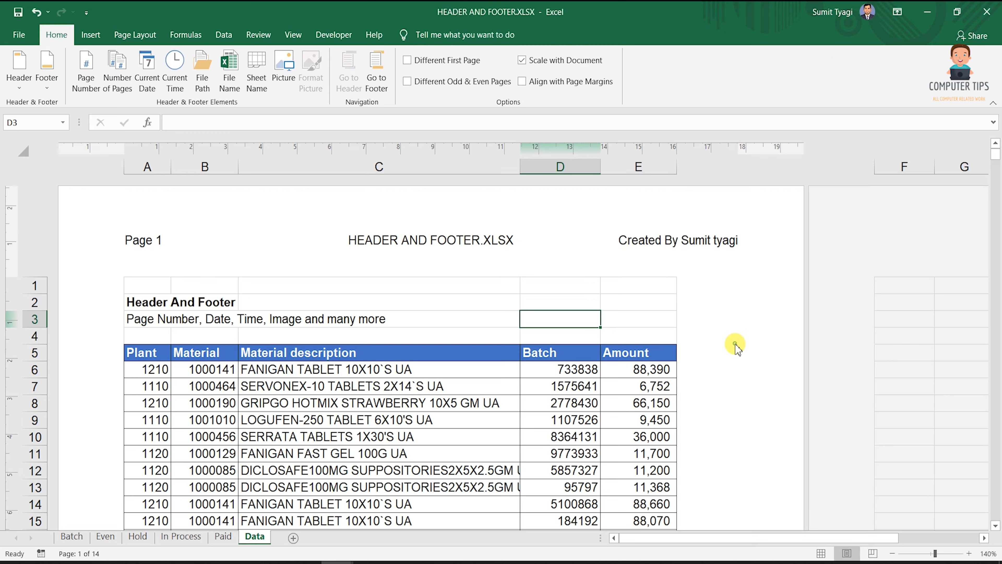
{"action": "scroll", "coordinate": [736, 345], "scroll_direction": "down", "scroll_amount": 20}
{"action": "scroll", "coordinate": [736, 348], "scroll_direction": "down", "scroll_amount": 3}
{"action": "scroll", "coordinate": [736, 348], "scroll_direction": "up", "scroll_amount": 7}
{"action": "scroll", "coordinate": [736, 347], "scroll_direction": "up", "scroll_amount": 18}
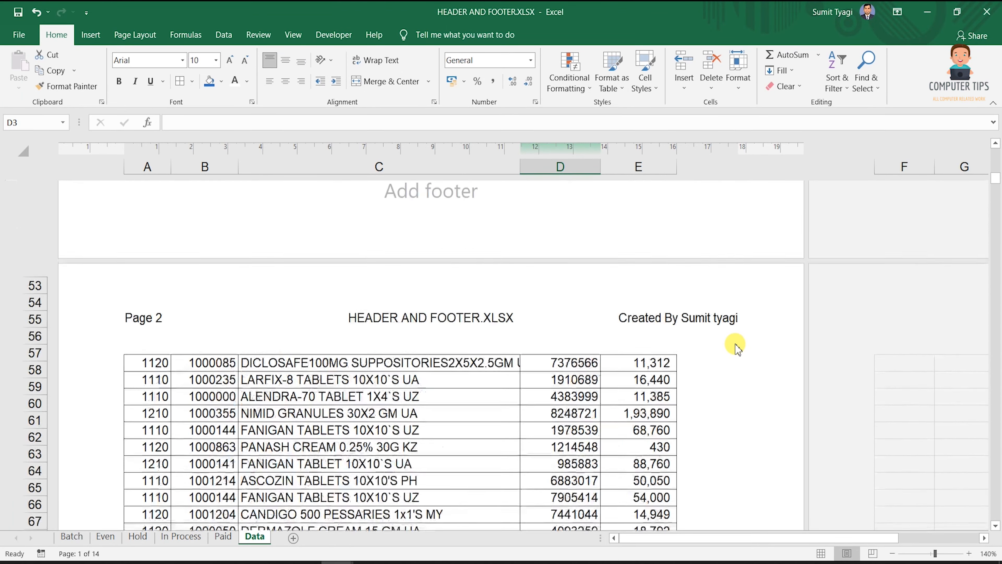
Insert the automatic page number in the left section of the first page's footer.
{"action": "scroll", "coordinate": [367, 278], "scroll_direction": "down", "scroll_amount": 16}
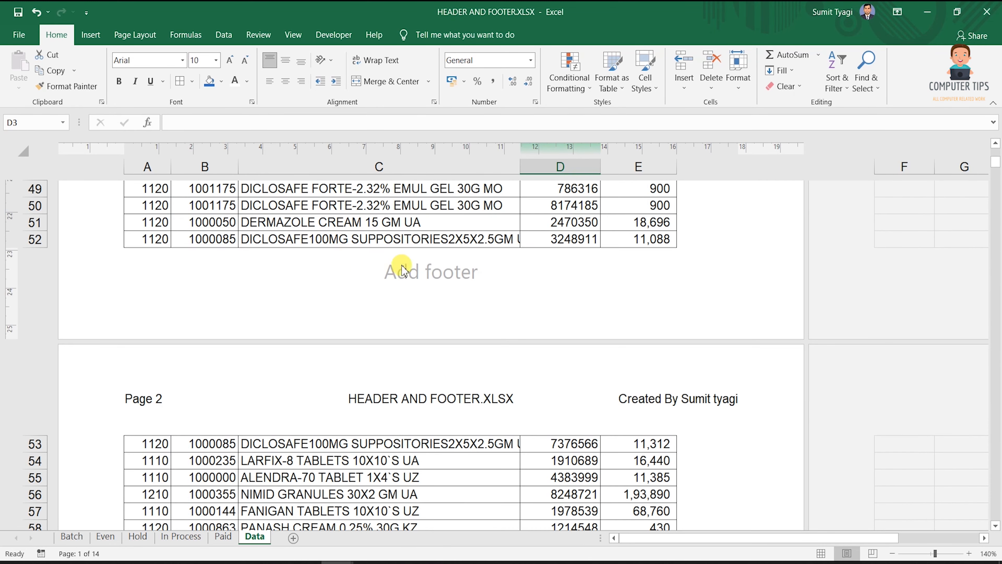
{"action": "left_click", "coordinate": [430, 262]}
{"action": "left_click", "coordinate": [249, 263]}
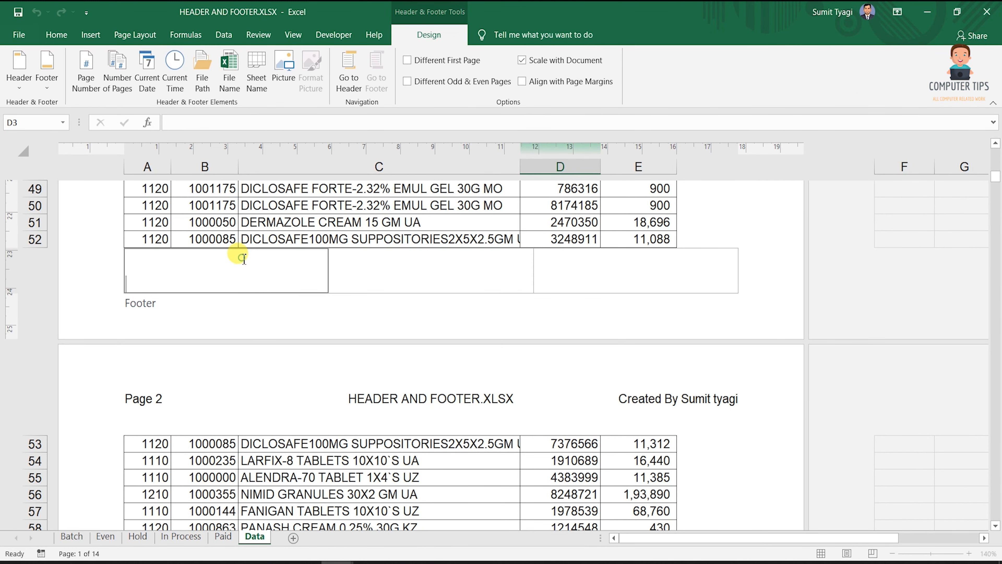
{"action": "left_click", "coordinate": [476, 267]}
{"action": "left_click", "coordinate": [631, 265]}
{"action": "left_click", "coordinate": [298, 263]}
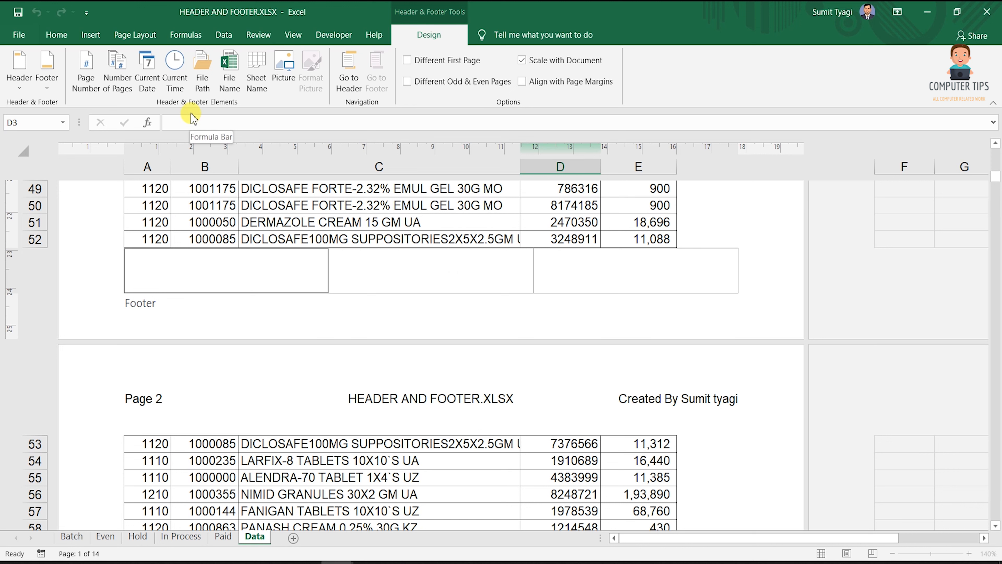
{"action": "left_click", "coordinate": [96, 90]}
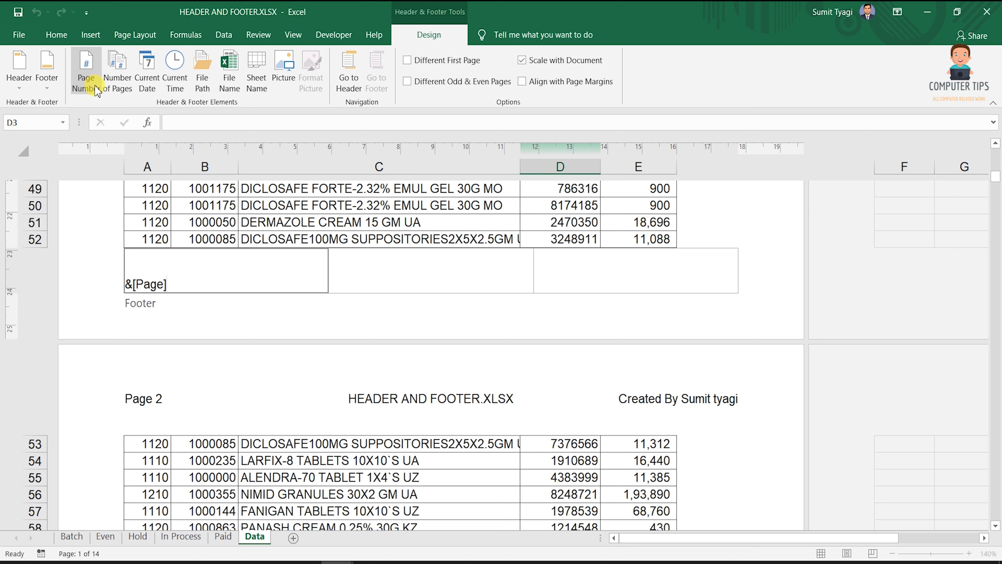
{"action": "left_click", "coordinate": [296, 296]}
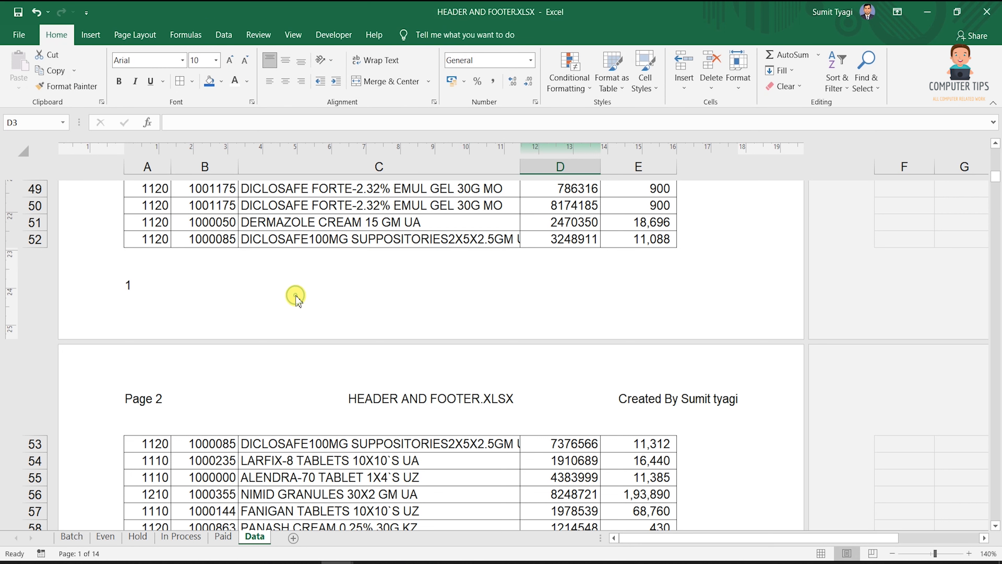
Insert the picture logo.png from the IMAGES folder in the right footer section and check its placement on the page.
{"action": "left_click", "coordinate": [383, 289]}
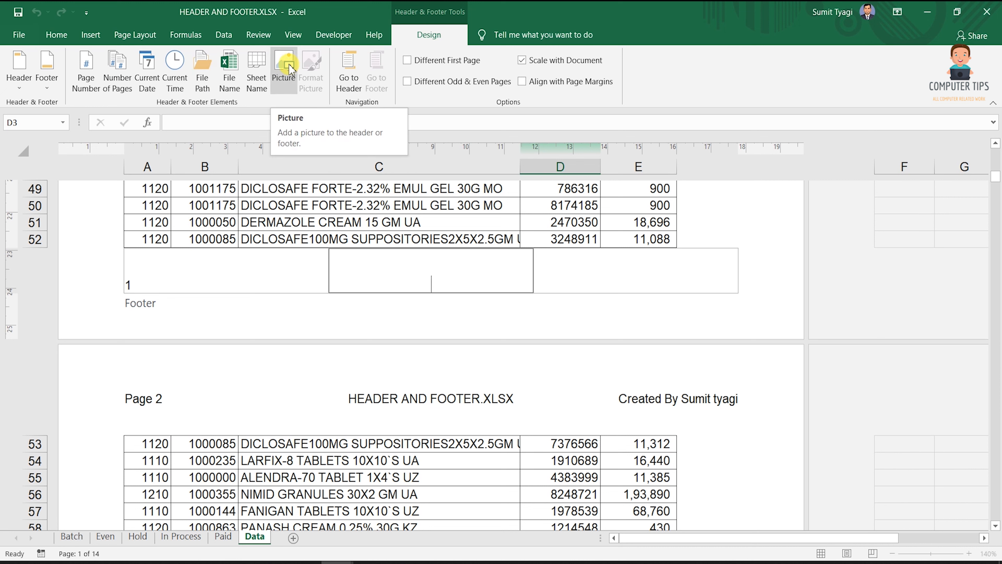
{"action": "left_click", "coordinate": [633, 271]}
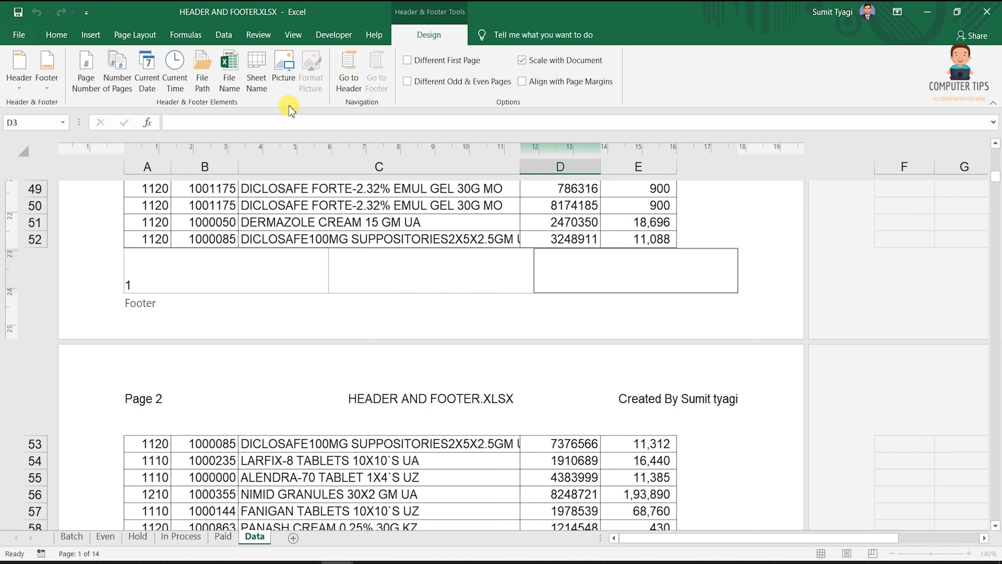
{"action": "left_click", "coordinate": [282, 67]}
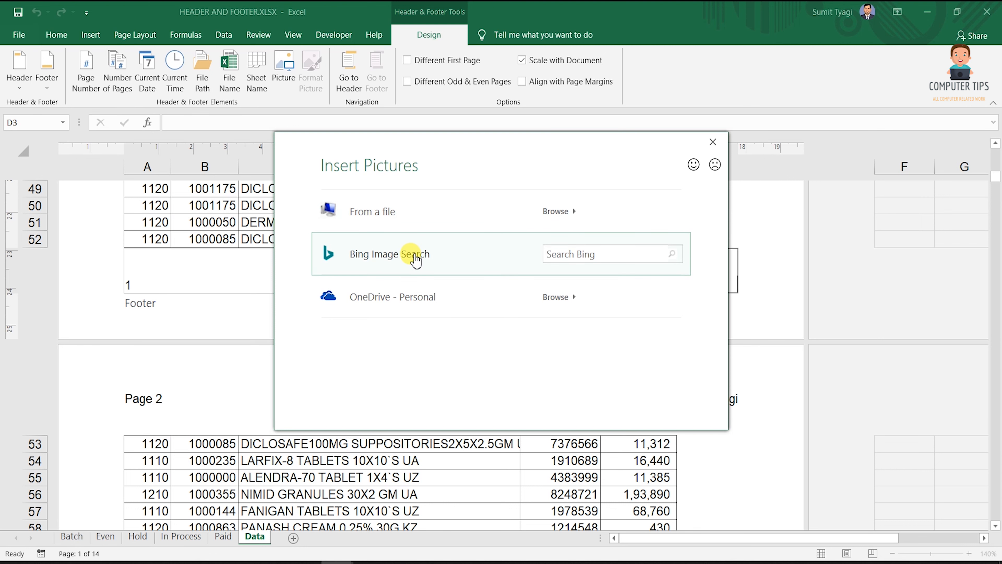
{"action": "left_click", "coordinate": [379, 206]}
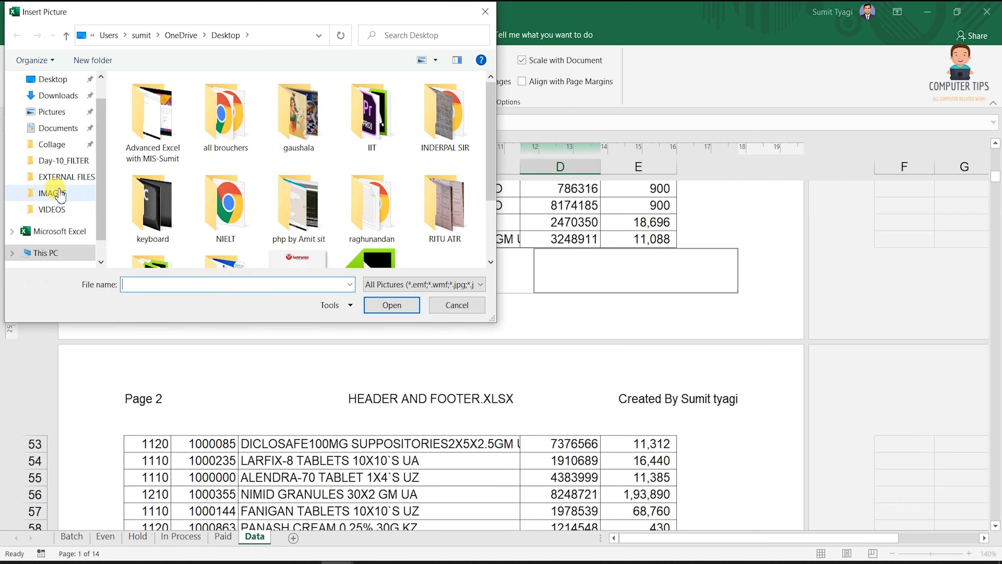
{"action": "left_click", "coordinate": [56, 201]}
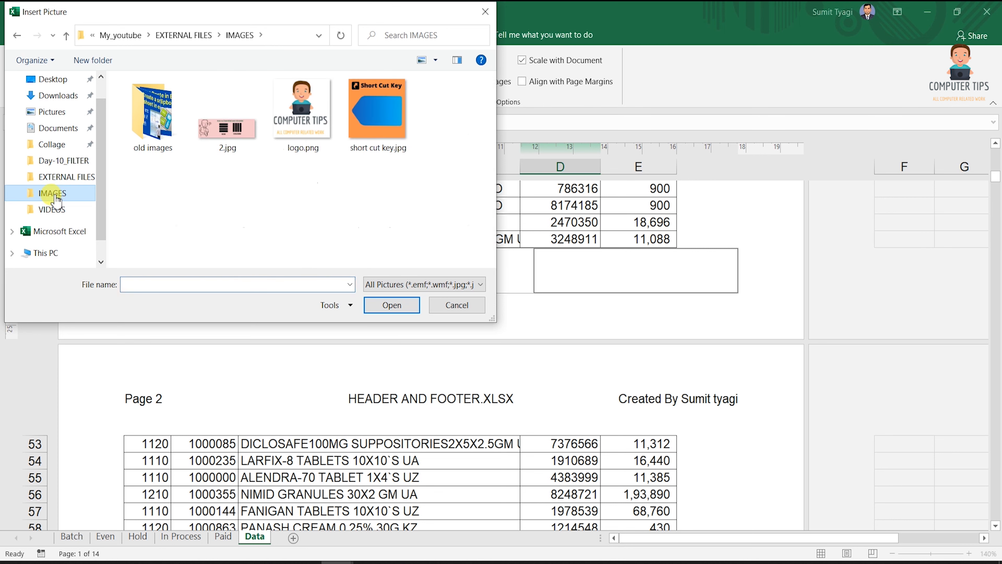
{"action": "double_click", "coordinate": [301, 107]}
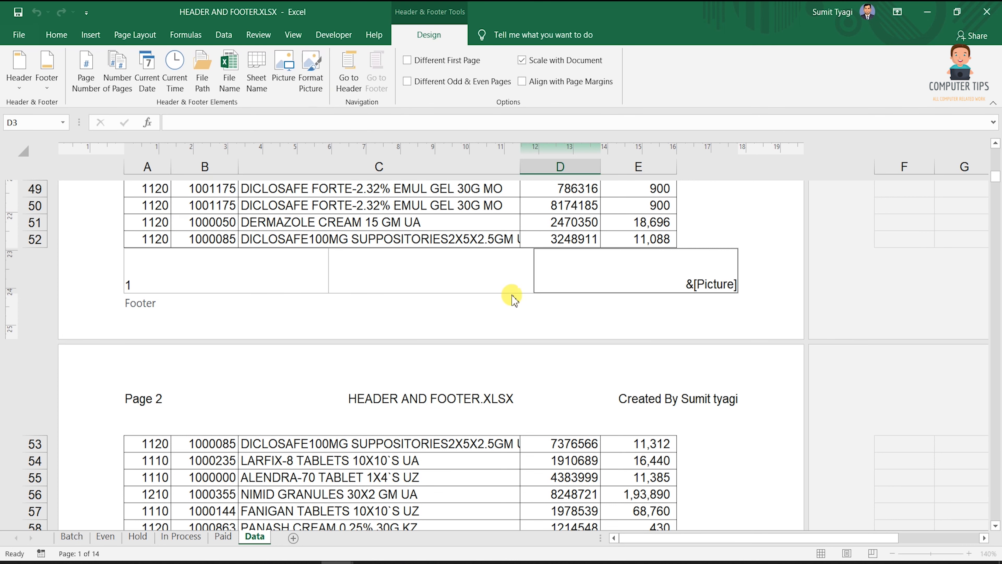
{"action": "left_click", "coordinate": [638, 473]}
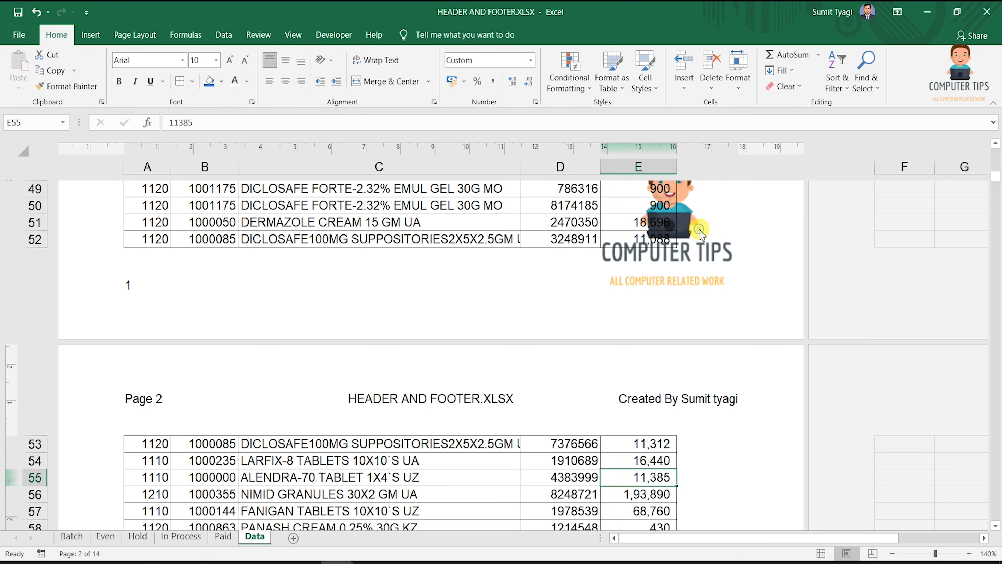
{"action": "left_click", "coordinate": [692, 256]}
{"action": "left_click", "coordinate": [691, 199]}
{"action": "scroll", "coordinate": [785, 371], "scroll_direction": "up", "scroll_amount": 3}
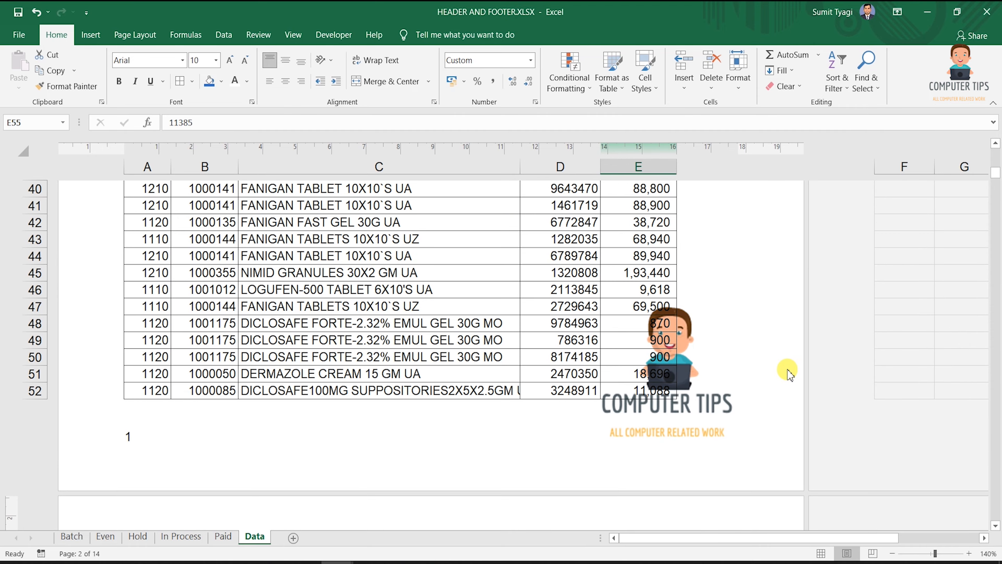
{"action": "scroll", "coordinate": [706, 376], "scroll_direction": "down", "scroll_amount": 20}
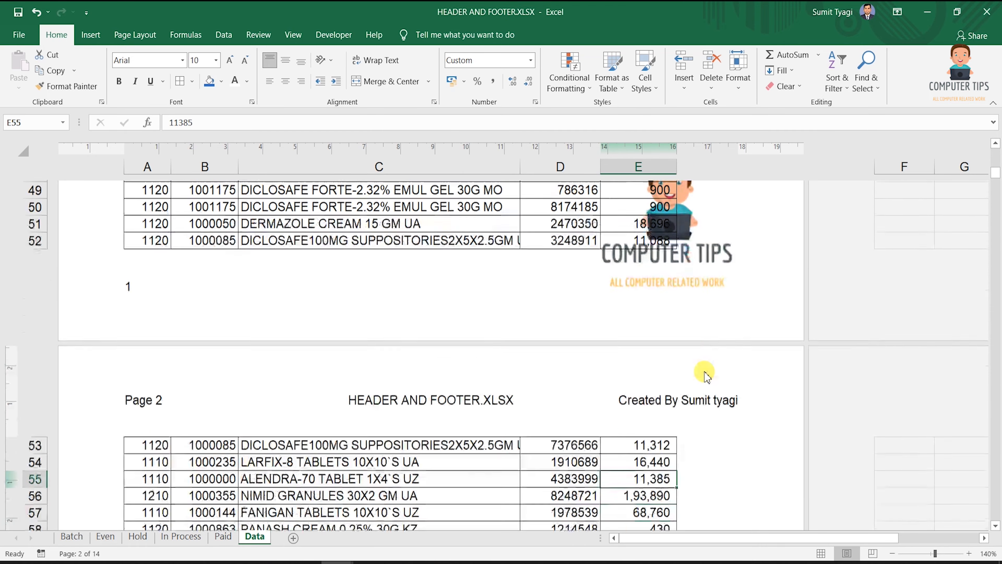
Delete the page number text from the left header section on the first page and check the following page.
{"action": "scroll", "coordinate": [706, 376], "scroll_direction": "up", "scroll_amount": 20}
{"action": "scroll", "coordinate": [705, 375], "scroll_direction": "down", "scroll_amount": 1}
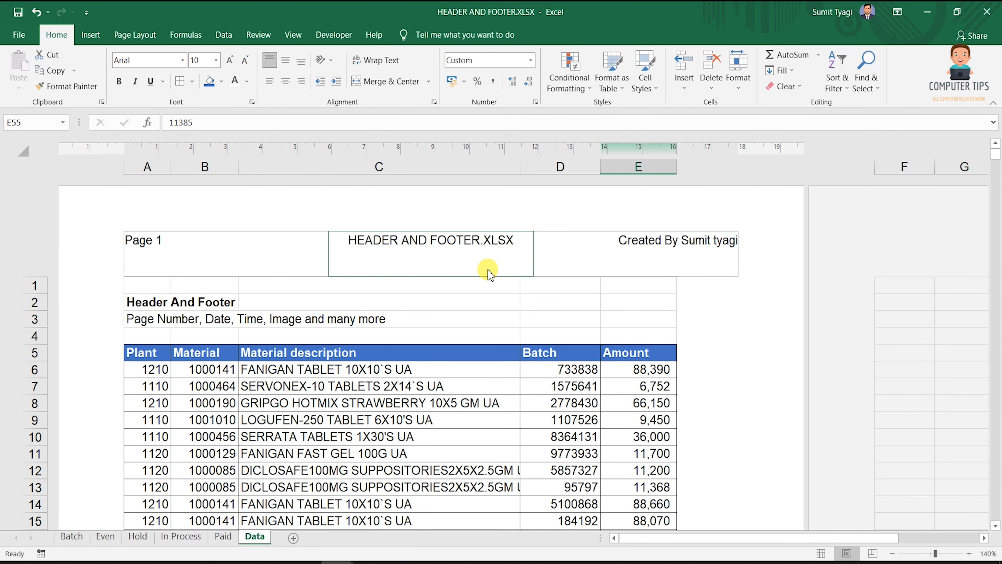
{"action": "left_click", "coordinate": [307, 263]}
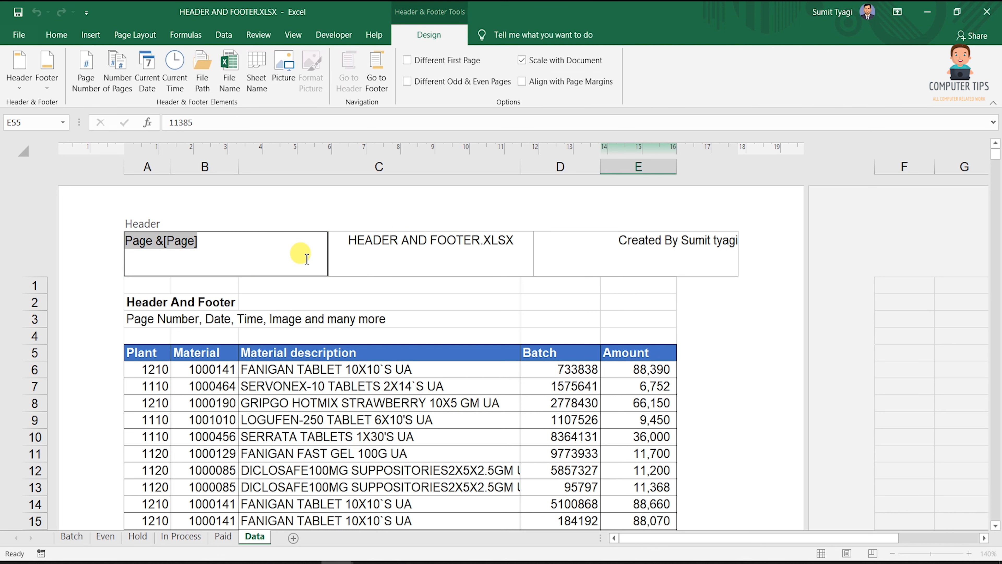
{"action": "key", "text": "Delete"}
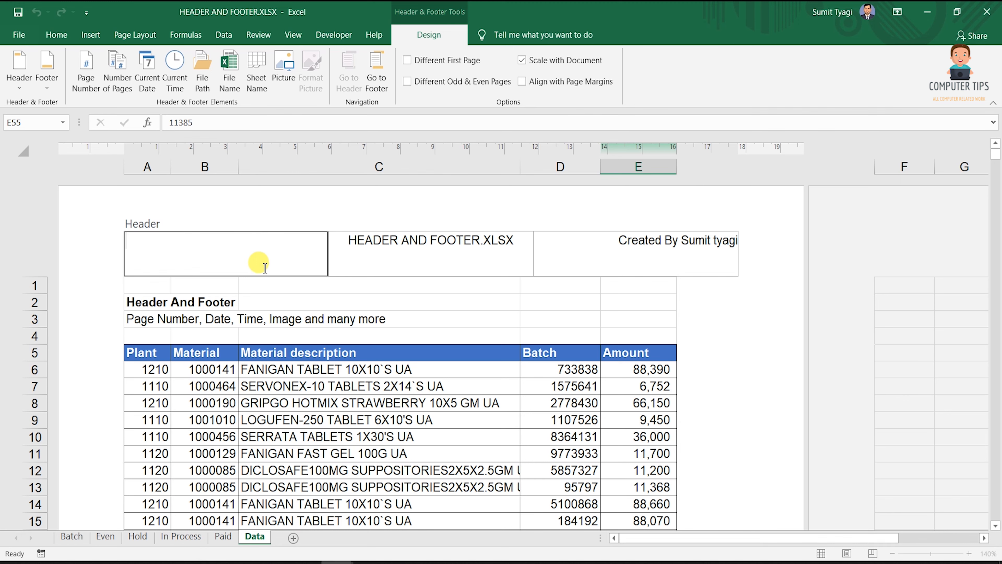
{"action": "left_click", "coordinate": [285, 364]}
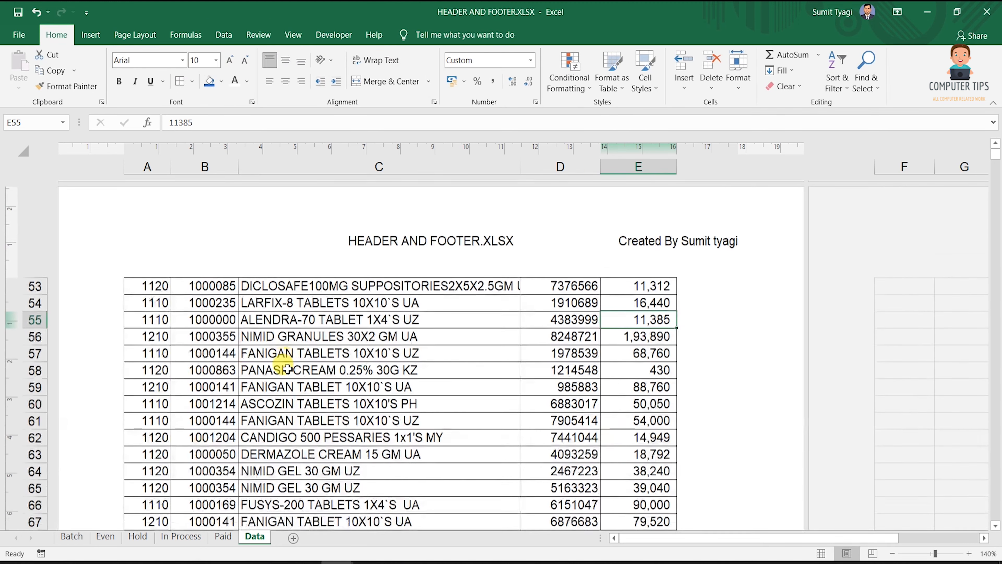
{"action": "scroll", "coordinate": [288, 367], "scroll_direction": "up", "scroll_amount": 20}
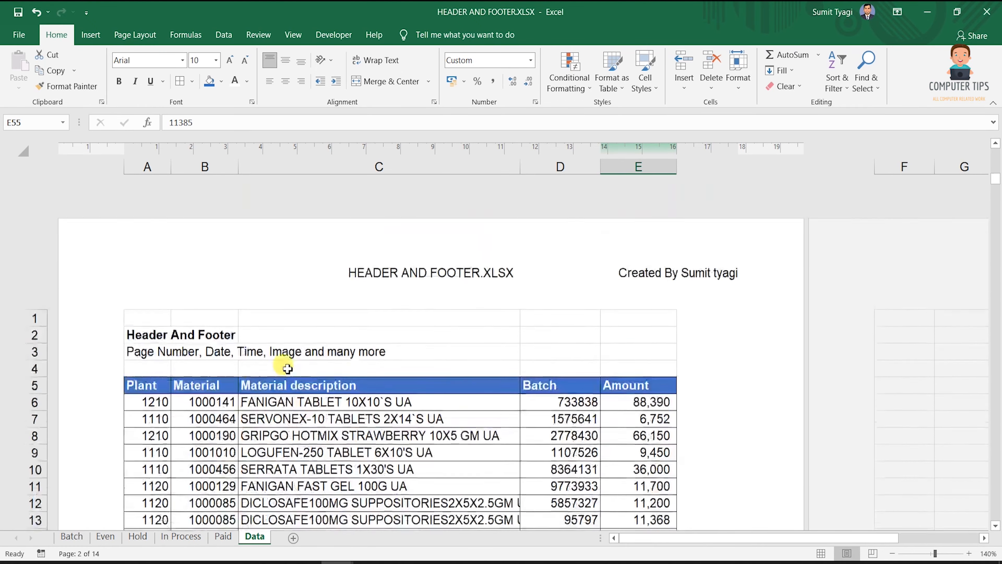
Insert only the automatic page number in the emptied left header section and check the following pages.
{"action": "left_click", "coordinate": [209, 237]}
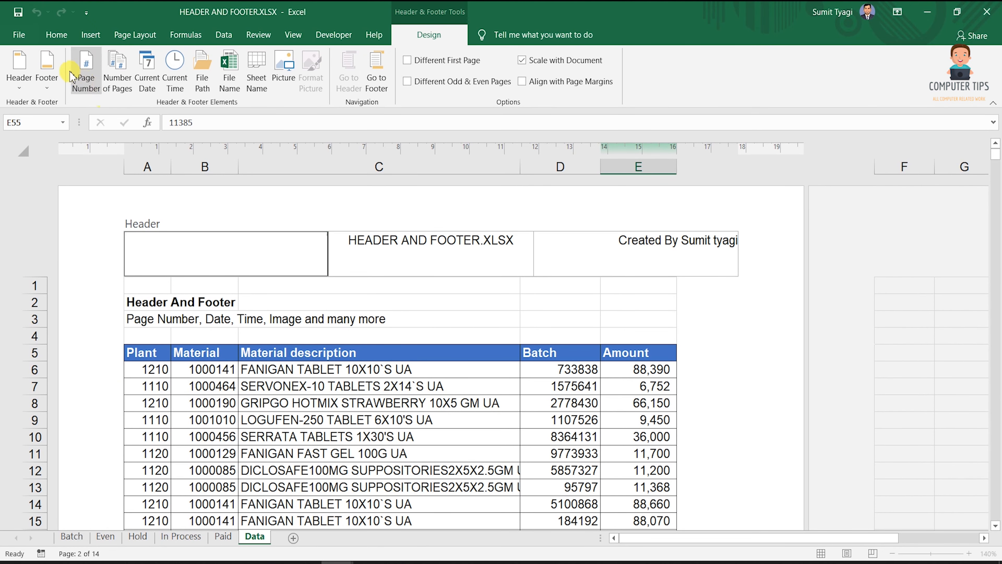
{"action": "left_click", "coordinate": [80, 76]}
{"action": "left_click", "coordinate": [414, 345]}
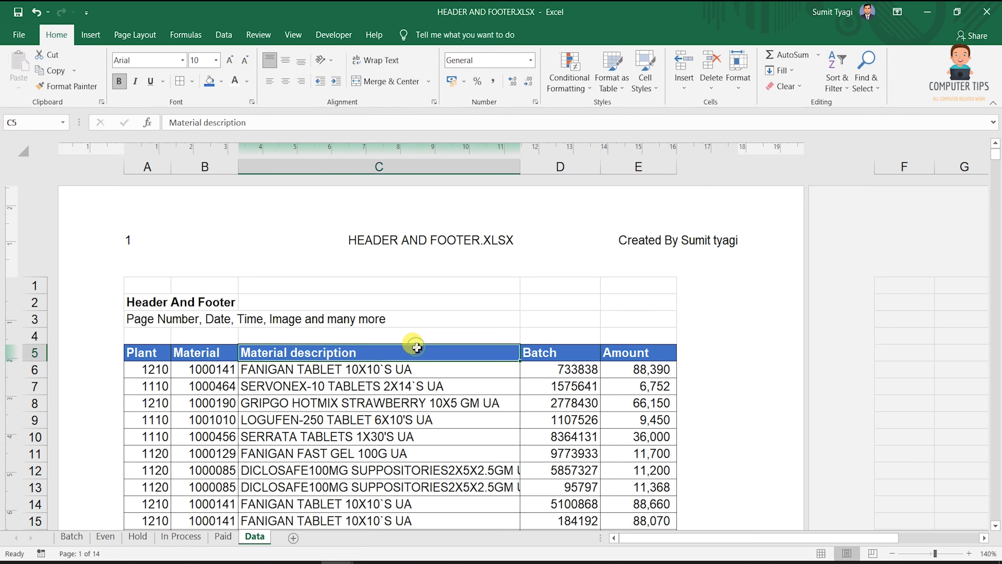
{"action": "scroll", "coordinate": [240, 258], "scroll_direction": "down", "scroll_amount": 14}
{"action": "scroll", "coordinate": [240, 257], "scroll_direction": "up", "scroll_amount": 13}
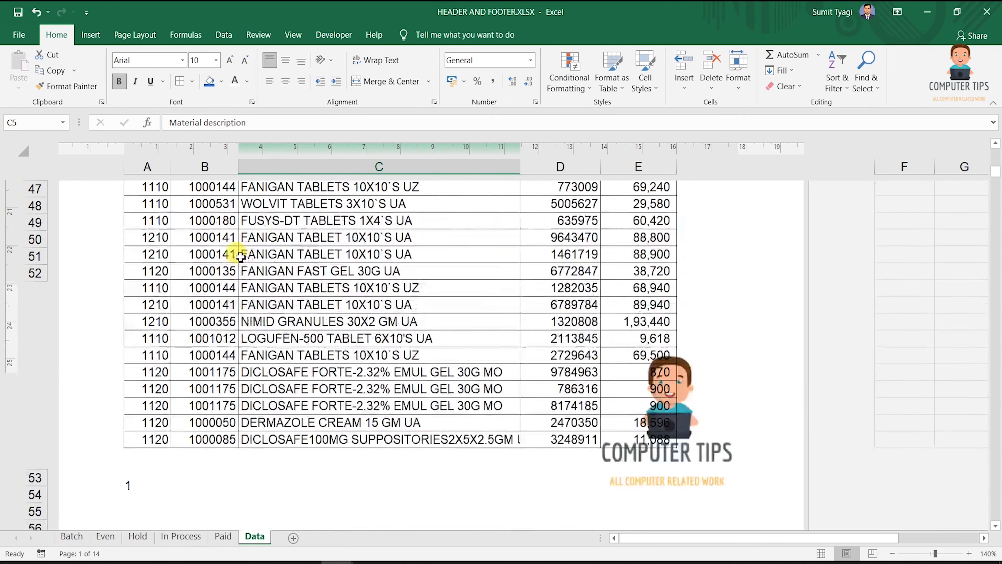
Turn on a different first page for the header and footer, and enter "Header File" in the first page's left header section.
{"action": "scroll", "coordinate": [240, 257], "scroll_direction": "up", "scroll_amount": 3}
{"action": "left_click", "coordinate": [234, 252]}
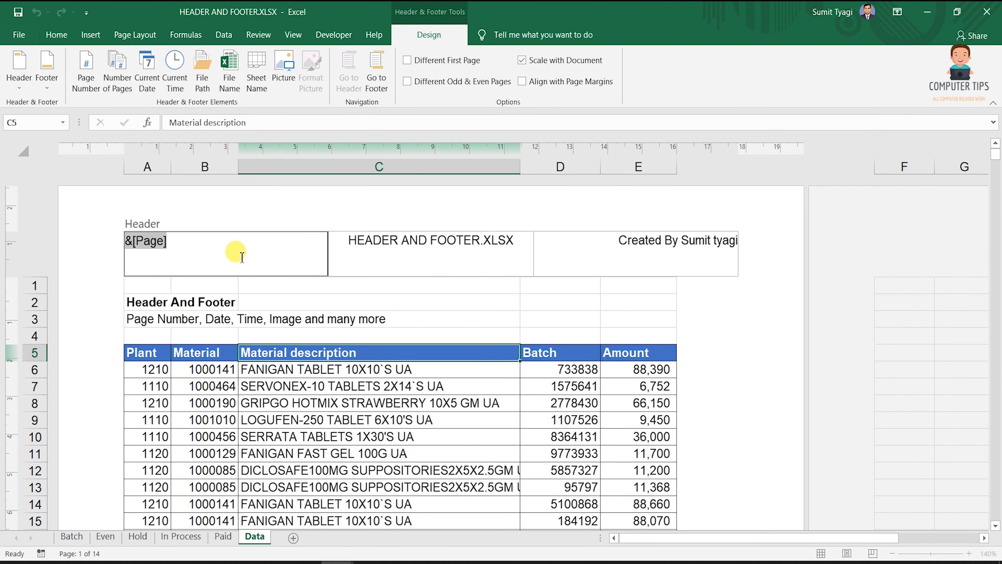
{"action": "left_click", "coordinate": [433, 65]}
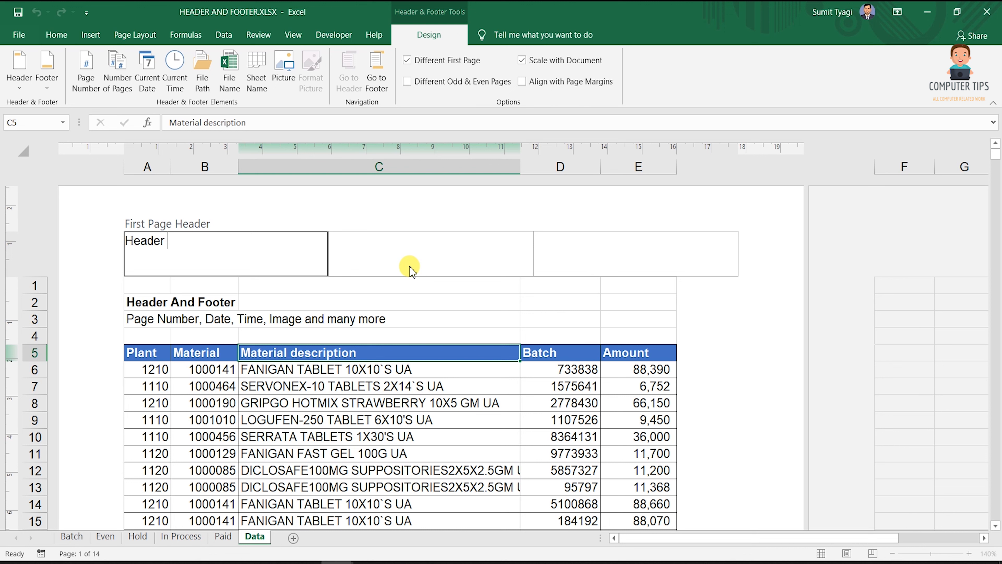
Enter "Footer File" in the center section of the first page's header.
{"action": "left_click", "coordinate": [411, 267]}
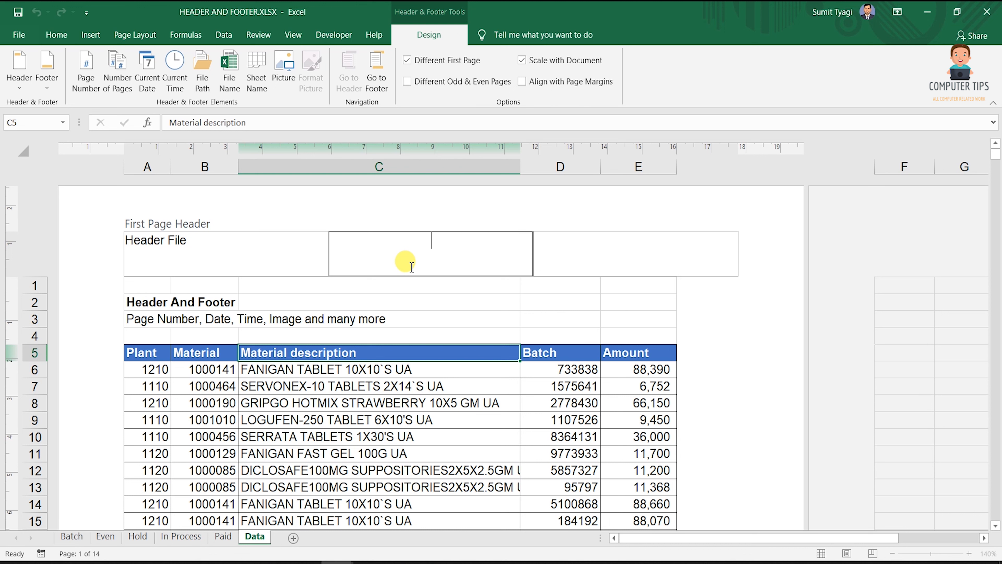
{"action": "type", "text": "Footer FIle"}
{"action": "key", "text": "BackSpace"}
{"action": "key", "text": "BackSpace"}
{"action": "key", "text": "BackSpace"}
{"action": "type", "text": "ile"}
Insert the automatic current date in the right section of the first page's header and finish editing the header.
{"action": "left_click", "coordinate": [578, 251]}
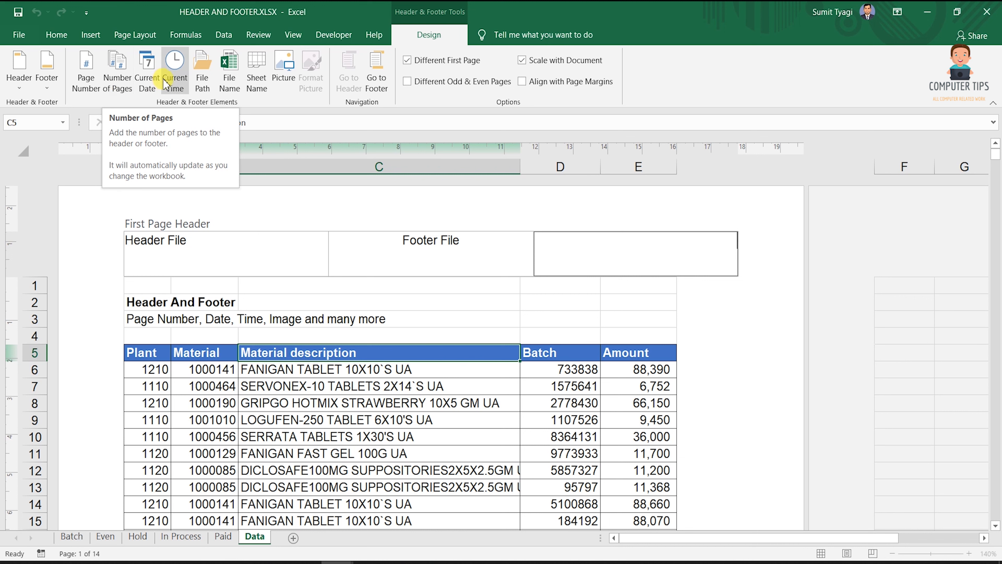
{"action": "left_click", "coordinate": [152, 78]}
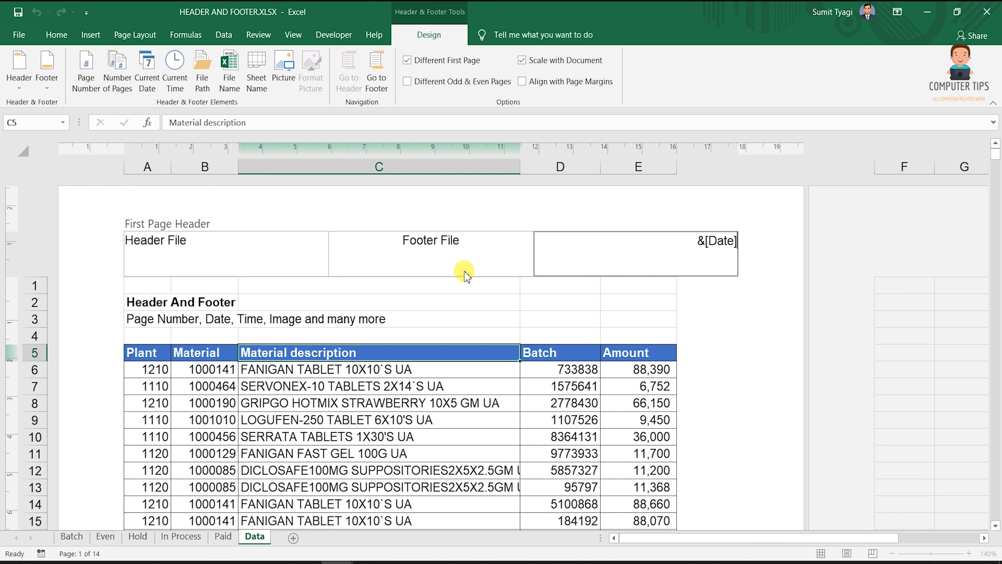
{"action": "left_click", "coordinate": [635, 338]}
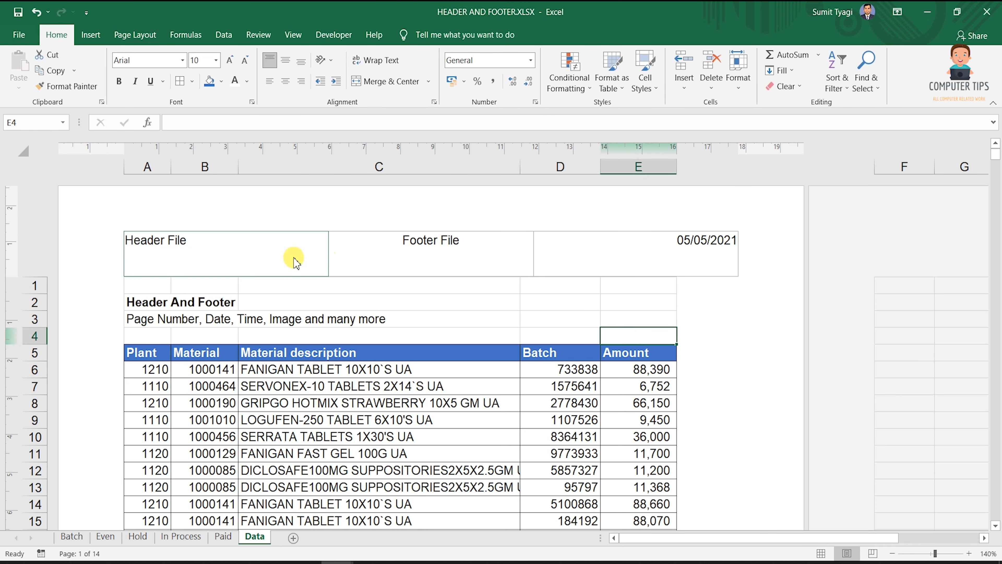
Compare the first page's header with the header on the second page.
{"action": "scroll", "coordinate": [264, 259], "scroll_direction": "down", "scroll_amount": 1}
{"action": "scroll", "coordinate": [264, 260], "scroll_direction": "down", "scroll_amount": 2}
{"action": "scroll", "coordinate": [264, 260], "scroll_direction": "up", "scroll_amount": 3}
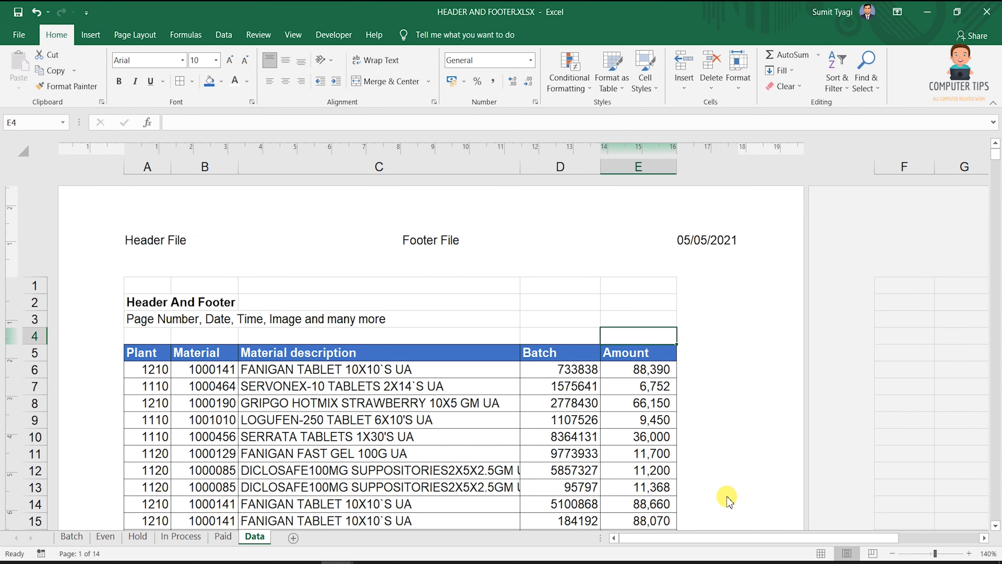
{"action": "scroll", "coordinate": [727, 498], "scroll_direction": "down", "scroll_amount": 14}
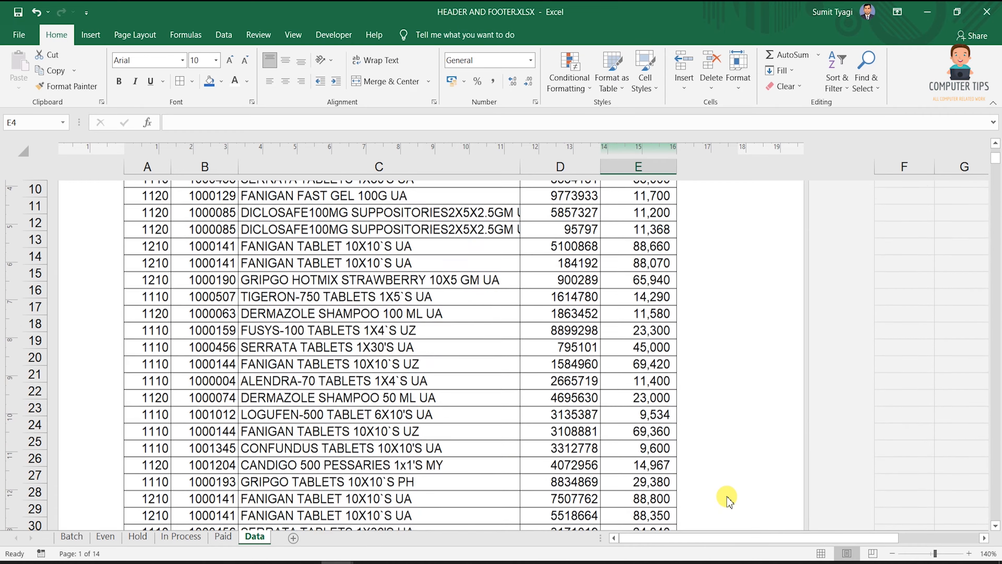
{"action": "scroll", "coordinate": [727, 499], "scroll_direction": "down", "scroll_amount": 4}
{"action": "scroll", "coordinate": [347, 323], "scroll_direction": "down", "scroll_amount": 1}
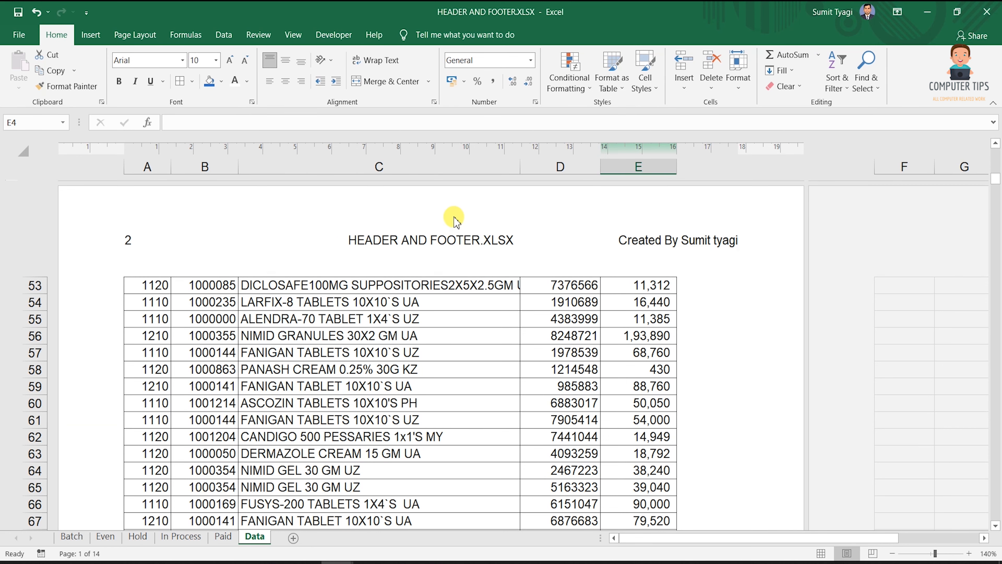
{"action": "scroll", "coordinate": [523, 277], "scroll_direction": "up", "scroll_amount": 18}
{"action": "scroll", "coordinate": [523, 277], "scroll_direction": "down", "scroll_amount": 1}
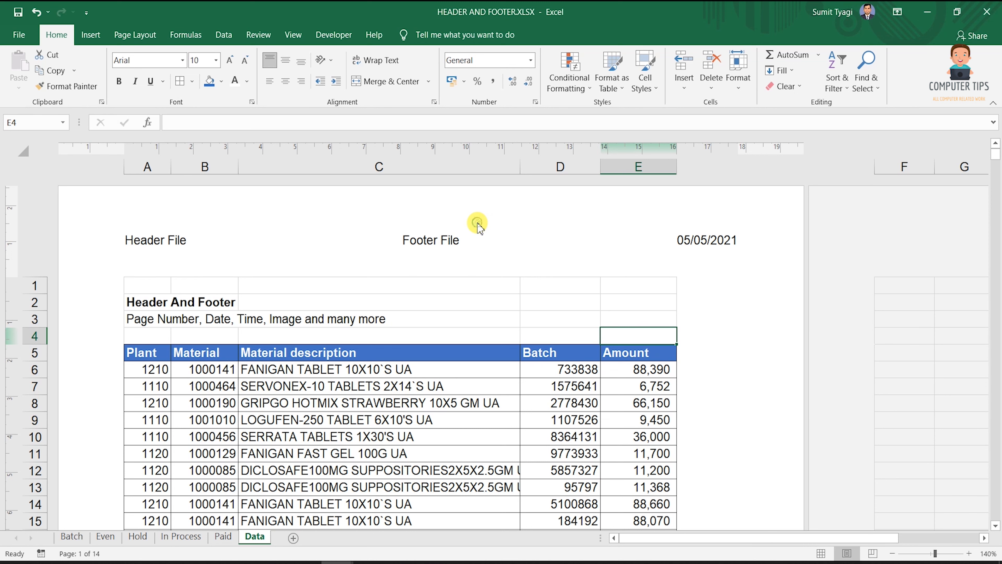
Enter "Content by" followed by the author's name in the center section of the first page's footer.
{"action": "left_click", "coordinate": [461, 262]}
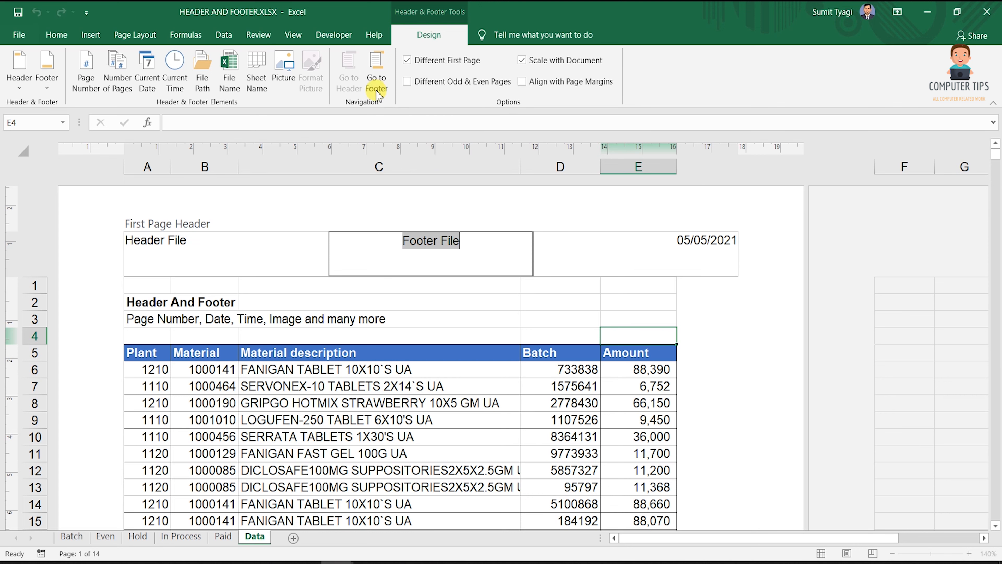
{"action": "left_click", "coordinate": [374, 83]}
{"action": "left_click", "coordinate": [410, 229]}
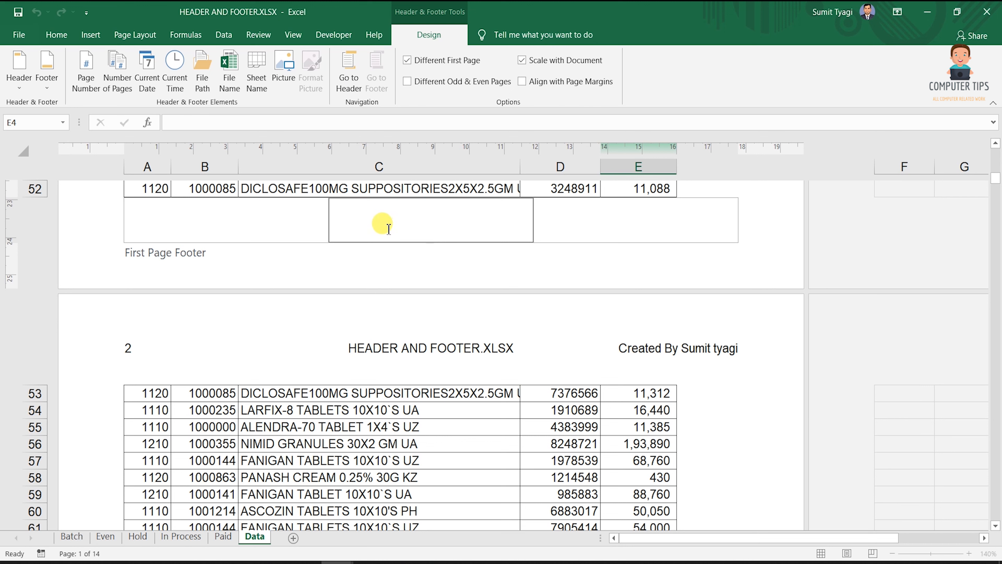
{"action": "type", "text": "Contect"}
{"action": "key", "text": "BackSpace"}
{"action": "key", "text": "BackSpace"}
{"action": "key", "text": "BackSpace"}
{"action": "type", "text": "nt by Sumit tyagi"}
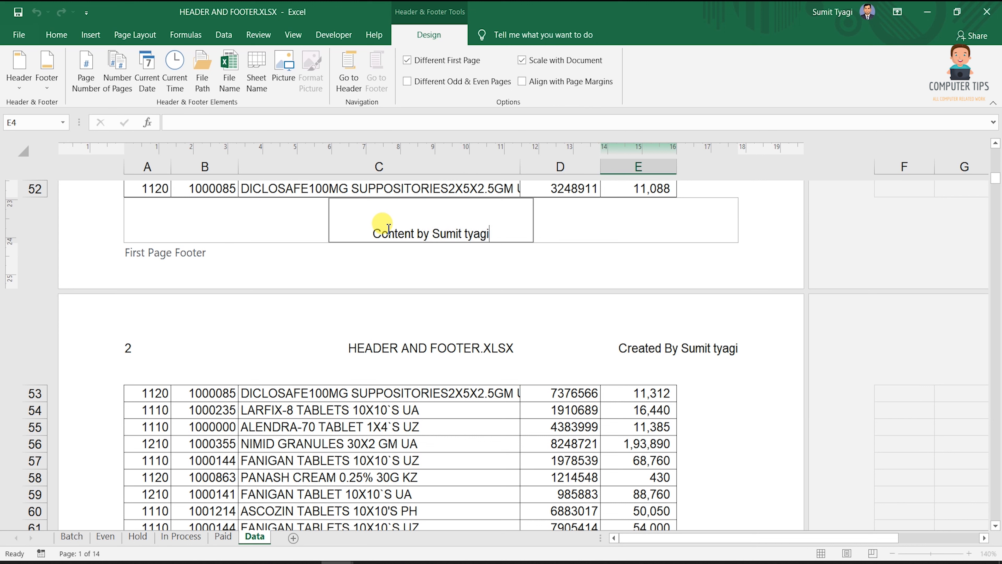
{"action": "key", "text": "Return"}
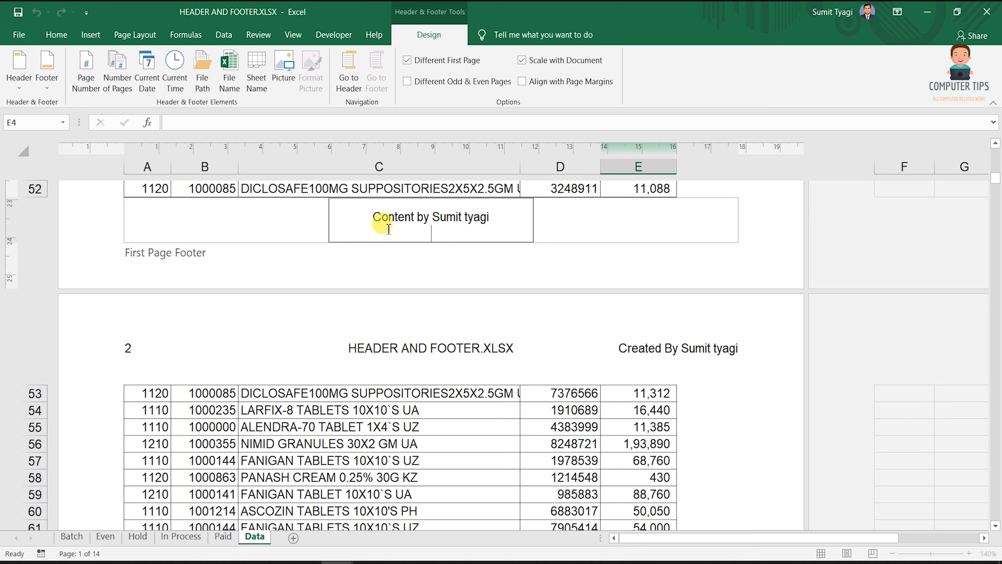
{"action": "left_click", "coordinate": [414, 337]}
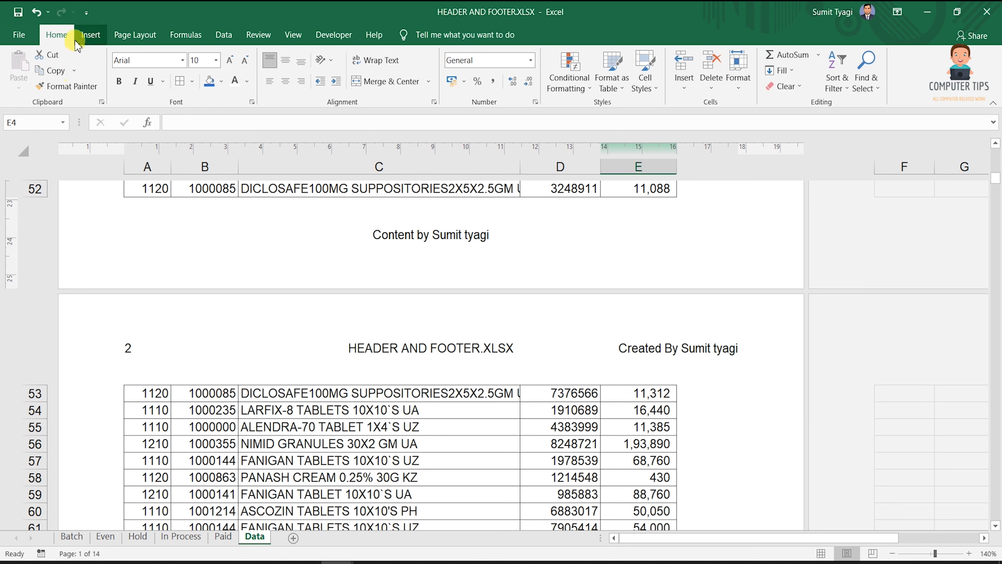
{"action": "left_click", "coordinate": [91, 35]}
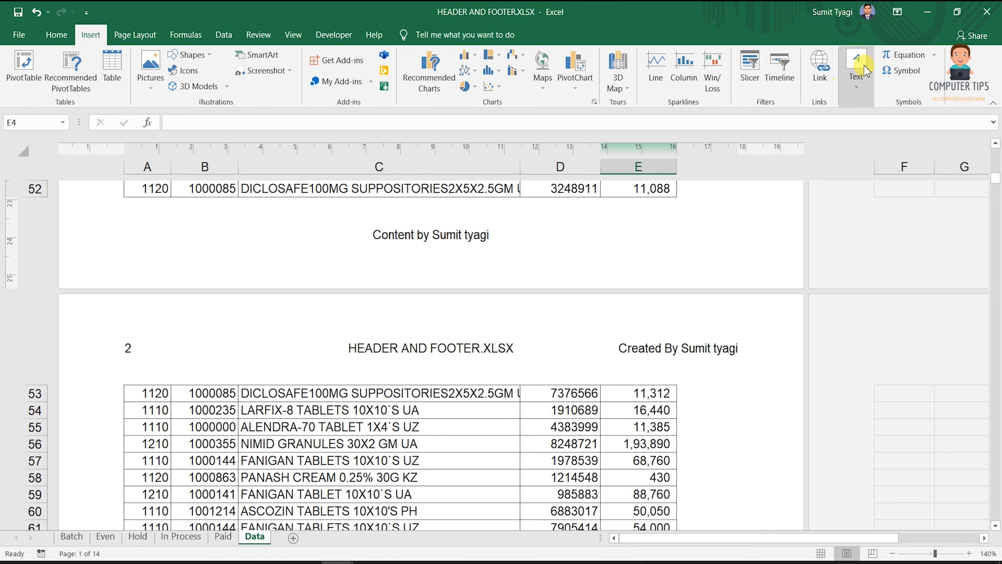
{"action": "left_click", "coordinate": [864, 72]}
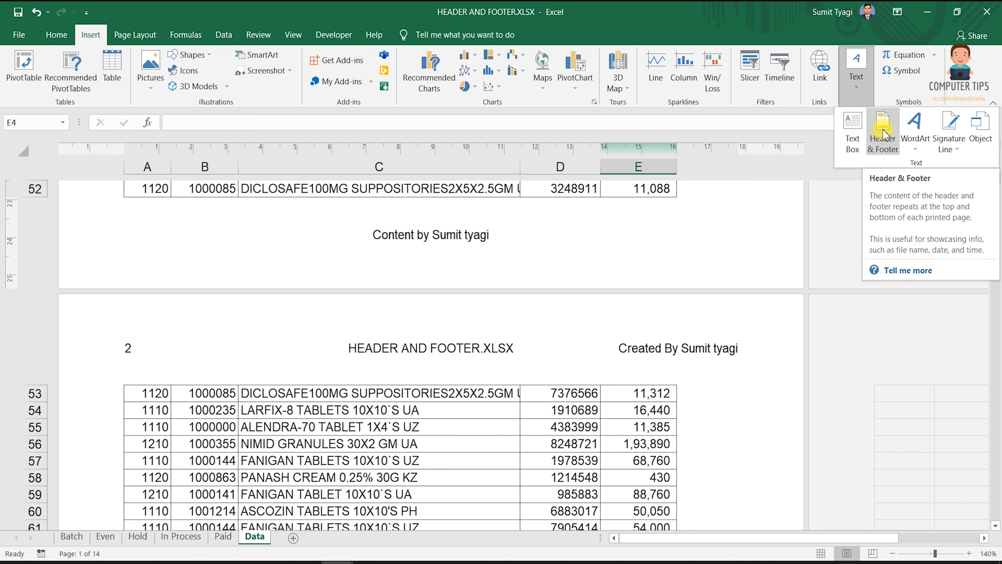
Preview the Data sheet for printing and page through it to check the header and footer on the first and following pages.
{"action": "scroll", "coordinate": [396, 311], "scroll_direction": "up", "scroll_amount": 5}
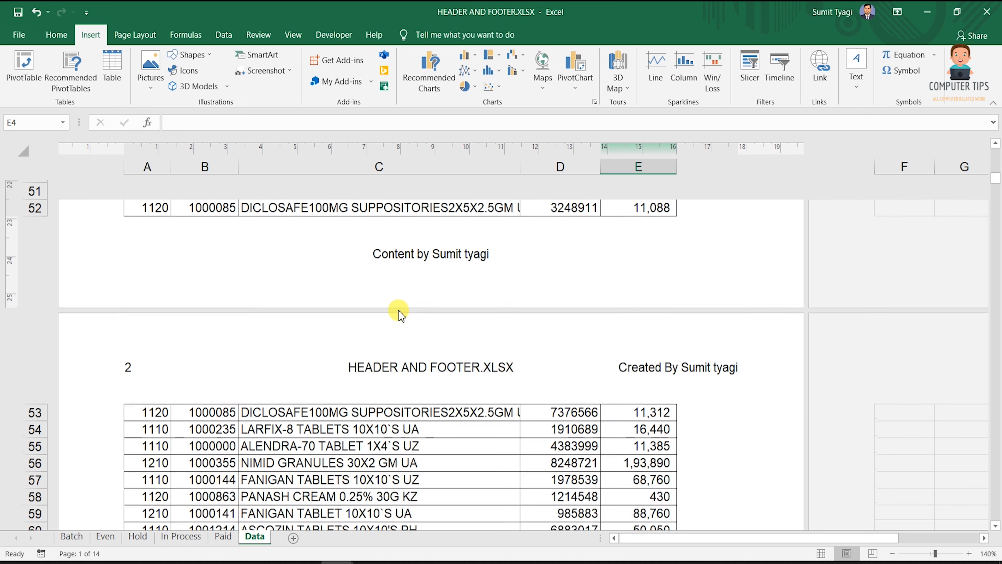
{"action": "scroll", "coordinate": [398, 311], "scroll_direction": "up", "scroll_amount": 12}
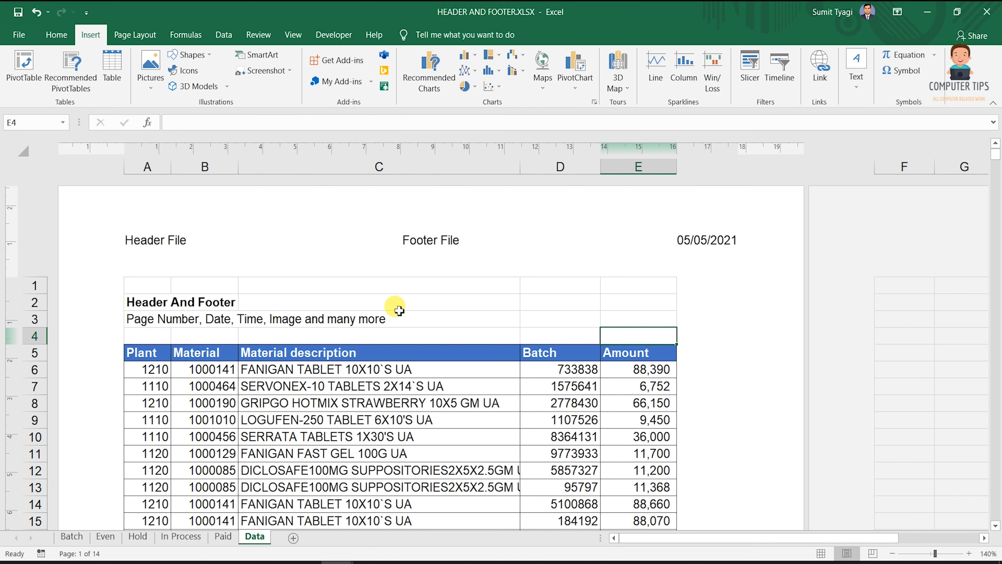
{"action": "key", "text": "ctrl+p"}
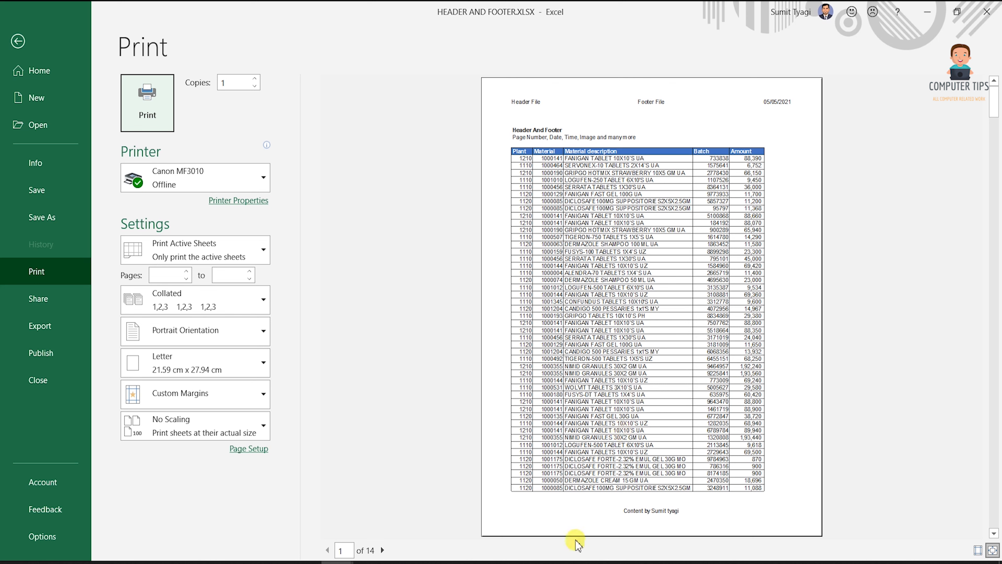
{"action": "left_click", "coordinate": [383, 550]}
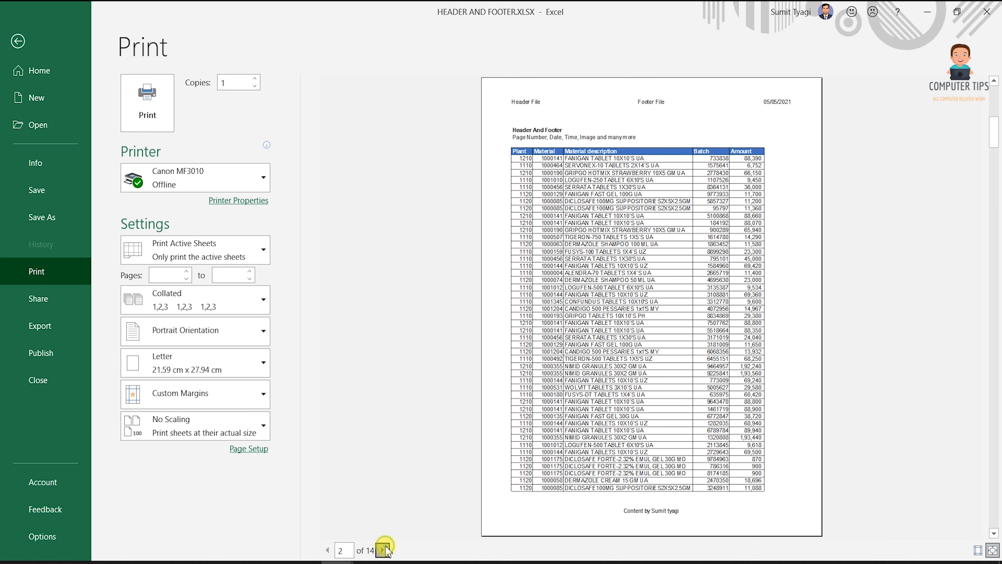
{"action": "left_click", "coordinate": [382, 550]}
{"action": "left_click", "coordinate": [382, 550]}
{"action": "left_click", "coordinate": [383, 550]}
{"action": "left_click", "coordinate": [382, 549]}
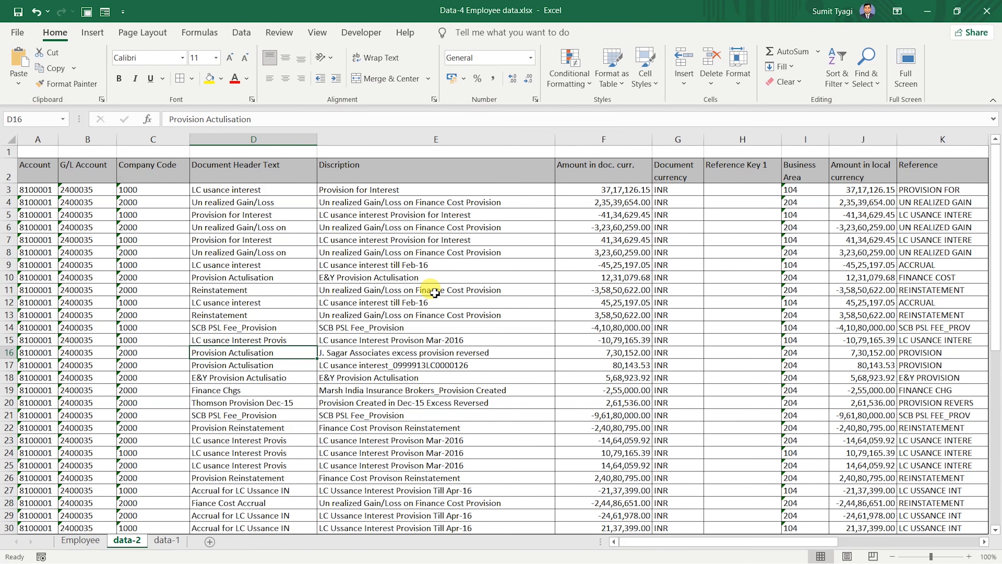
In the workbook Data-4 Employee data.xlsx, look across the data-2 sheet's header row from the Account column onward.
{"action": "left_click", "coordinate": [422, 288]}
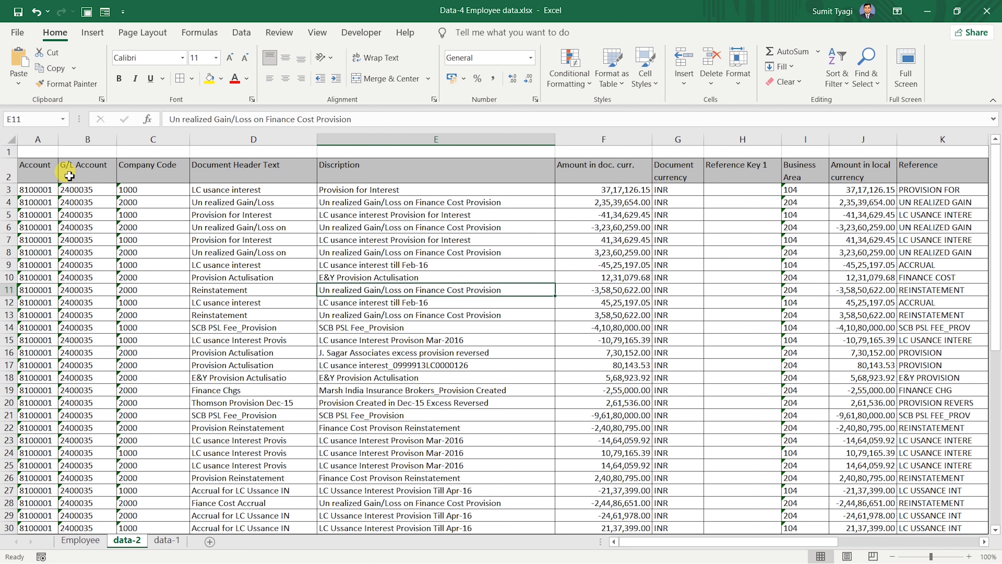
{"action": "left_click", "coordinate": [41, 181]}
{"action": "key", "text": "Right"}
{"action": "key", "text": "Right"}
{"action": "key", "text": "Right"}
{"action": "key", "text": "Right"}
{"action": "key", "text": "Right"}
{"action": "key", "text": "Right"}
{"action": "key", "text": "Right"}
{"action": "key", "text": "Right"}
{"action": "key", "text": "Right"}
{"action": "key", "text": "Right"}
{"action": "key", "text": "Right"}
{"action": "key", "text": "Right"}
{"action": "key", "text": "Right"}
{"action": "key", "text": "Right"}
{"action": "key", "text": "Right"}
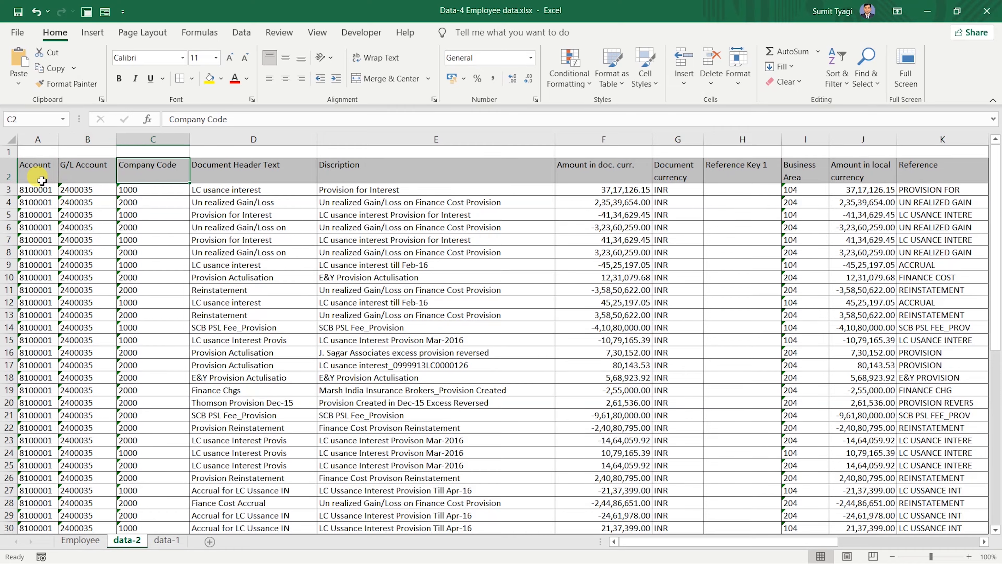
{"action": "key", "text": "Right"}
{"action": "key", "text": "Right"}
{"action": "key", "text": "Right"}
{"action": "key", "text": "Right"}
{"action": "key", "text": "Right"}
Look down the data-2 rows in the Reference column and return to the Account column.
{"action": "key", "text": "Down"}
{"action": "key", "text": "Down"}
{"action": "key", "text": "Down"}
{"action": "key", "text": "Down"}
{"action": "key", "text": "Down"}
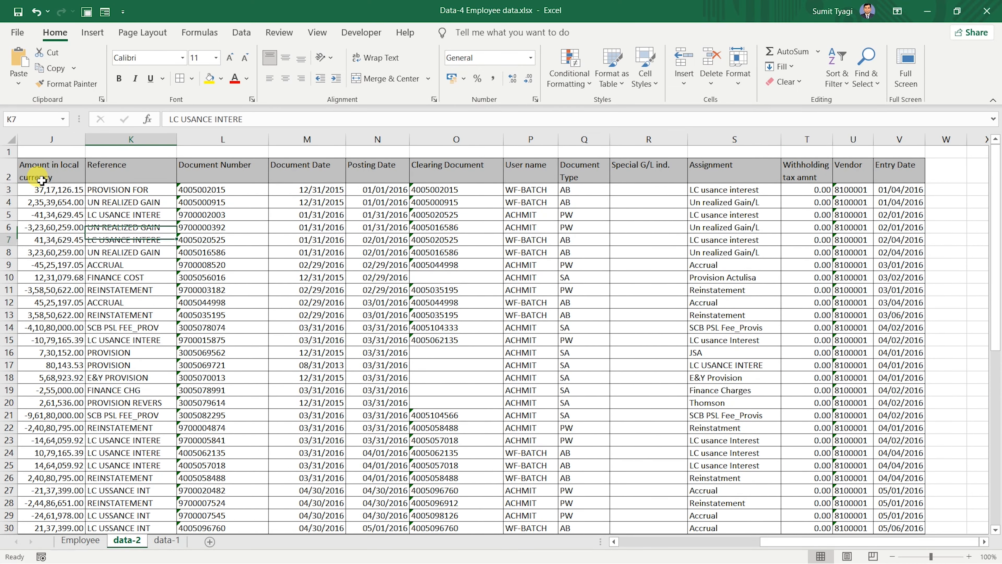
{"action": "key", "text": "Down"}
{"action": "key", "text": "Down"}
{"action": "key", "text": "Down"}
{"action": "key", "text": "Down"}
{"action": "key", "text": "Down"}
{"action": "key", "text": "Down"}
{"action": "key", "text": "Down"}
{"action": "key", "text": "Down"}
{"action": "key", "text": "Down"}
{"action": "key", "text": "Down"}
{"action": "key", "text": "Down"}
{"action": "key", "text": "Down"}
{"action": "key", "text": "Down"}
{"action": "key", "text": "Down"}
{"action": "key", "text": "Down"}
{"action": "key", "text": "Down"}
{"action": "key", "text": "Down"}
{"action": "key", "text": "Down"}
{"action": "key", "text": "Down"}
{"action": "key", "text": "Down"}
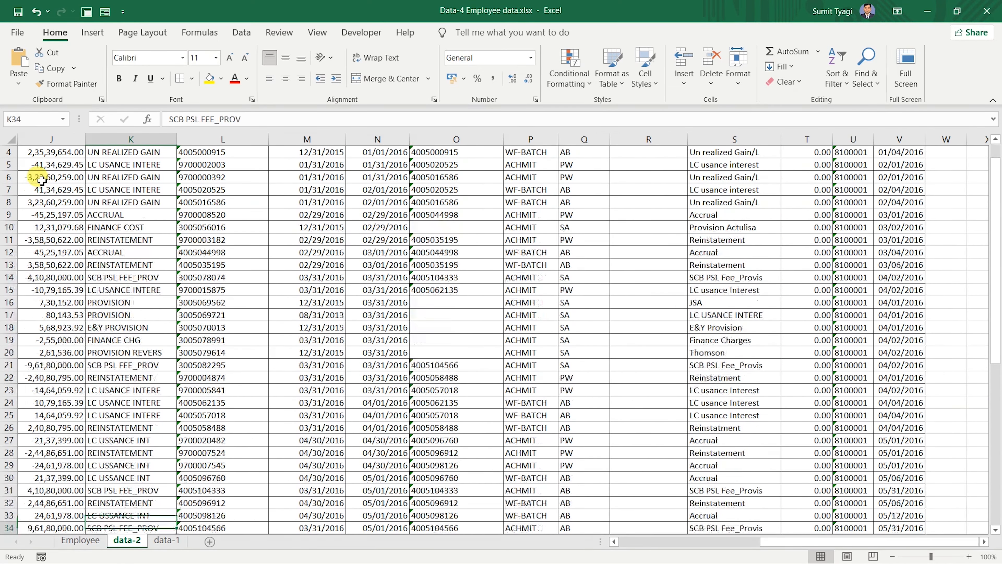
{"action": "key", "text": "Home"}
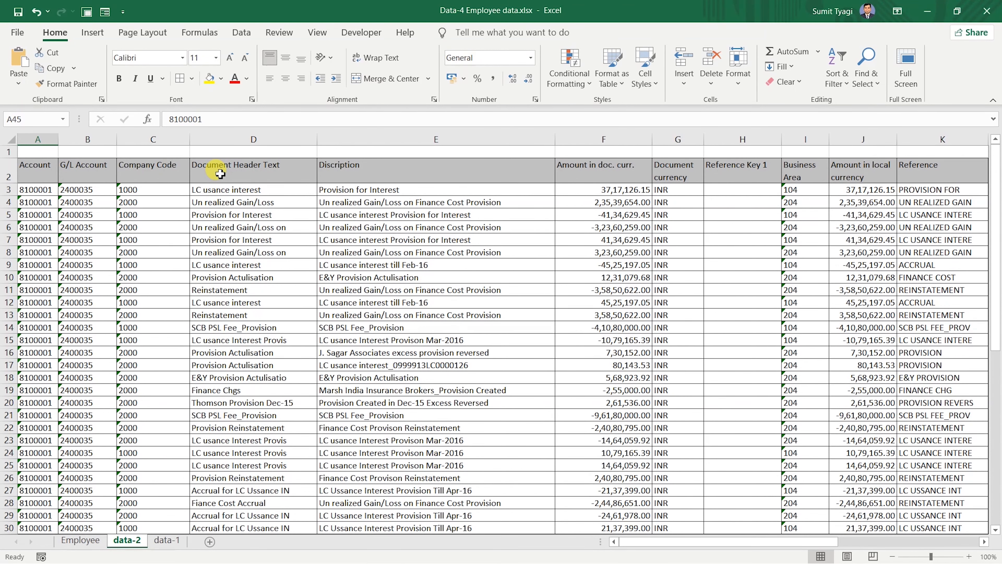
Examine the entries of the Document Header Text column down through the lower rows of the data-2 sheet.
{"action": "left_click", "coordinate": [220, 174]}
{"action": "key", "text": "Down"}
{"action": "key", "text": "Down"}
{"action": "key", "text": "Down"}
{"action": "key", "text": "Down"}
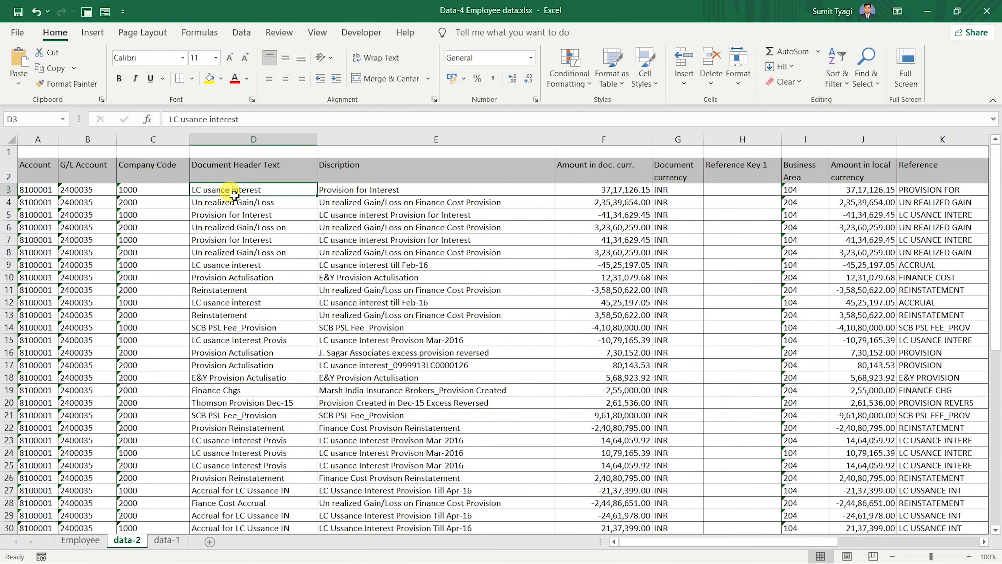
{"action": "key", "text": "Down"}
{"action": "key", "text": "Down"}
{"action": "key", "text": "Down"}
{"action": "key", "text": "Down"}
{"action": "key", "text": "Down"}
{"action": "key", "text": "Down"}
{"action": "key", "text": "Down"}
{"action": "key", "text": "Down"}
{"action": "key", "text": "Down"}
{"action": "key", "text": "Down"}
{"action": "key", "text": "Down"}
{"action": "key", "text": "Down"}
{"action": "key", "text": "Down"}
{"action": "key", "text": "Down"}
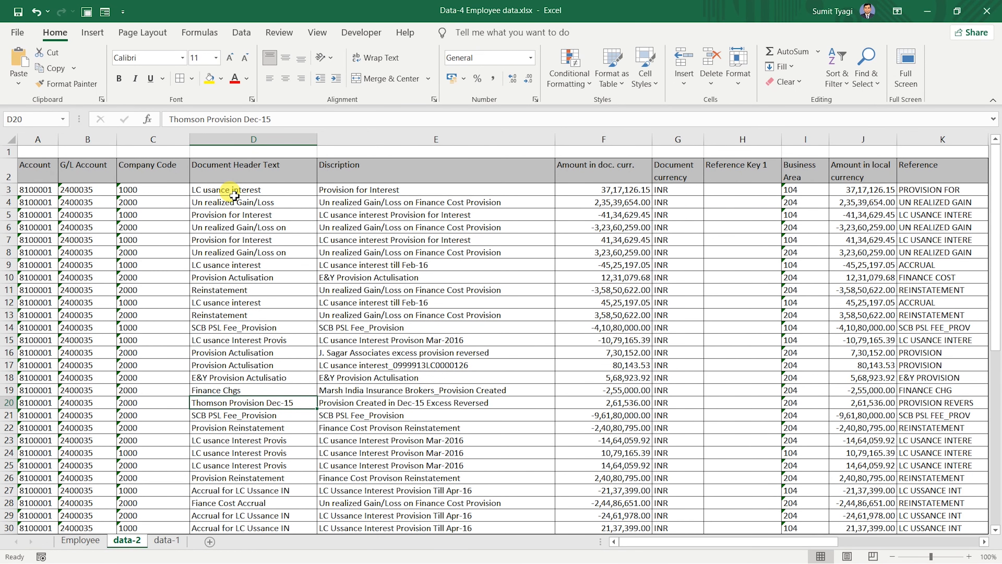
{"action": "key", "text": "Down"}
{"action": "key", "text": "Down"}
{"action": "key", "text": "Down"}
{"action": "key", "text": "Down"}
{"action": "key", "text": "Down"}
{"action": "key", "text": "Down"}
{"action": "key", "text": "Down"}
{"action": "key", "text": "Down"}
{"action": "key", "text": "Down"}
{"action": "key", "text": "Down"}
{"action": "key", "text": "Down"}
{"action": "key", "text": "Down"}
{"action": "key", "text": "Down"}
{"action": "key", "text": "Down"}
{"action": "key", "text": "Down"}
{"action": "key", "text": "Down"}
{"action": "key", "text": "Down"}
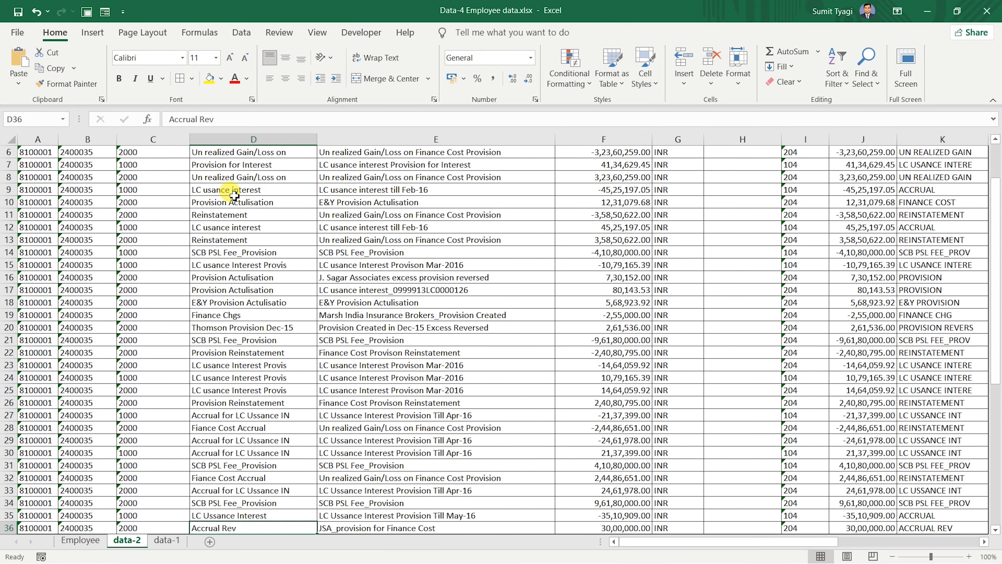
{"action": "key", "text": "Down"}
{"action": "key", "text": "Down"}
{"action": "key", "text": "Down"}
{"action": "key", "text": "Down"}
{"action": "key", "text": "Down"}
{"action": "key", "text": "Down"}
{"action": "key", "text": "Down"}
{"action": "key", "text": "Down"}
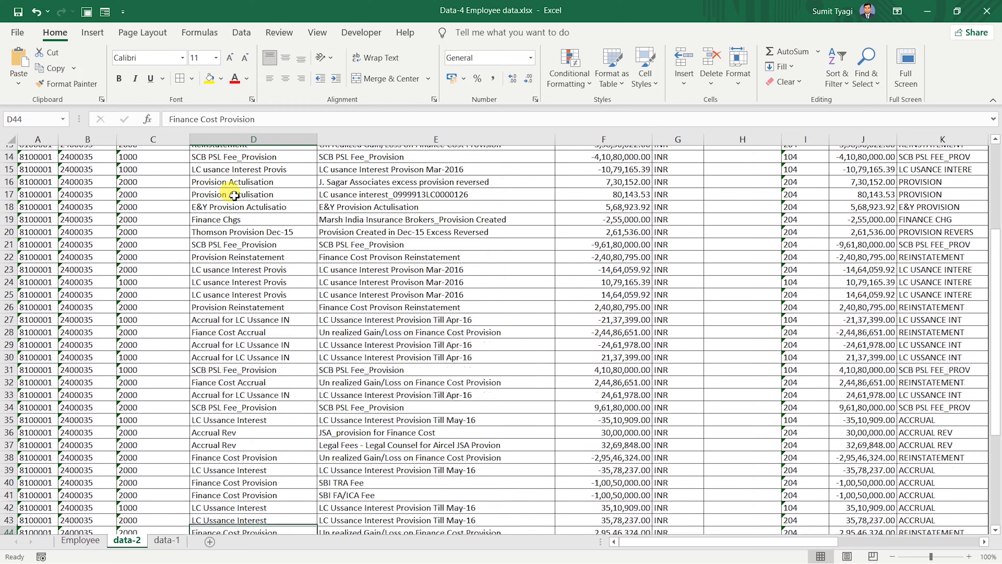
{"action": "key", "text": "Down"}
{"action": "key", "text": "Down"}
{"action": "key", "text": "Down"}
{"action": "key", "text": "Up"}
{"action": "key", "text": "Up"}
{"action": "key", "text": "Up"}
{"action": "key", "text": "Up"}
{"action": "key", "text": "Up"}
{"action": "key", "text": "Up"}
{"action": "key", "text": "Up"}
{"action": "key", "text": "Up"}
{"action": "key", "text": "Up"}
{"action": "key", "text": "Up"}
{"action": "key", "text": "Up"}
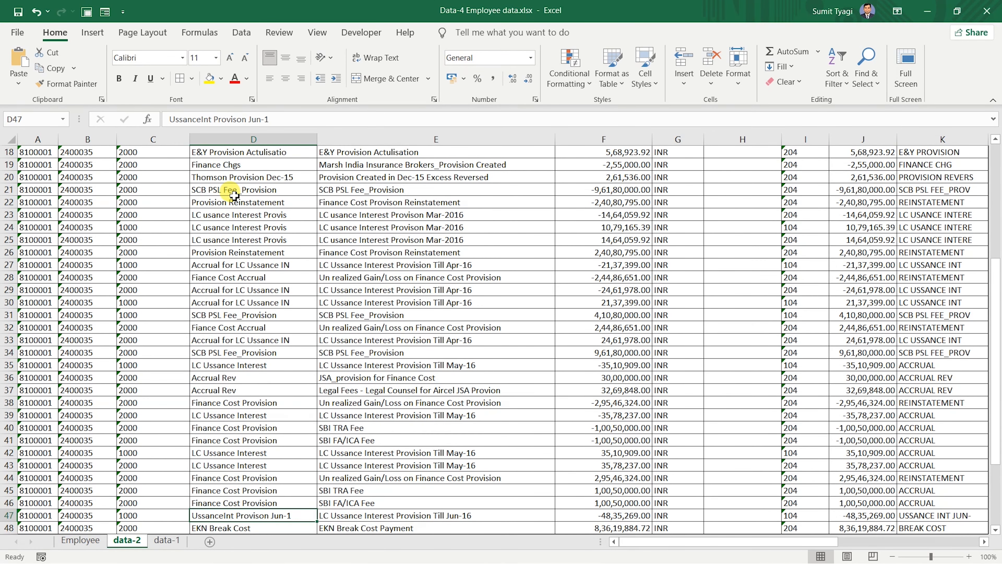
Go back up the Document Header Text column to the top of the data-2 sheet.
{"action": "key", "text": "Up"}
{"action": "key", "text": "Up"}
{"action": "key", "text": "Up"}
{"action": "key", "text": "Up"}
{"action": "key", "text": "Up"}
{"action": "key", "text": "Up"}
{"action": "key", "text": "Up"}
{"action": "key", "text": "Up"}
{"action": "key", "text": "Up"}
{"action": "key", "text": "Up"}
{"action": "key", "text": "Up"}
{"action": "key", "text": "Up"}
{"action": "key", "text": "Up"}
{"action": "key", "text": "Up"}
{"action": "key", "text": "Up"}
{"action": "key", "text": "Up"}
{"action": "key", "text": "Up"}
{"action": "key", "text": "Up"}
{"action": "key", "text": "Up"}
{"action": "key", "text": "Up"}
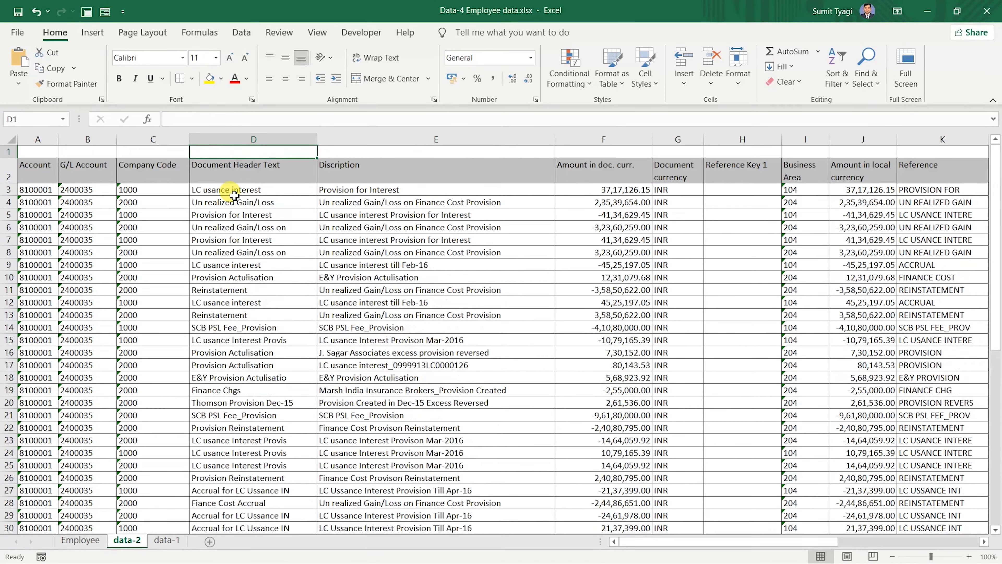
Look across the data-2 header row from Document Header Text to the Reference column.
{"action": "key", "text": "Down"}
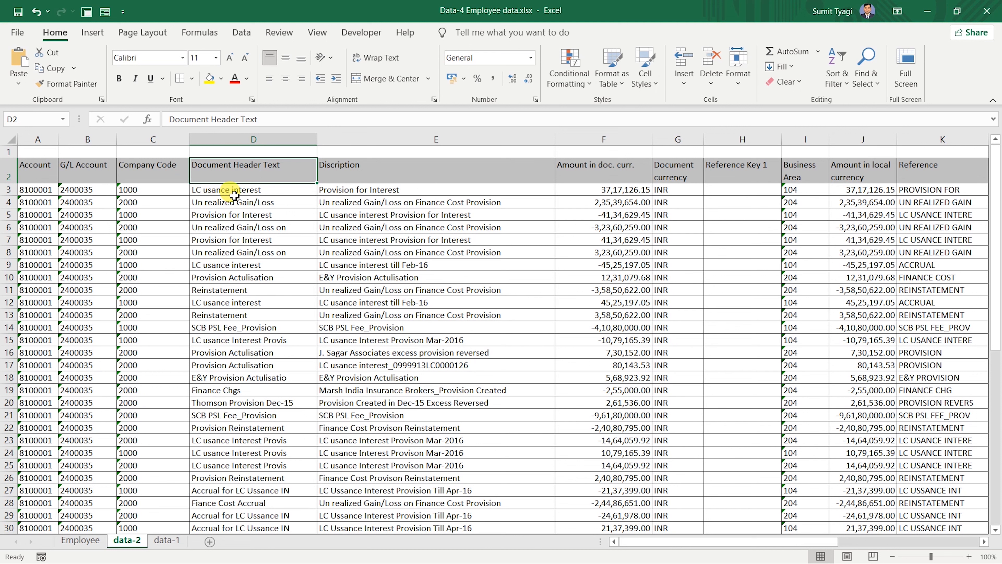
{"action": "key", "text": "Right"}
{"action": "key", "text": "Right"}
{"action": "key", "text": "Right"}
{"action": "key", "text": "Right"}
{"action": "key", "text": "Right"}
{"action": "key", "text": "Right"}
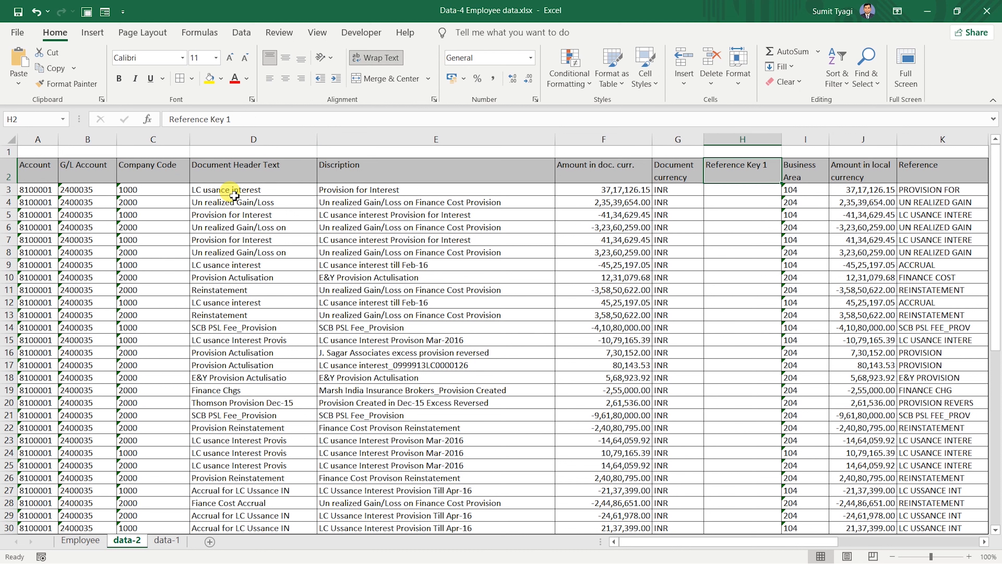
{"action": "key", "text": "Right"}
{"action": "key", "text": "Down"}
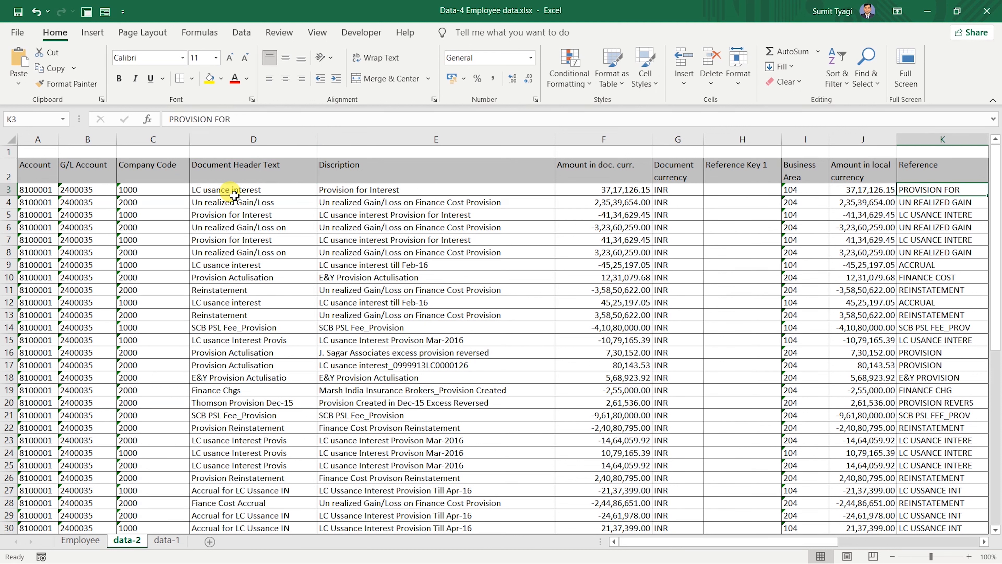
{"action": "key", "text": "Up"}
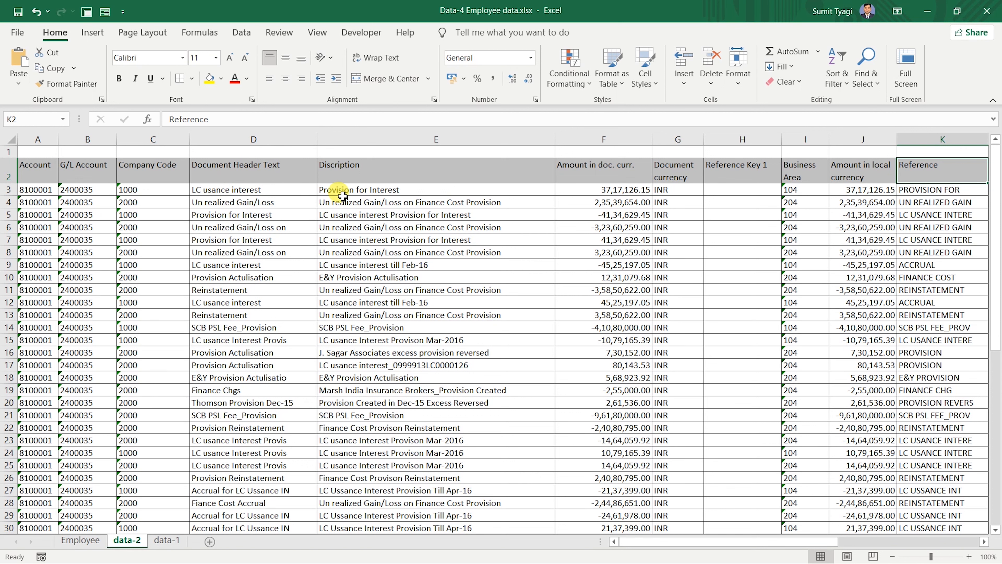
Review the available Freeze Panes options with cell D3 selected, leaving without choosing one.
{"action": "left_click", "coordinate": [291, 192]}
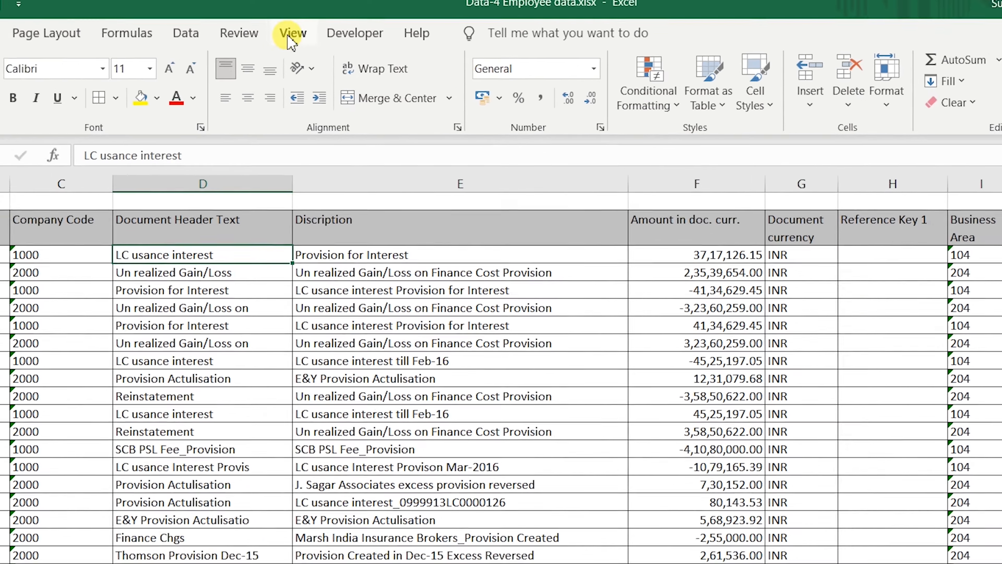
{"action": "left_click", "coordinate": [316, 33]}
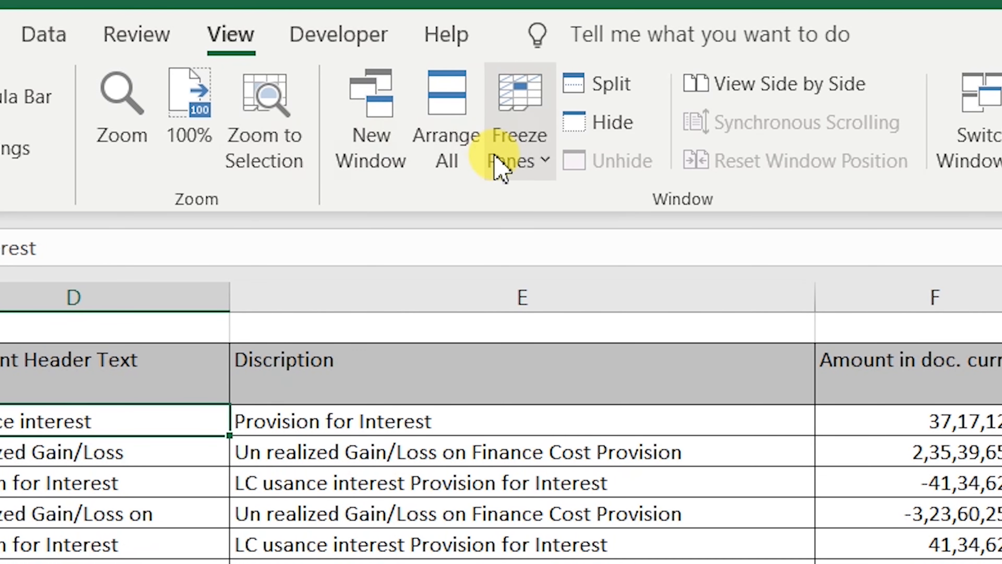
{"action": "left_click", "coordinate": [544, 160]}
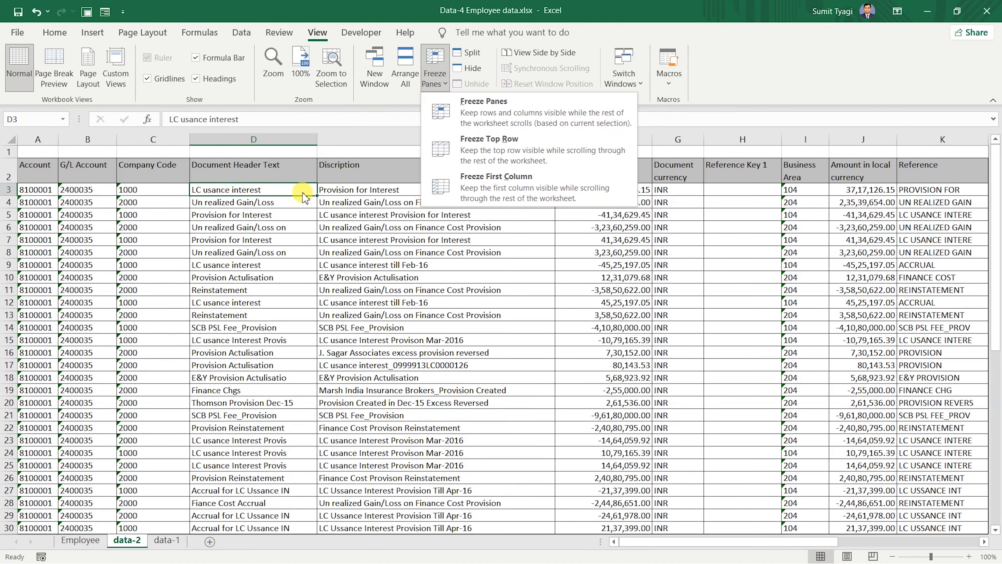
{"action": "left_click", "coordinate": [261, 169]}
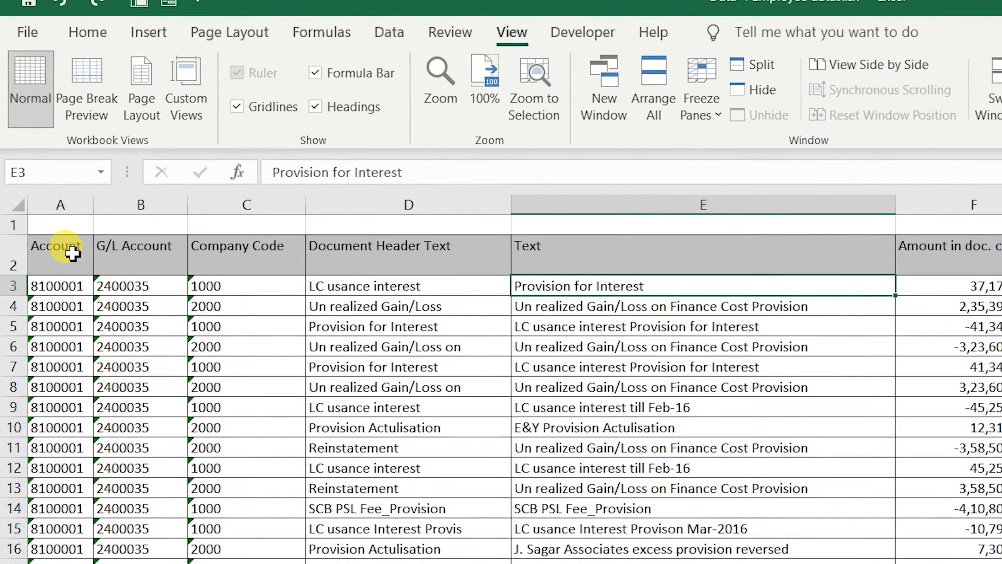
Freeze the rows above row 3 on the data-2 sheet so the column headings in row 2 stay in view.
{"action": "left_click", "coordinate": [43, 167]}
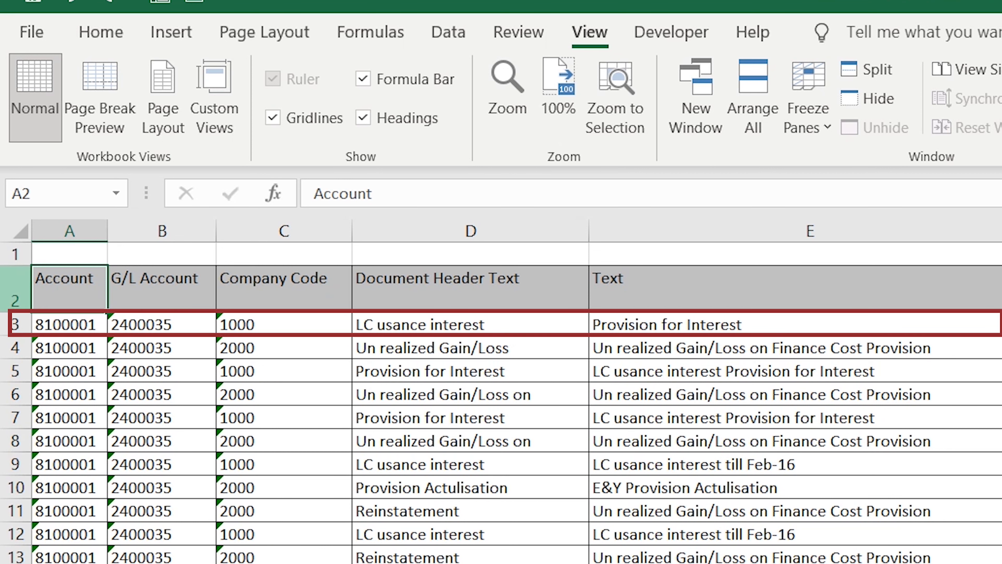
{"action": "left_click", "coordinate": [11, 291]}
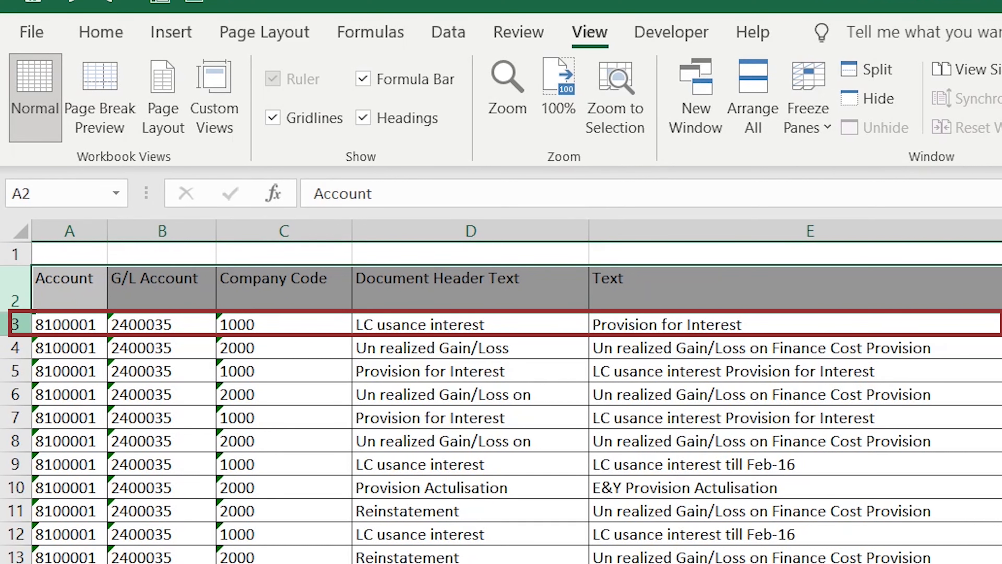
{"action": "left_click", "coordinate": [17, 324]}
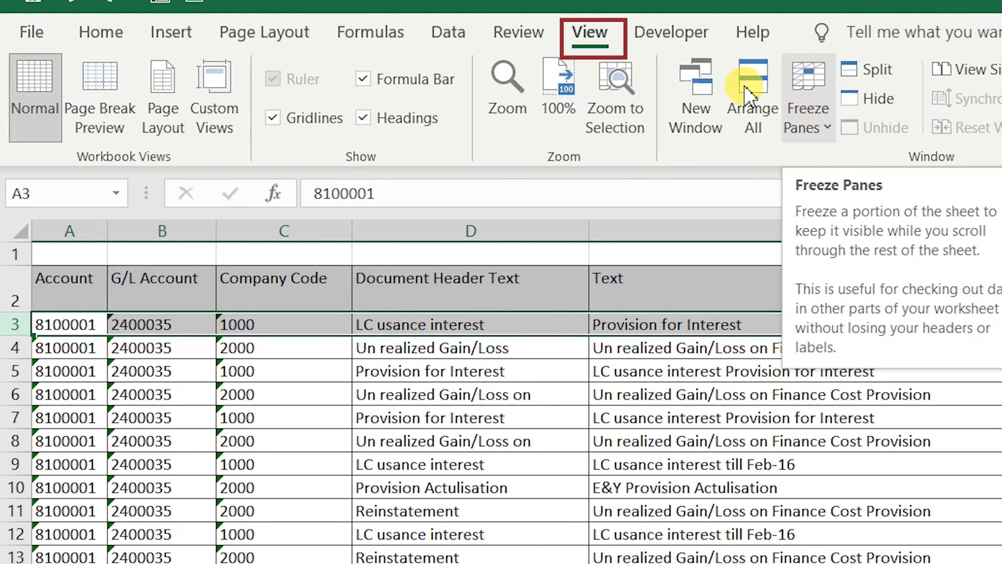
{"action": "left_click", "coordinate": [802, 126]}
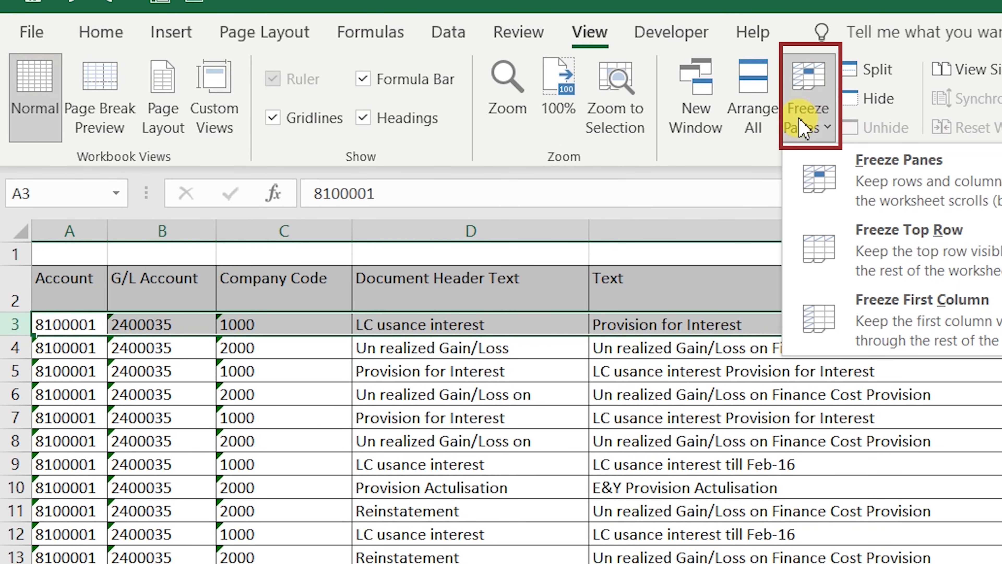
{"action": "left_click", "coordinate": [851, 178]}
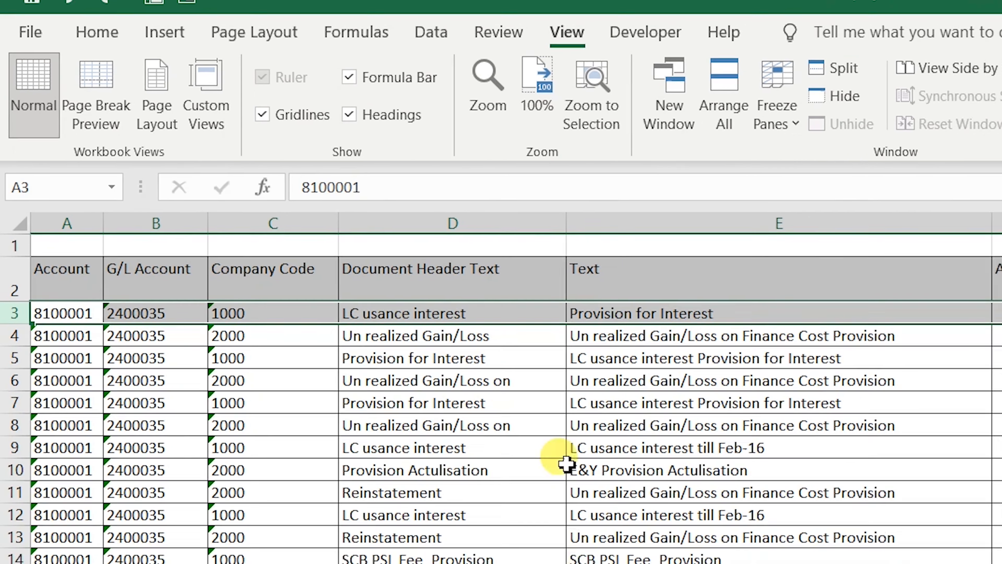
Check the frozen heading rows by moving down through the Text column's entries and back up to its first entry.
{"action": "left_click", "coordinate": [590, 431]}
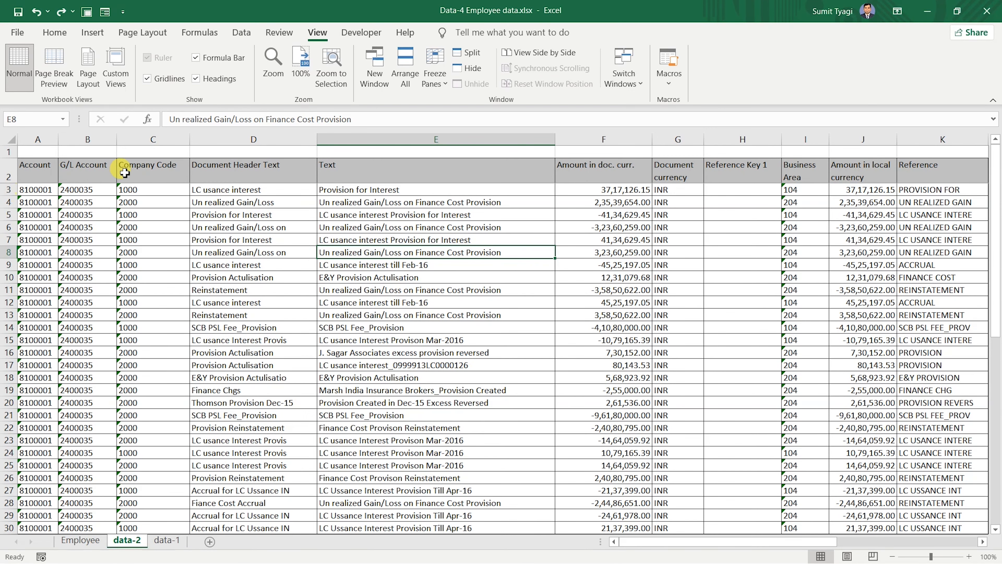
{"action": "scroll", "coordinate": [336, 225], "scroll_direction": "down", "scroll_amount": 1}
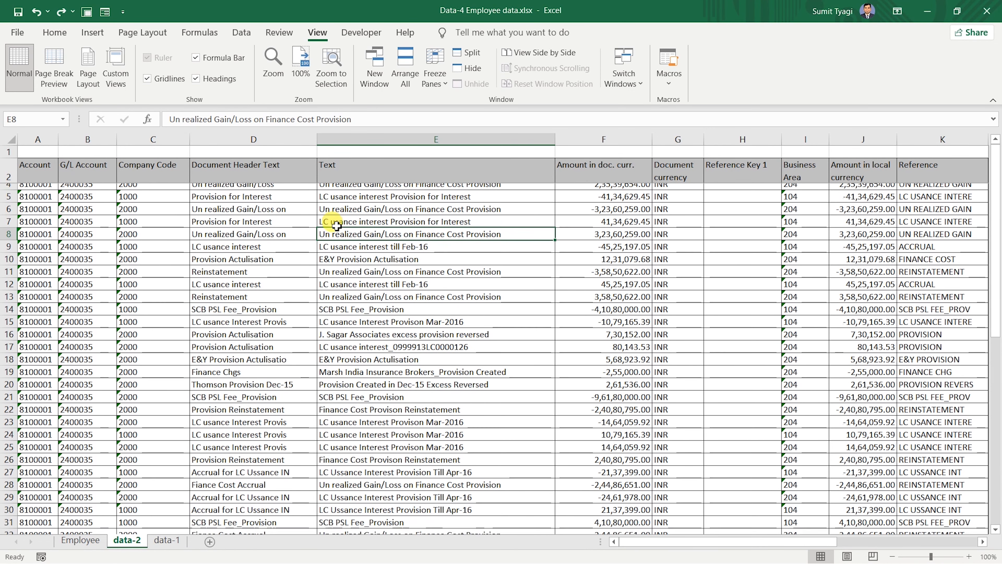
{"action": "scroll", "coordinate": [336, 225], "scroll_direction": "up", "scroll_amount": 1}
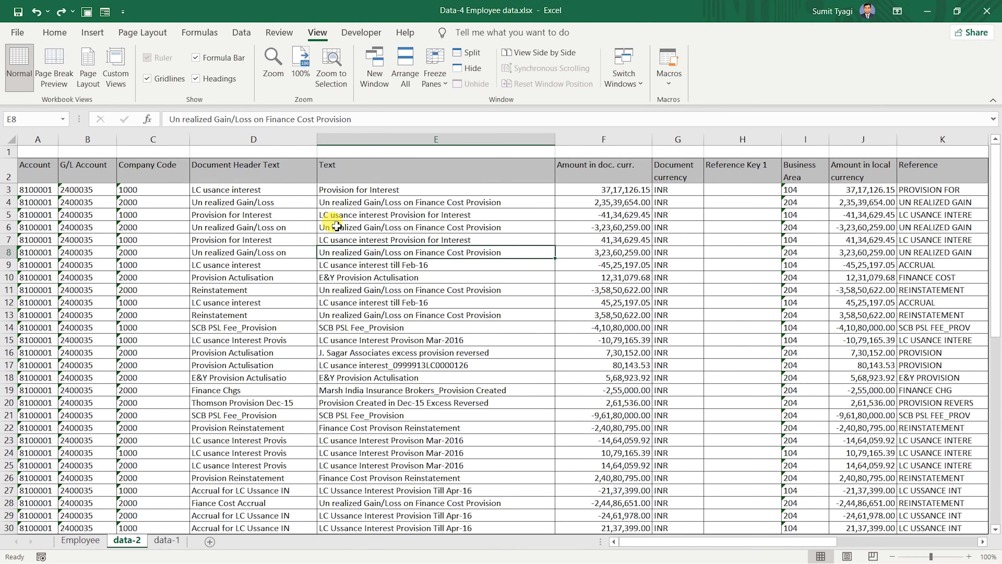
{"action": "key", "text": "Down"}
{"action": "key", "text": "Down"}
{"action": "key", "text": "Down"}
{"action": "key", "text": "Down"}
{"action": "key", "text": "Down"}
{"action": "key", "text": "Down"}
{"action": "key", "text": "Down"}
{"action": "key", "text": "Down"}
{"action": "key", "text": "Down"}
{"action": "key", "text": "Down"}
{"action": "key", "text": "Down"}
{"action": "key", "text": "Down"}
{"action": "key", "text": "Down"}
{"action": "key", "text": "Down"}
{"action": "key", "text": "Down"}
{"action": "key", "text": "Down"}
{"action": "key", "text": "Down"}
{"action": "key", "text": "Down"}
{"action": "key", "text": "Down"}
{"action": "key", "text": "Down"}
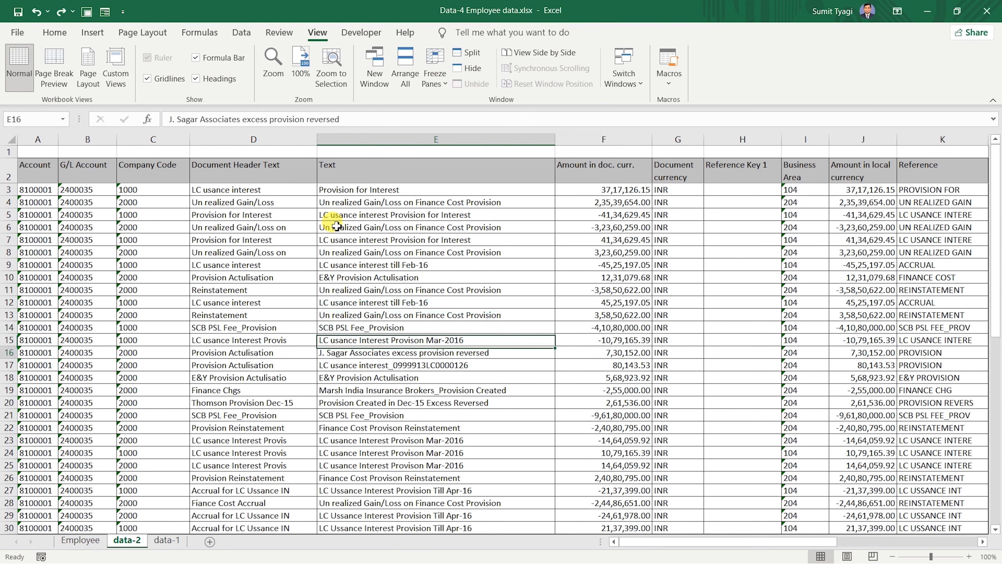
{"action": "key", "text": "Down"}
{"action": "key", "text": "Down"}
{"action": "key", "text": "Down"}
{"action": "key", "text": "Down"}
{"action": "key", "text": "Down"}
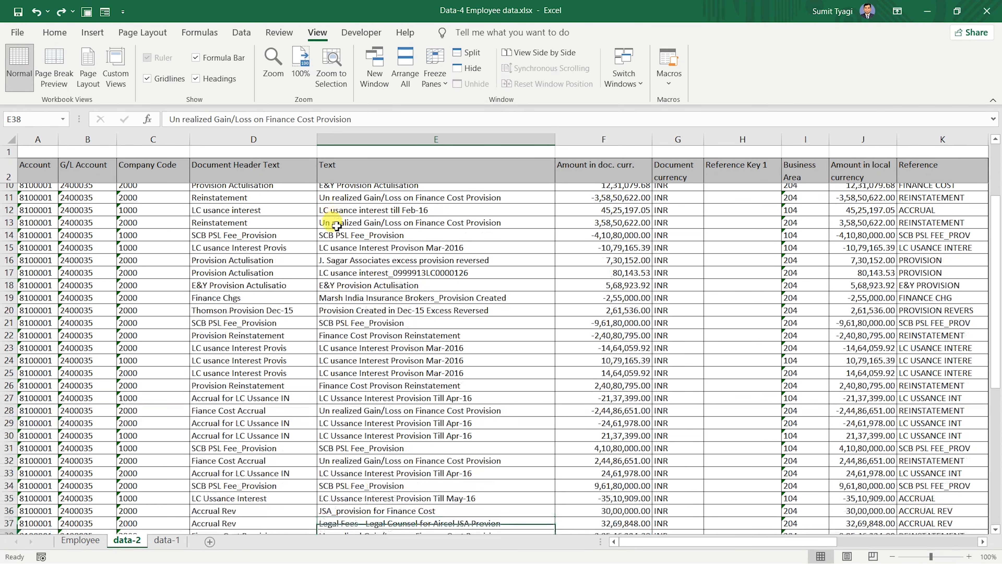
{"action": "key", "text": "Down"}
{"action": "key", "text": "Down"}
{"action": "key", "text": "Down"}
{"action": "key", "text": "Down"}
{"action": "key", "text": "Down"}
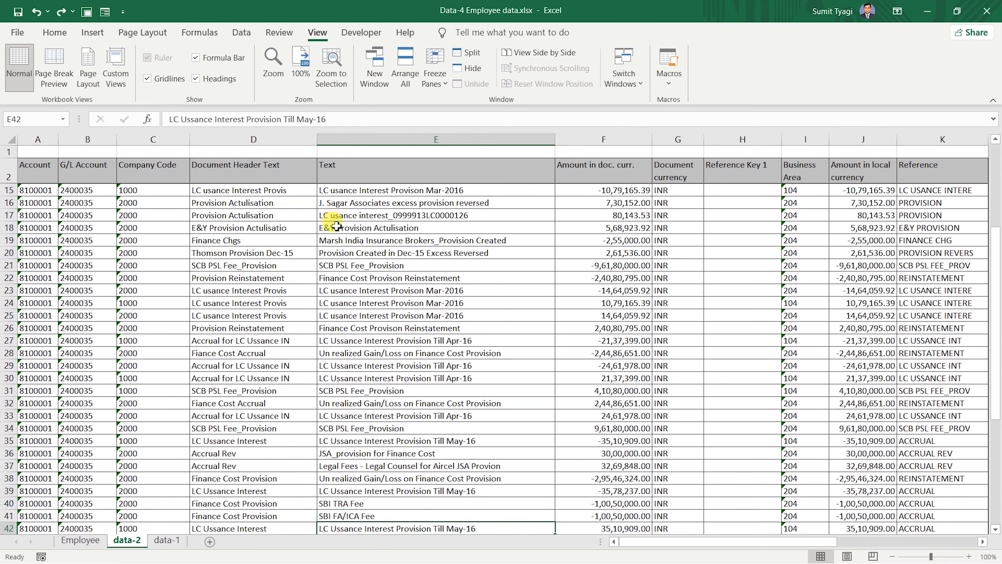
{"action": "key", "text": "Up"}
{"action": "key", "text": "Down"}
{"action": "key", "text": "Down"}
{"action": "key", "text": "Down"}
{"action": "key", "text": "Down"}
{"action": "key", "text": "Down"}
{"action": "key", "text": "Down"}
{"action": "key", "text": "Down"}
{"action": "key", "text": "Down"}
{"action": "key", "text": "Up"}
{"action": "key", "text": "ctrl+Up"}
{"action": "key", "text": "Down"}
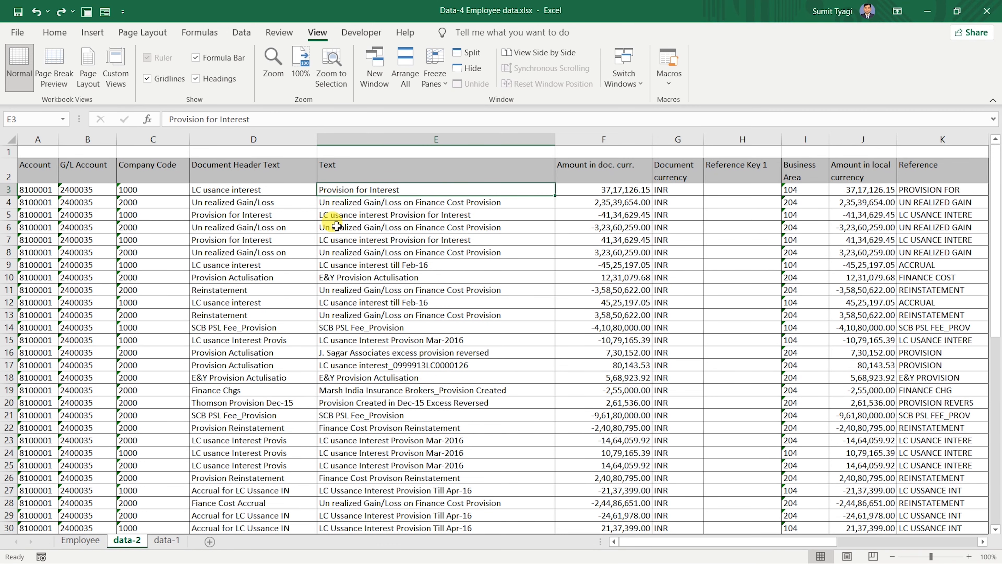
Examine row 3 across the columns from Text past Entry Date, and return to the Account column.
{"action": "key", "text": "Right"}
{"action": "key", "text": "Right"}
{"action": "key", "text": "Right"}
{"action": "key", "text": "Right"}
{"action": "key", "text": "Right"}
{"action": "key", "text": "Right"}
{"action": "key", "text": "Right"}
{"action": "key", "text": "Right"}
{"action": "key", "text": "Right"}
{"action": "key", "text": "Right"}
{"action": "key", "text": "Right"}
{"action": "key", "text": "Right"}
{"action": "key", "text": "Right"}
{"action": "key", "text": "Right"}
{"action": "key", "text": "Right"}
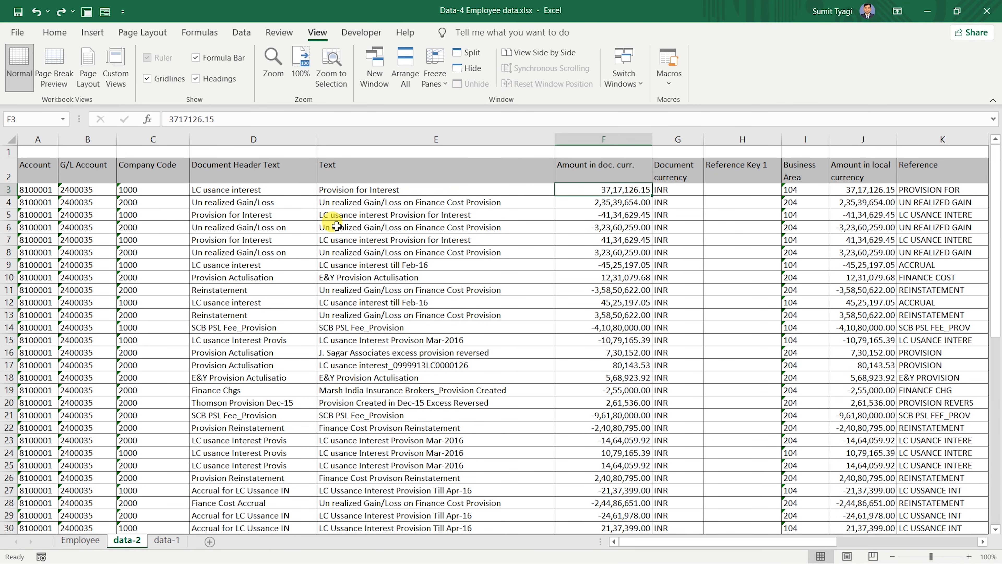
{"action": "key", "text": "Right"}
{"action": "key", "text": "Right"}
{"action": "key", "text": "Right"}
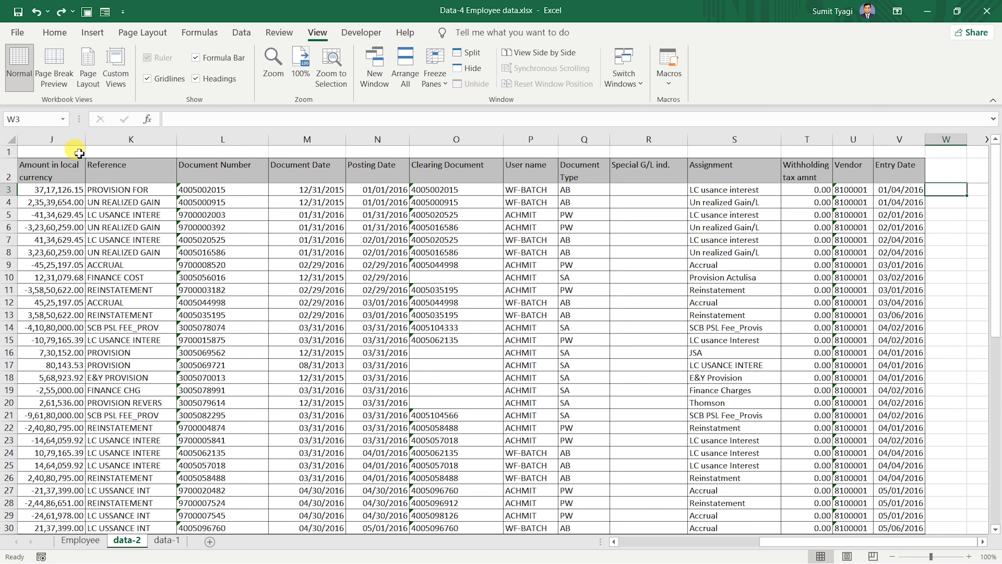
{"action": "key", "text": "Left"}
{"action": "key", "text": "Left"}
{"action": "key", "text": "Left"}
{"action": "key", "text": "Left"}
{"action": "key", "text": "Left"}
{"action": "key", "text": "Left"}
{"action": "key", "text": "Left"}
{"action": "key", "text": "Left"}
{"action": "key", "text": "Left"}
{"action": "key", "text": "Left"}
{"action": "key", "text": "Left"}
{"action": "key", "text": "Left"}
{"action": "key", "text": "Left"}
{"action": "key", "text": "Left"}
{"action": "key", "text": "Left"}
{"action": "key", "text": "Left"}
{"action": "key", "text": "Left"}
{"action": "key", "text": "Left"}
{"action": "key", "text": "Left"}
{"action": "key", "text": "Left"}
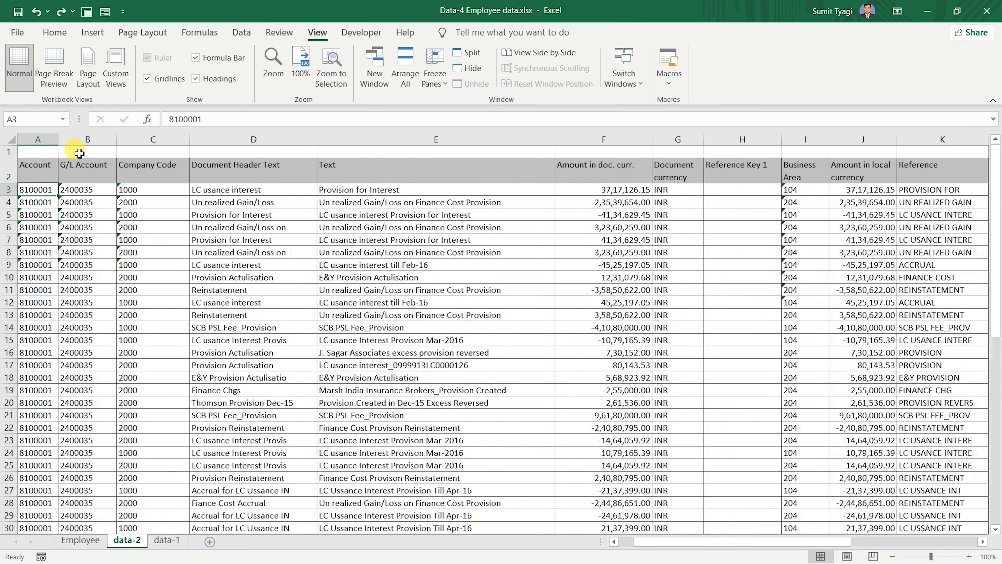
Apply Freeze First Column to keep the Account column in view on the data-2 sheet.
{"action": "key", "text": "Right"}
{"action": "left_click", "coordinate": [53, 199]}
{"action": "left_click", "coordinate": [48, 168]}
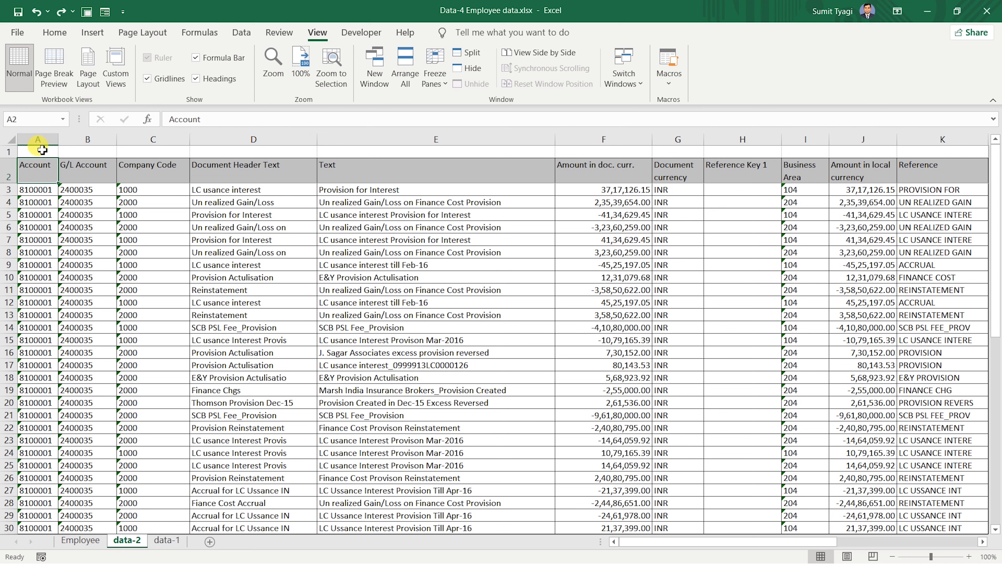
{"action": "left_click", "coordinate": [37, 136]}
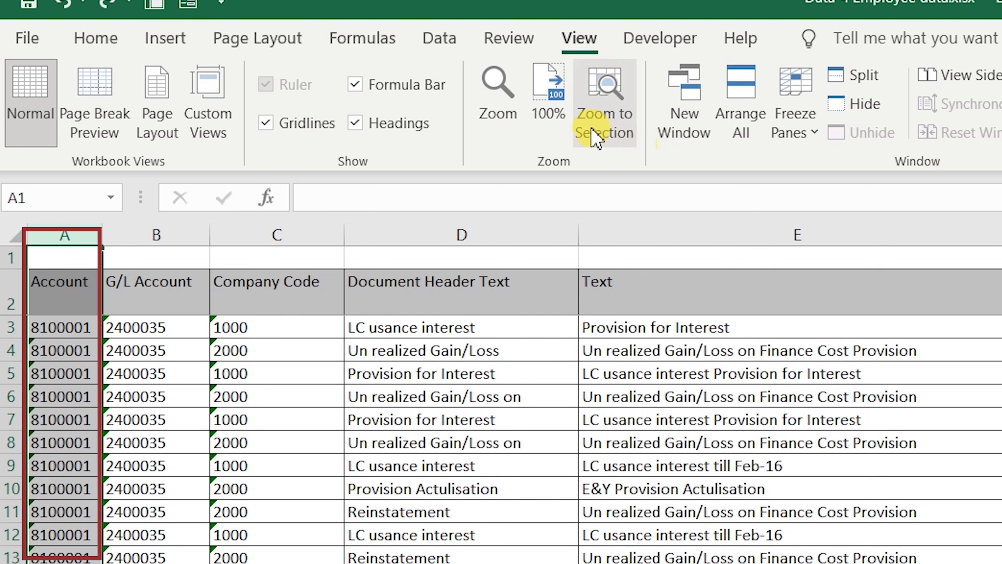
{"action": "left_click", "coordinate": [814, 122]}
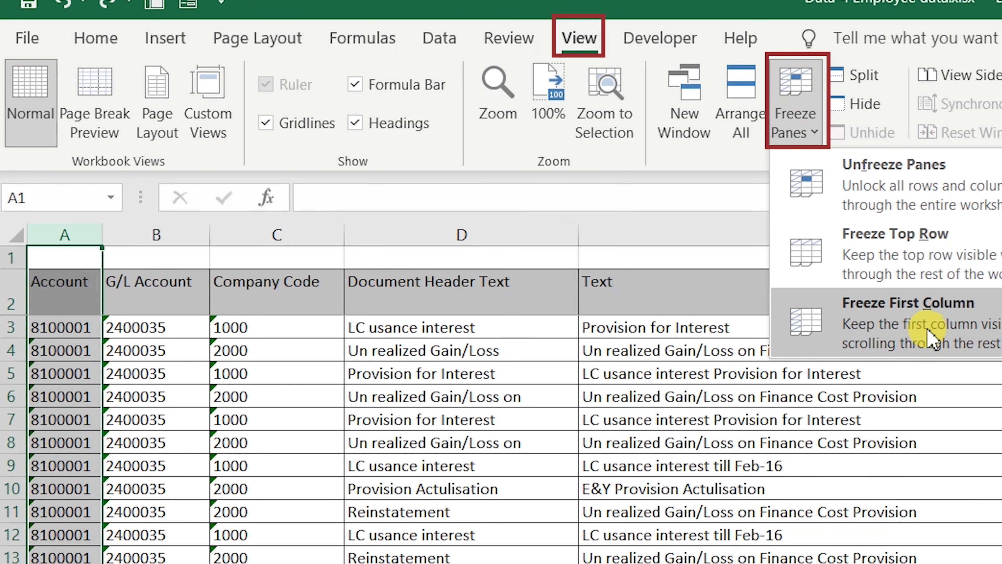
{"action": "left_click", "coordinate": [911, 320]}
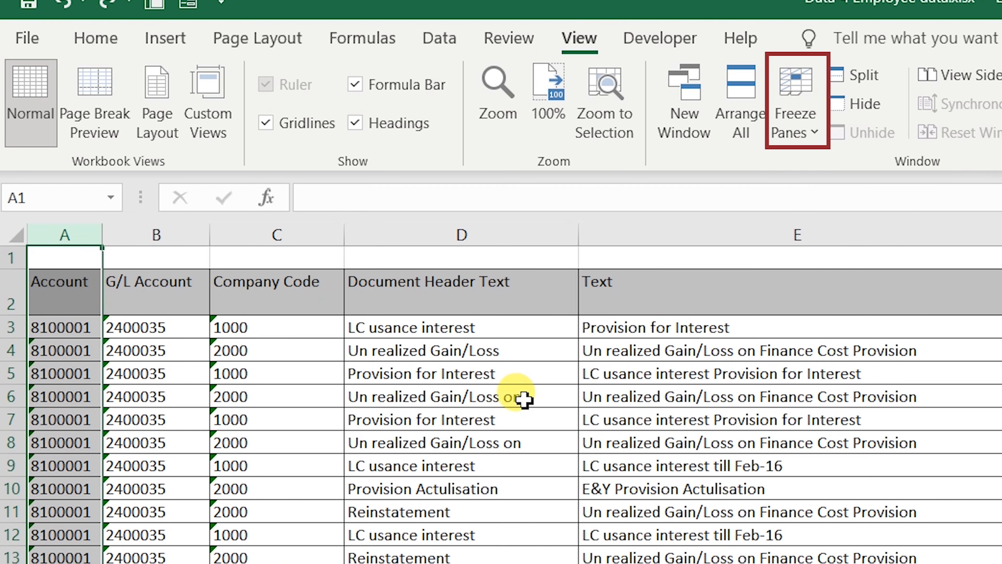
Check the first-column freeze by moving across row 3 to its far end and back to the Account column.
{"action": "left_click", "coordinate": [516, 393]}
{"action": "left_click", "coordinate": [224, 333]}
{"action": "key", "text": "ctrl+Right"}
{"action": "key", "text": "Left"}
{"action": "key", "text": "Left"}
{"action": "key", "text": "Left"}
{"action": "key", "text": "Left"}
{"action": "key", "text": "Left"}
{"action": "key", "text": "Left"}
{"action": "key", "text": "Left"}
{"action": "key", "text": "Left"}
{"action": "key", "text": "Left"}
{"action": "key", "text": "Left"}
{"action": "key", "text": "Left"}
{"action": "key", "text": "Left"}
{"action": "key", "text": "Left"}
{"action": "key", "text": "Left"}
{"action": "key", "text": "Left"}
{"action": "key", "text": "Left"}
{"action": "key", "text": "Left"}
{"action": "key", "text": "Left"}
{"action": "key", "text": "Left"}
{"action": "key", "text": "Left"}
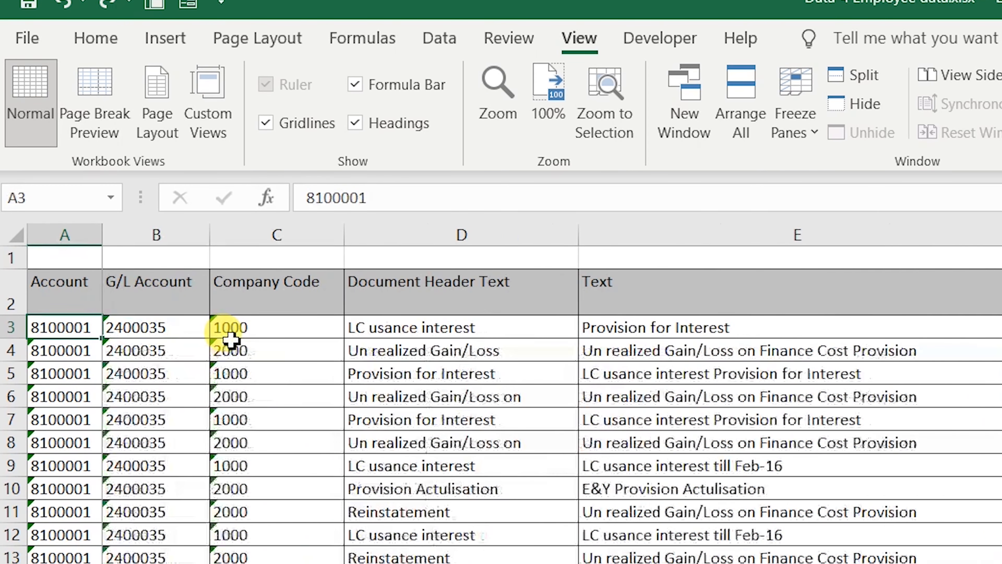
Check the frozen Account column by moving across row 3 from column A to column Q.
{"action": "key", "text": "Right"}
{"action": "key", "text": "Right"}
{"action": "key", "text": "Right"}
{"action": "key", "text": "Right"}
{"action": "key", "text": "Right"}
{"action": "key", "text": "Right"}
{"action": "key", "text": "Right"}
{"action": "key", "text": "Right"}
{"action": "key", "text": "Right"}
{"action": "key", "text": "Right"}
{"action": "key", "text": "Right"}
{"action": "key", "text": "Right"}
{"action": "key", "text": "Right"}
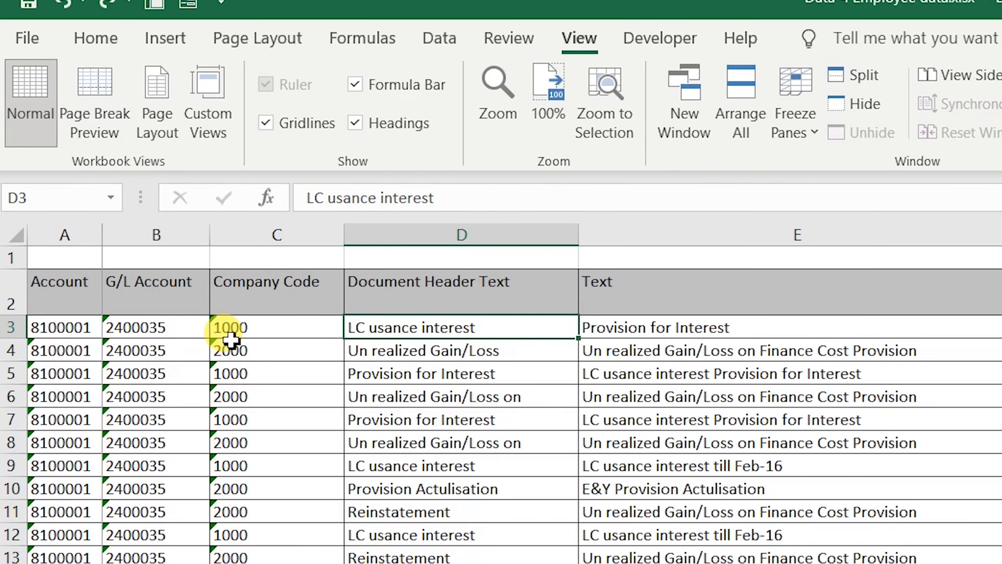
{"action": "key", "text": "Right"}
{"action": "key", "text": "Right"}
{"action": "key", "text": "Right"}
{"action": "key", "text": "Left"}
{"action": "key", "text": "Left"}
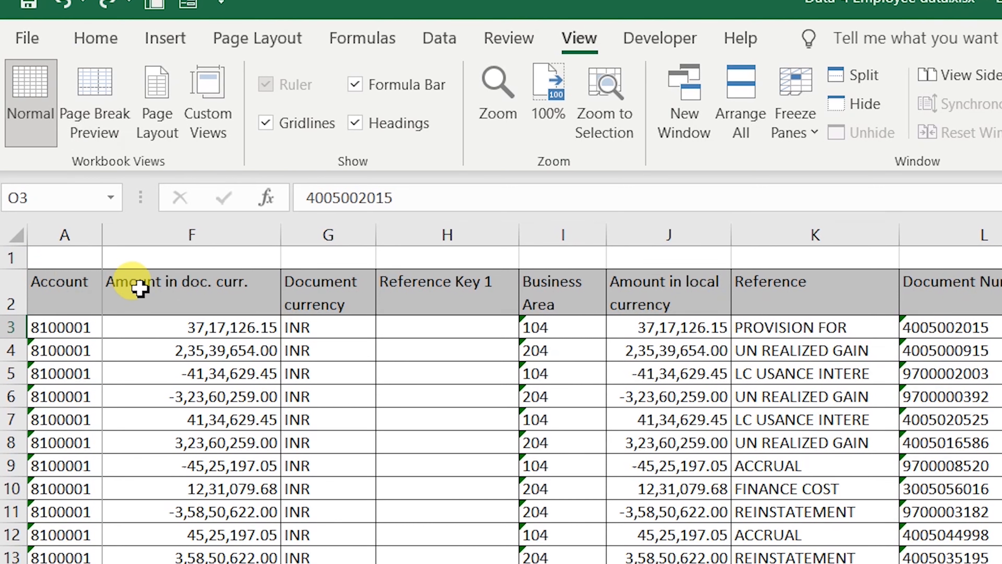
{"action": "key", "text": "Right"}
{"action": "key", "text": "Right"}
{"action": "key", "text": "Right"}
{"action": "key", "text": "Right"}
{"action": "key", "text": "Right"}
{"action": "key", "text": "Right"}
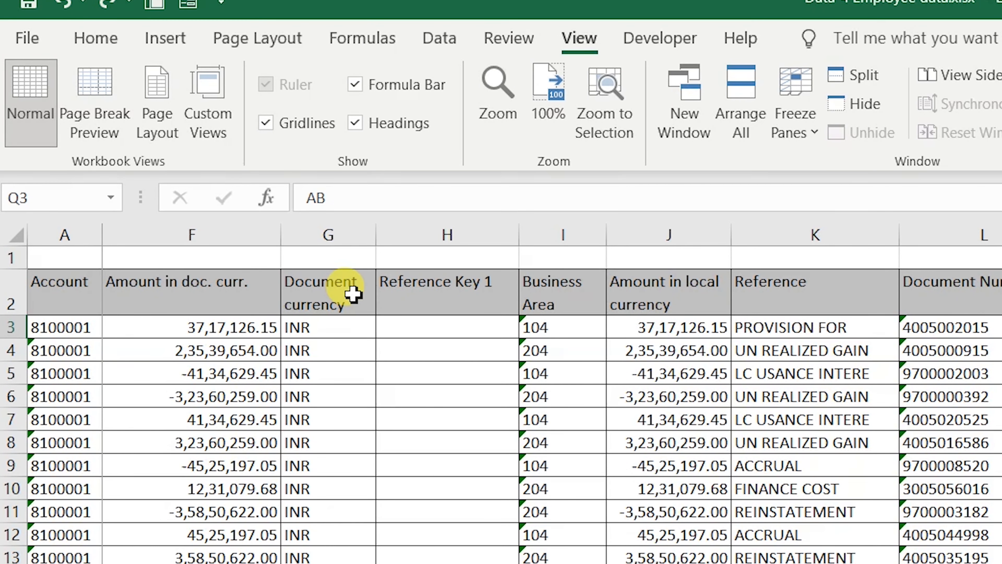
{"action": "key", "text": "Left"}
{"action": "key", "text": "Left"}
{"action": "key", "text": "Left"}
{"action": "key", "text": "Left"}
Check the heading rows by moving down column Q past row 31 and returning to cell Q1.
{"action": "key", "text": "Down"}
{"action": "key", "text": "Down"}
{"action": "key", "text": "Down"}
{"action": "key", "text": "Down"}
{"action": "key", "text": "Down"}
{"action": "key", "text": "Down"}
{"action": "key", "text": "Down"}
{"action": "key", "text": "Down"}
{"action": "key", "text": "Down"}
{"action": "key", "text": "Down"}
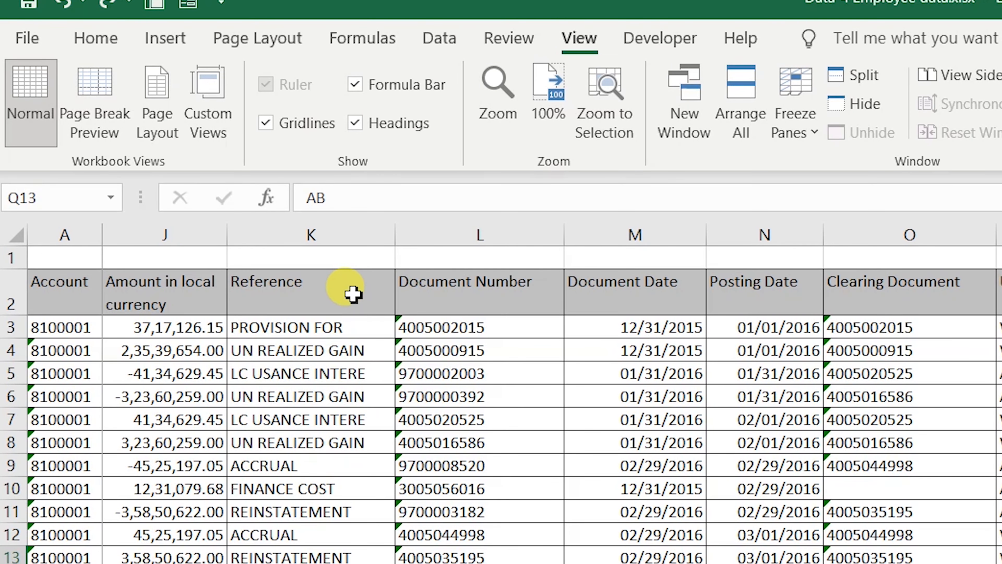
{"action": "key", "text": "Down"}
{"action": "key", "text": "Down"}
{"action": "key", "text": "Down"}
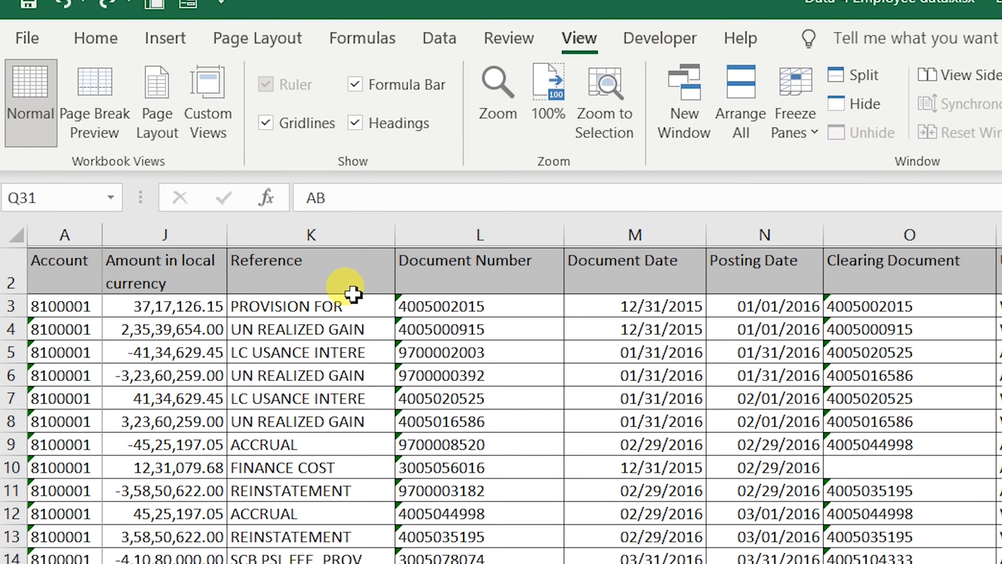
{"action": "key", "text": "Down"}
{"action": "key", "text": "Down"}
{"action": "key", "text": "Down"}
{"action": "key", "text": "Down"}
{"action": "key", "text": "Down"}
{"action": "key", "text": "Up"}
{"action": "key", "text": "ctrl+Up"}
{"action": "key", "text": "ctrl+Up"}
{"action": "key", "text": "ctrl+Up"}
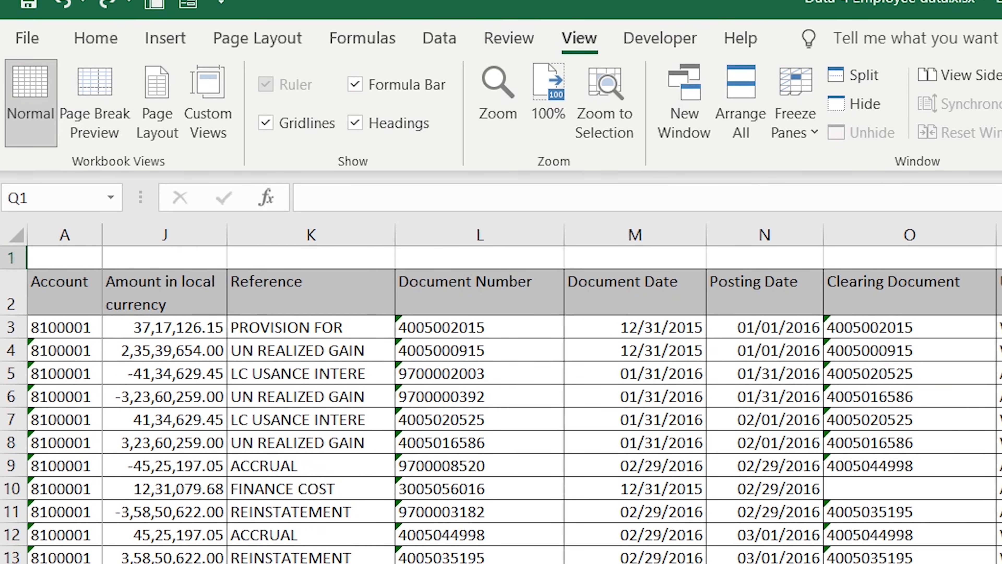
Unfreeze the panes on the sheet to release the Account column.
{"action": "left_click", "coordinate": [158, 327]}
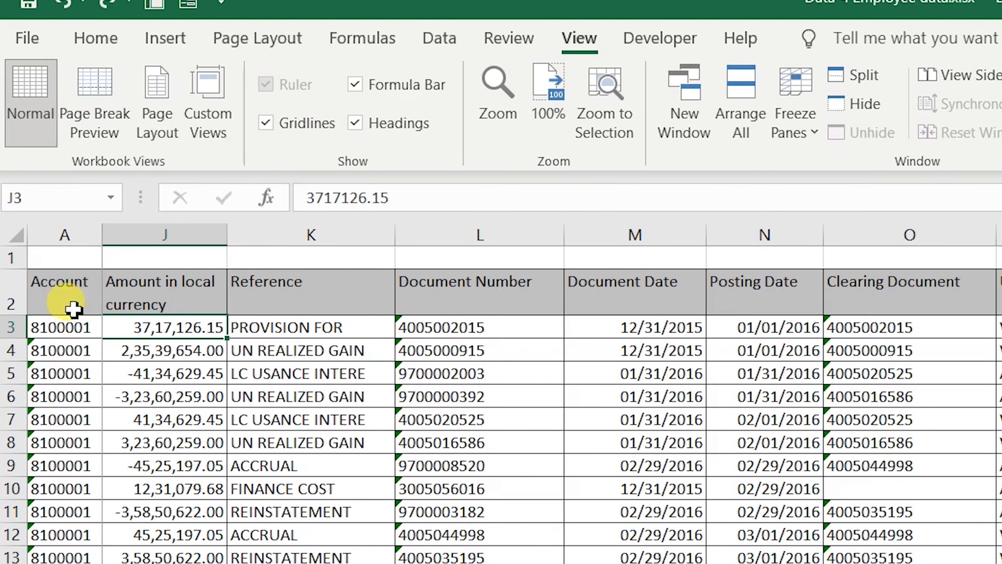
{"action": "left_click", "coordinate": [69, 302]}
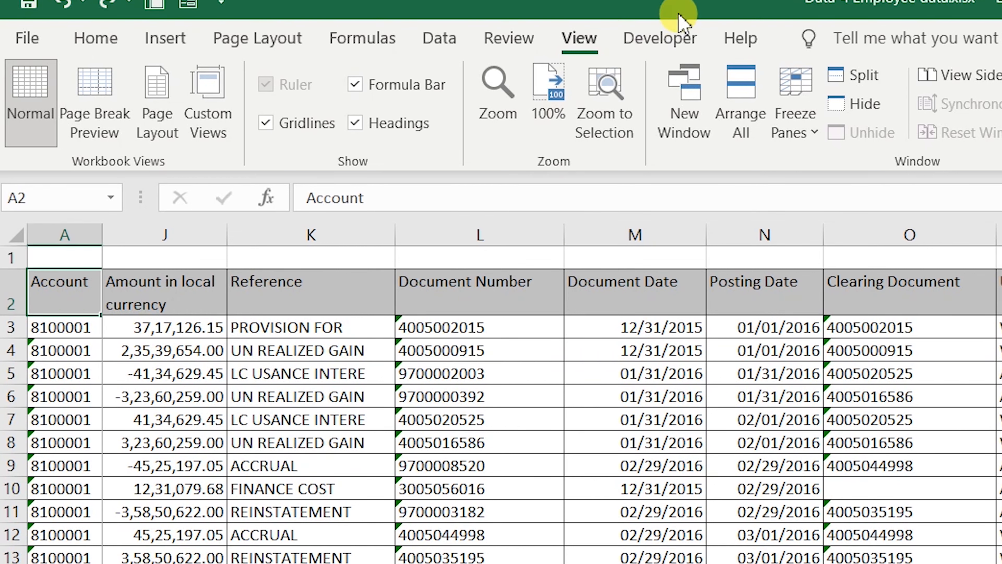
{"action": "left_click", "coordinate": [801, 113]}
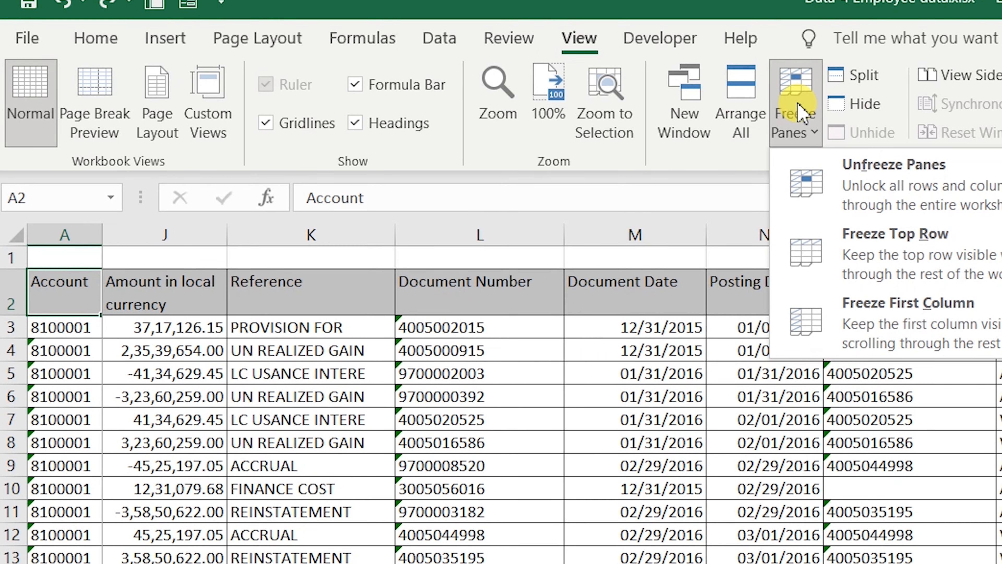
{"action": "left_click", "coordinate": [879, 175]}
Freeze panes at cell D3 to lock rows 1 and 2 and columns A through C.
{"action": "left_click", "coordinate": [512, 398]}
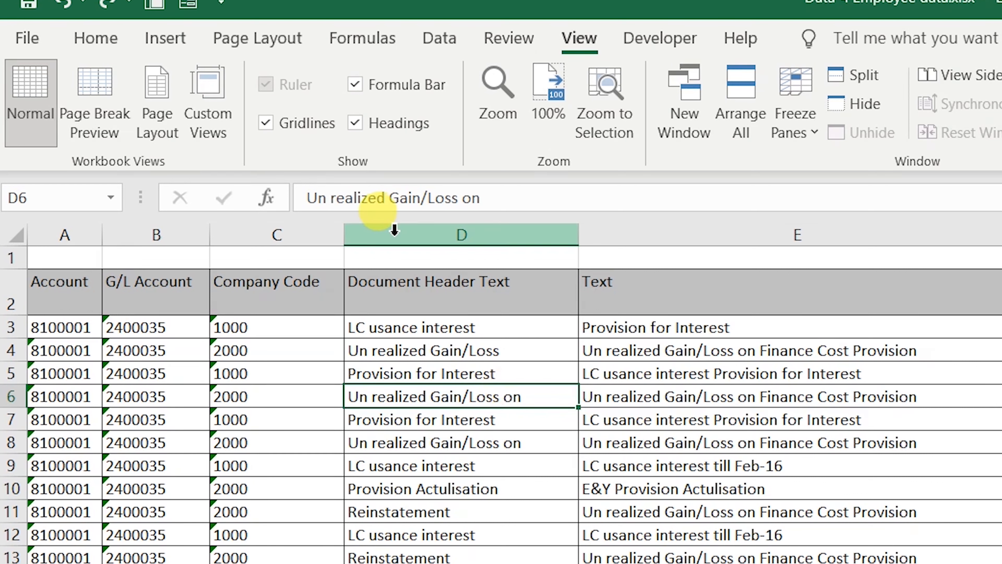
{"action": "left_click", "coordinate": [440, 332]}
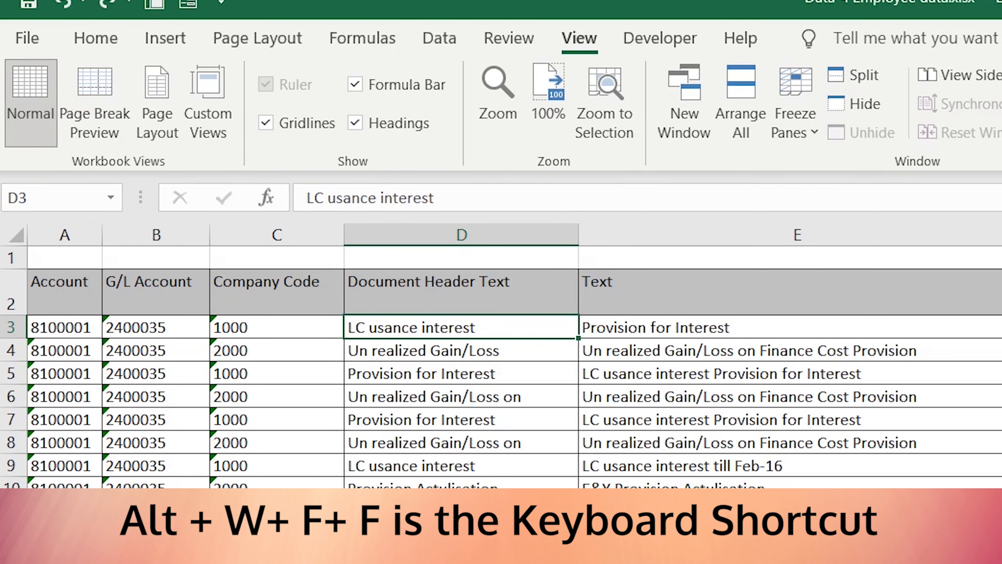
{"action": "key", "text": "alt"}
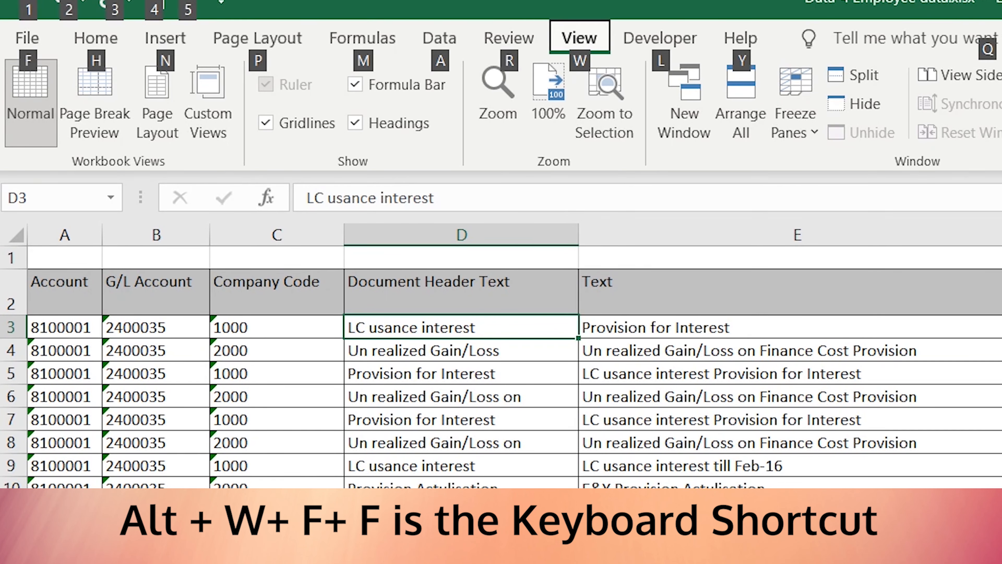
{"action": "key", "text": "w"}
{"action": "key", "text": "f"}
{"action": "key", "text": "f"}
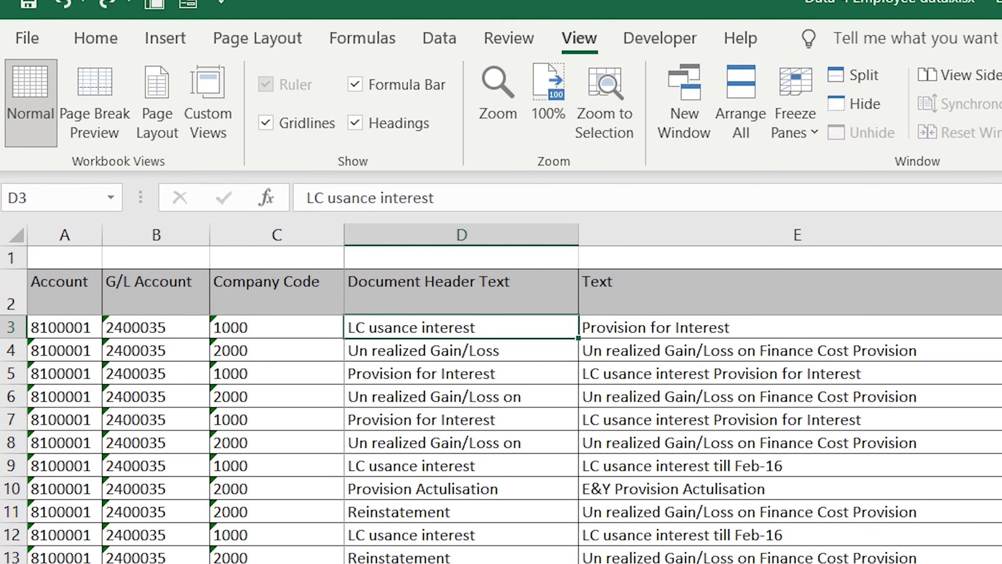
Check the frozen heading rows by moving down the Document Header Text column from row 3 to row 35.
{"action": "key", "text": "Down"}
{"action": "key", "text": "Down"}
{"action": "key", "text": "Down"}
{"action": "key", "text": "Down"}
{"action": "key", "text": "Down"}
{"action": "key", "text": "Down"}
{"action": "key", "text": "Down"}
{"action": "key", "text": "Down"}
{"action": "key", "text": "Down"}
{"action": "key", "text": "Down"}
{"action": "key", "text": "Down"}
{"action": "key", "text": "Down"}
{"action": "key", "text": "Down"}
{"action": "key", "text": "Down"}
{"action": "key", "text": "Down"}
{"action": "key", "text": "Down"}
{"action": "key", "text": "Down"}
{"action": "key", "text": "Down"}
{"action": "key", "text": "Down"}
{"action": "key", "text": "Down"}
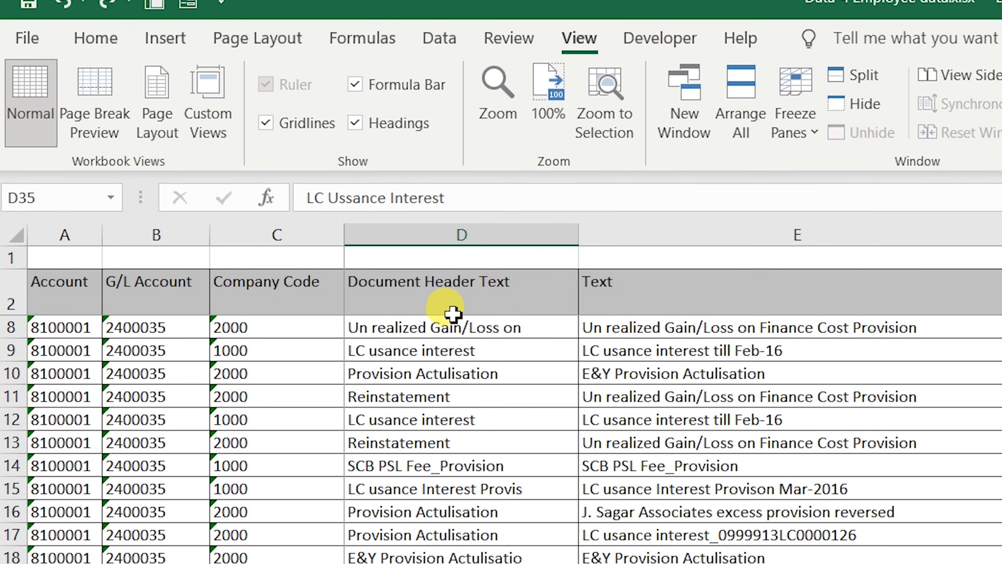
Check the frozen columns A through C by moving across row 35 to column Q.
{"action": "key", "text": "Right"}
{"action": "key", "text": "Right"}
{"action": "key", "text": "Right"}
{"action": "key", "text": "Right"}
{"action": "key", "text": "Right"}
{"action": "key", "text": "Right"}
{"action": "key", "text": "Right"}
{"action": "key", "text": "Right"}
{"action": "key", "text": "Right"}
{"action": "key", "text": "Right"}
{"action": "key", "text": "Right"}
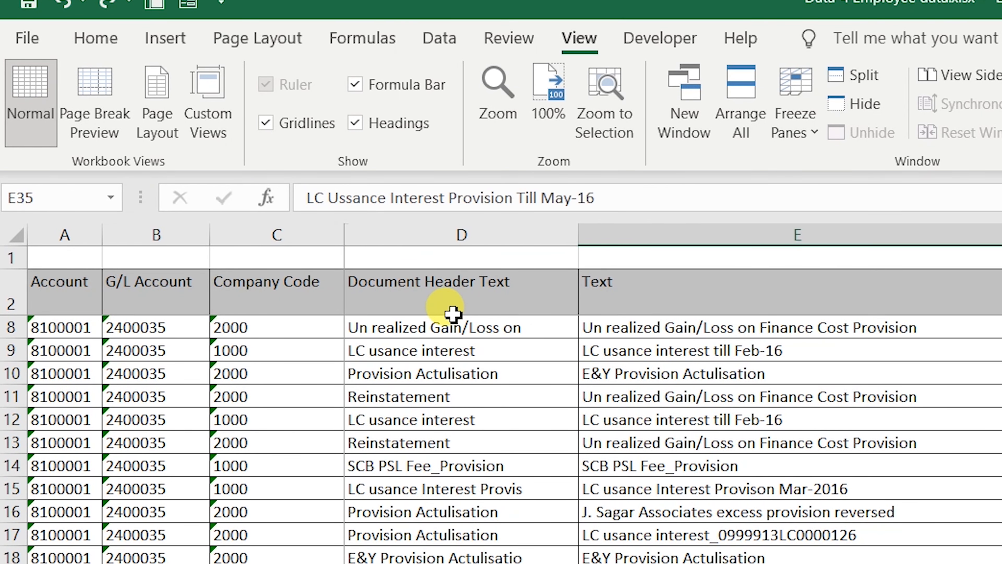
{"action": "key", "text": "Right"}
{"action": "key", "text": "Right"}
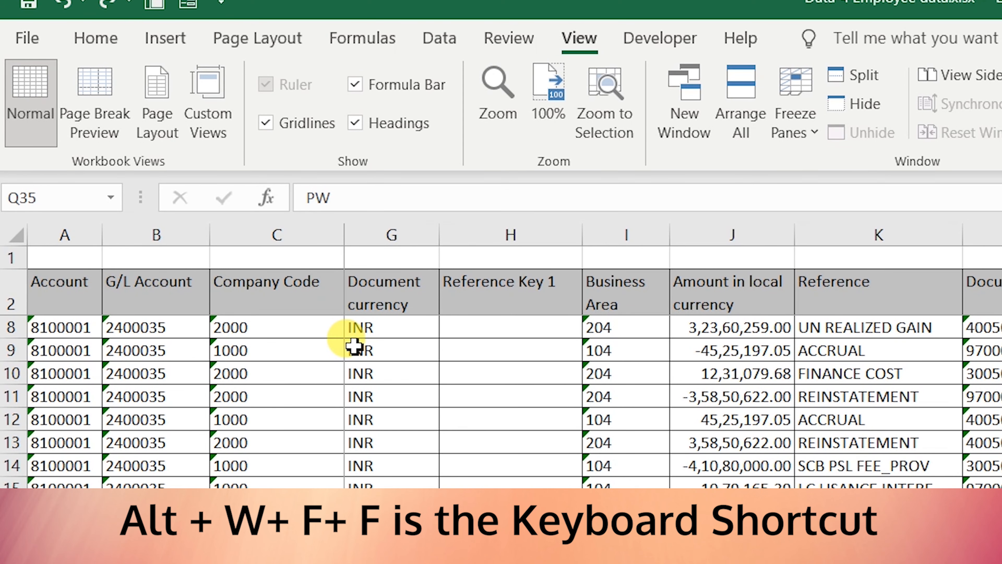
Unfreeze the panes to release the heading rows and columns A through C.
{"action": "key", "text": "alt+w"}
{"action": "key", "text": "f"}
{"action": "key", "text": "f"}
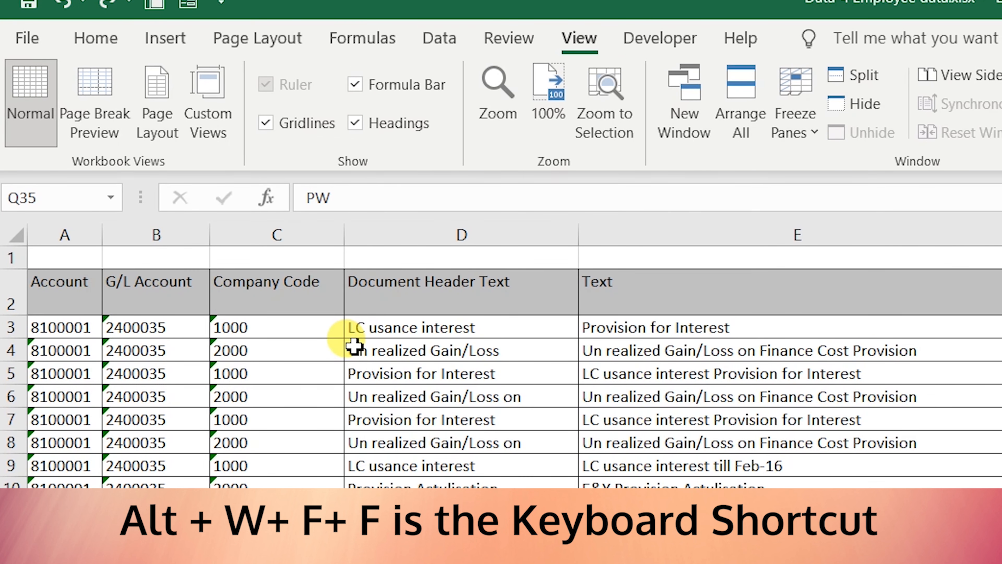
Check that the heading rows scroll freely by moving down the Document Header Text column from row 4 to row 42.
{"action": "left_click", "coordinate": [354, 346]}
{"action": "key", "text": "Down"}
{"action": "key", "text": "Down"}
{"action": "key", "text": "Down"}
{"action": "key", "text": "Down"}
{"action": "key", "text": "Down"}
{"action": "key", "text": "Down"}
{"action": "key", "text": "Down"}
{"action": "key", "text": "Down"}
{"action": "key", "text": "Down"}
{"action": "key", "text": "Down"}
{"action": "key", "text": "Down"}
{"action": "key", "text": "Down"}
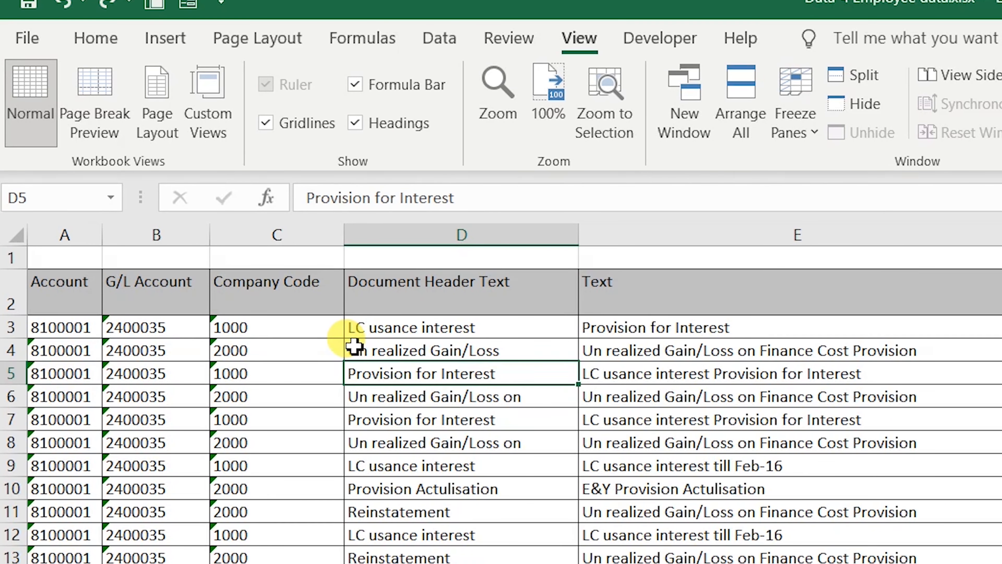
{"action": "key", "text": "Down"}
{"action": "key", "text": "Down"}
{"action": "key", "text": "Down"}
{"action": "key", "text": "Down"}
{"action": "key", "text": "Down"}
{"action": "key", "text": "Down"}
{"action": "key", "text": "Down"}
{"action": "key", "text": "Down"}
{"action": "key", "text": "Down"}
{"action": "key", "text": "Down"}
{"action": "key", "text": "Down"}
{"action": "key", "text": "Down"}
{"action": "key", "text": "Down"}
{"action": "key", "text": "Down"}
{"action": "key", "text": "Down"}
{"action": "key", "text": "Down"}
{"action": "key", "text": "Down"}
{"action": "key", "text": "Down"}
{"action": "key", "text": "Down"}
{"action": "key", "text": "Down"}
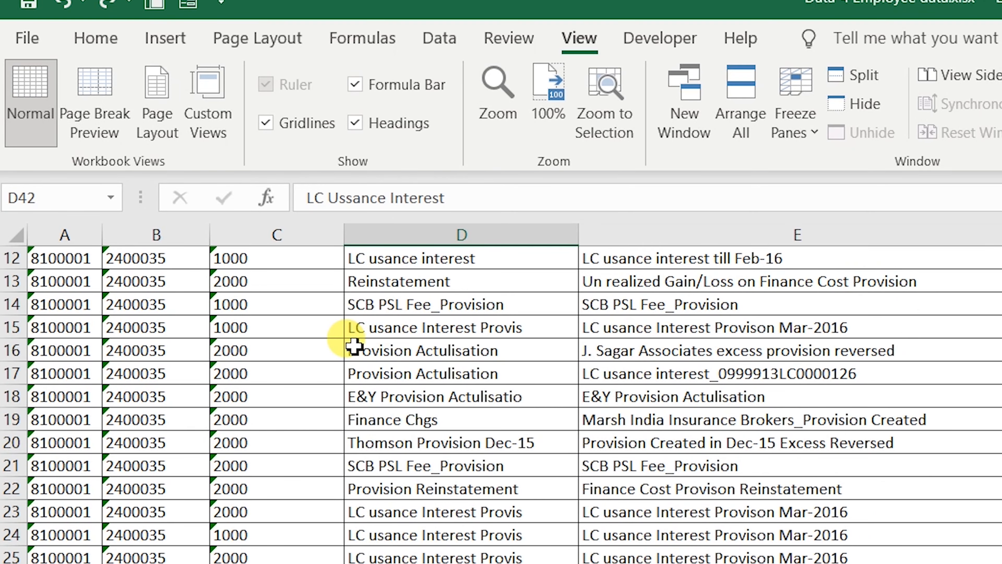
Check that columns A through C scroll freely by moving across row 42 to column V.
{"action": "key", "text": "Right"}
{"action": "key", "text": "Right"}
{"action": "key", "text": "Right"}
{"action": "key", "text": "Right"}
{"action": "key", "text": "Right"}
{"action": "key", "text": "Right"}
{"action": "key", "text": "Right"}
{"action": "key", "text": "Right"}
{"action": "key", "text": "Right"}
{"action": "key", "text": "Right"}
{"action": "key", "text": "Right"}
{"action": "key", "text": "Right"}
{"action": "key", "text": "Right"}
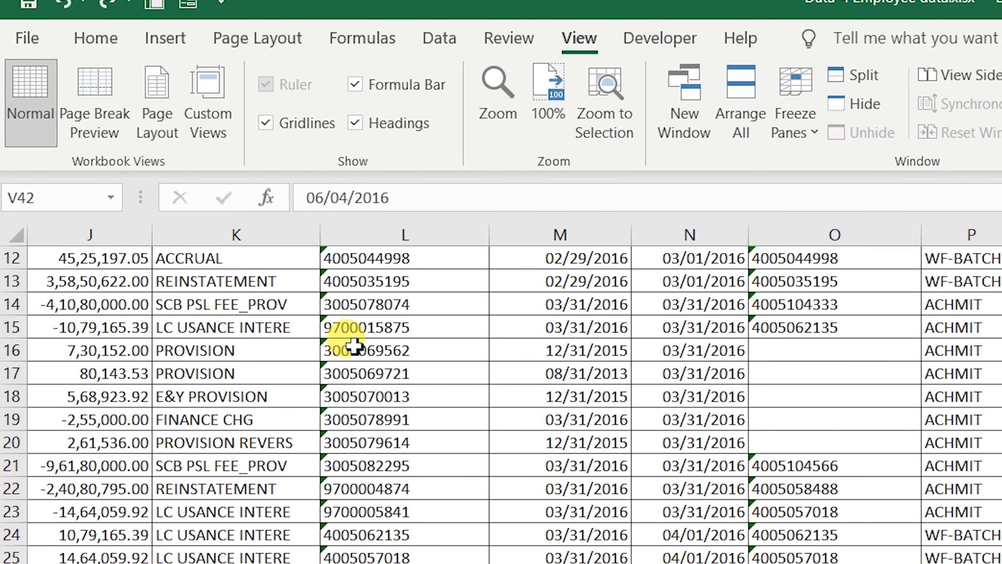
Return from cell V42 to column A and move up past the heading row to the top of the sheet.
{"action": "key", "text": "Left"}
{"action": "key", "text": "Left"}
{"action": "key", "text": "Left"}
{"action": "key", "text": "Left"}
{"action": "key", "text": "Left"}
{"action": "key", "text": "Left"}
{"action": "key", "text": "Left"}
{"action": "key", "text": "Left"}
{"action": "key", "text": "Left"}
{"action": "key", "text": "Left"}
{"action": "key", "text": "Left"}
{"action": "key", "text": "Left"}
{"action": "key", "text": "Left"}
{"action": "key", "text": "Left"}
{"action": "key", "text": "Left"}
{"action": "key", "text": "Left"}
{"action": "key", "text": "Up"}
{"action": "key", "text": "Up"}
{"action": "key", "text": "Up"}
{"action": "key", "text": "Up"}
{"action": "key", "text": "Up"}
{"action": "key", "text": "Up"}
{"action": "key", "text": "Up"}
{"action": "key", "text": "Up"}
{"action": "key", "text": "Up"}
{"action": "key", "text": "Up"}
{"action": "key", "text": "Up"}
{"action": "key", "text": "Up"}
{"action": "key", "text": "Up"}
{"action": "key", "text": "Up"}
{"action": "key", "text": "Up"}
{"action": "key", "text": "Up"}
{"action": "key", "text": "Up"}
{"action": "key", "text": "Up"}
{"action": "key", "text": "Up"}
{"action": "key", "text": "Up"}
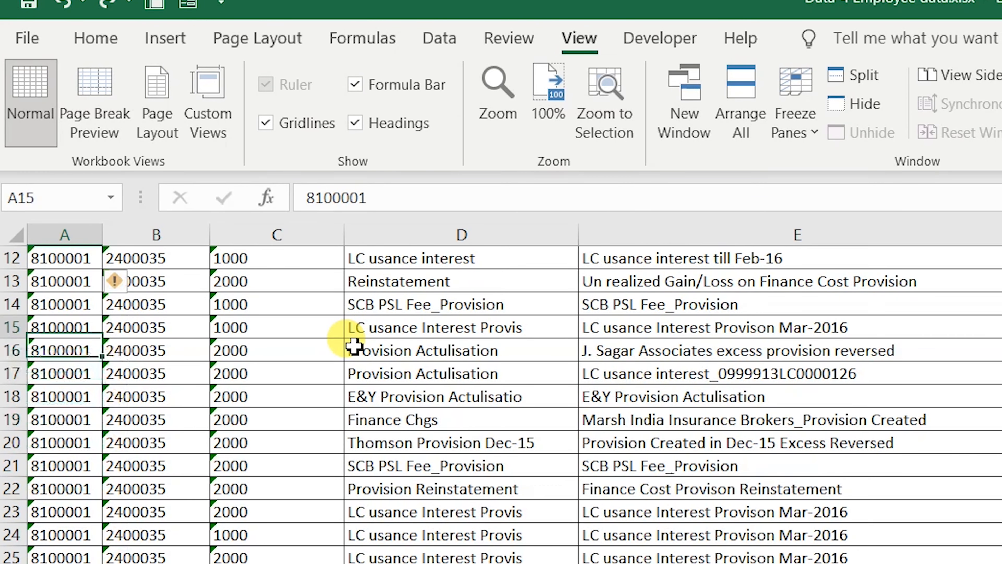
{"action": "key", "text": "Up"}
{"action": "key", "text": "Up"}
{"action": "key", "text": "Up"}
{"action": "key", "text": "Up"}
{"action": "key", "text": "Up"}
{"action": "key", "text": "Up"}
{"action": "key", "text": "Up"}
{"action": "key", "text": "Up"}
{"action": "key", "text": "Up"}
{"action": "key", "text": "Up"}
{"action": "key", "text": "Up"}
{"action": "key", "text": "Up"}
{"action": "key", "text": "Up"}
{"action": "key", "text": "Up"}
Select cell D3 below the Document Header Text heading and review the available Freeze Panes options.
{"action": "key", "text": "Down"}
{"action": "key", "text": "Down"}
{"action": "key", "text": "Right"}
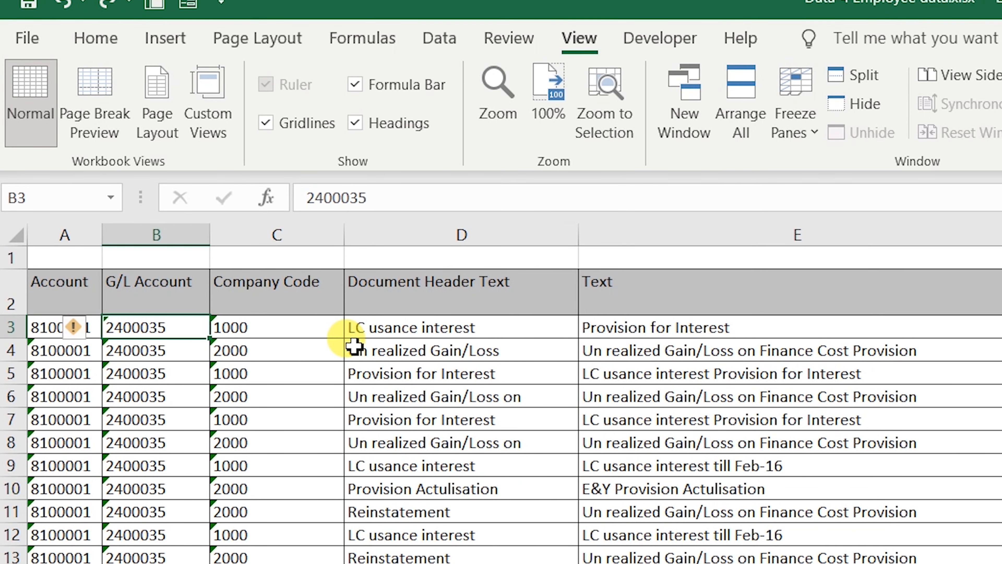
{"action": "key", "text": "Right"}
{"action": "key", "text": "Right"}
{"action": "key", "text": "Right"}
{"action": "key", "text": "Left"}
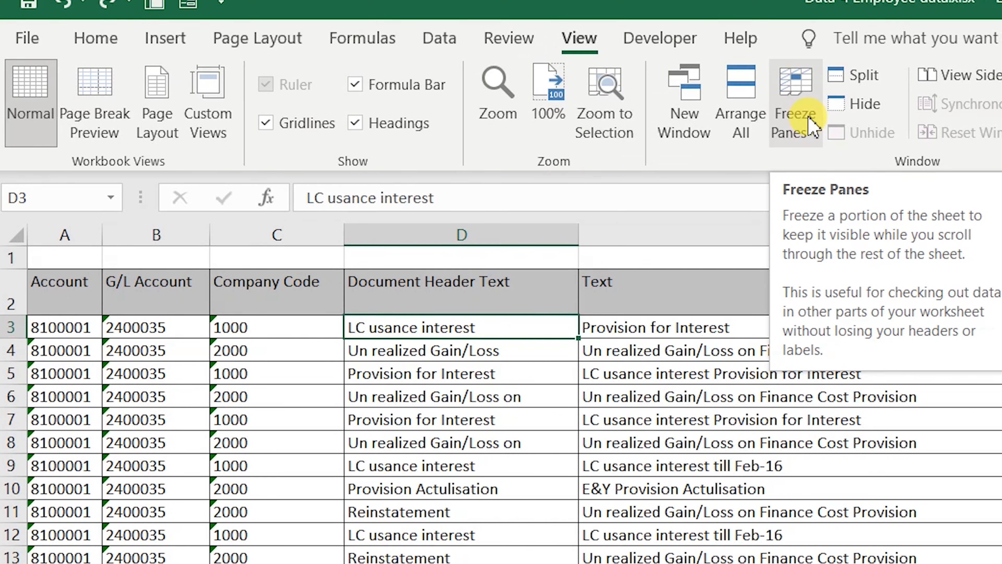
{"action": "left_click", "coordinate": [793, 126]}
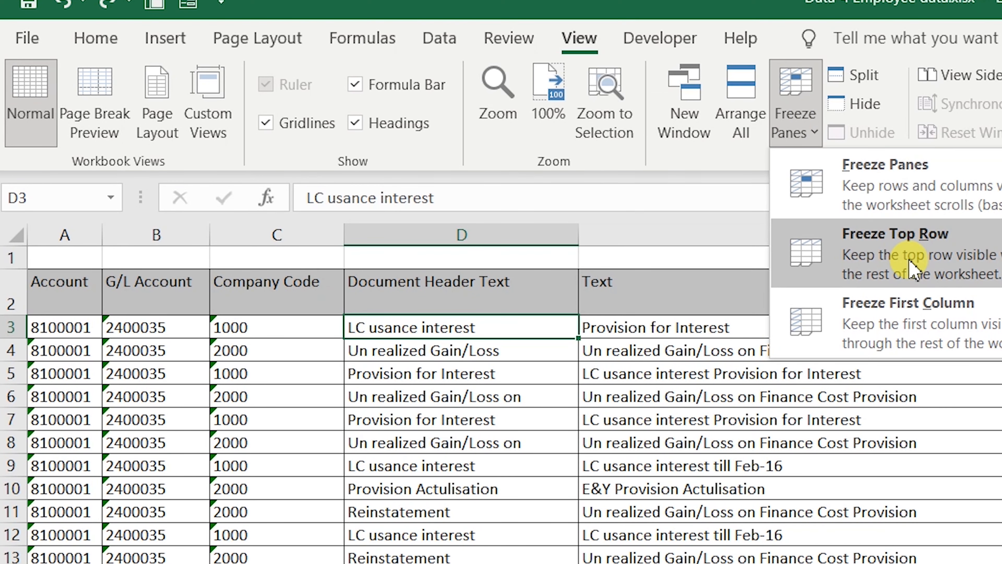
{"action": "left_click", "coordinate": [846, 399]}
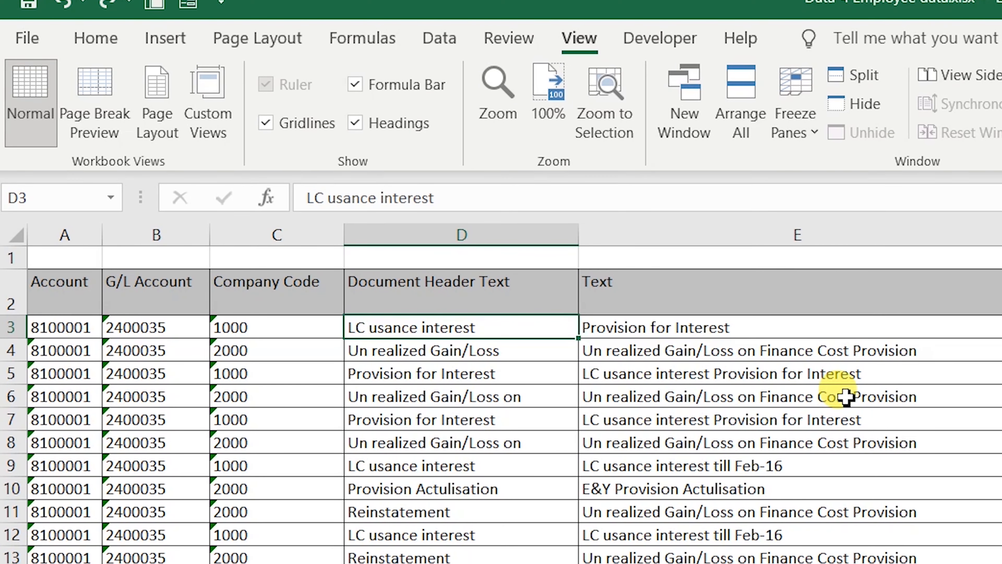